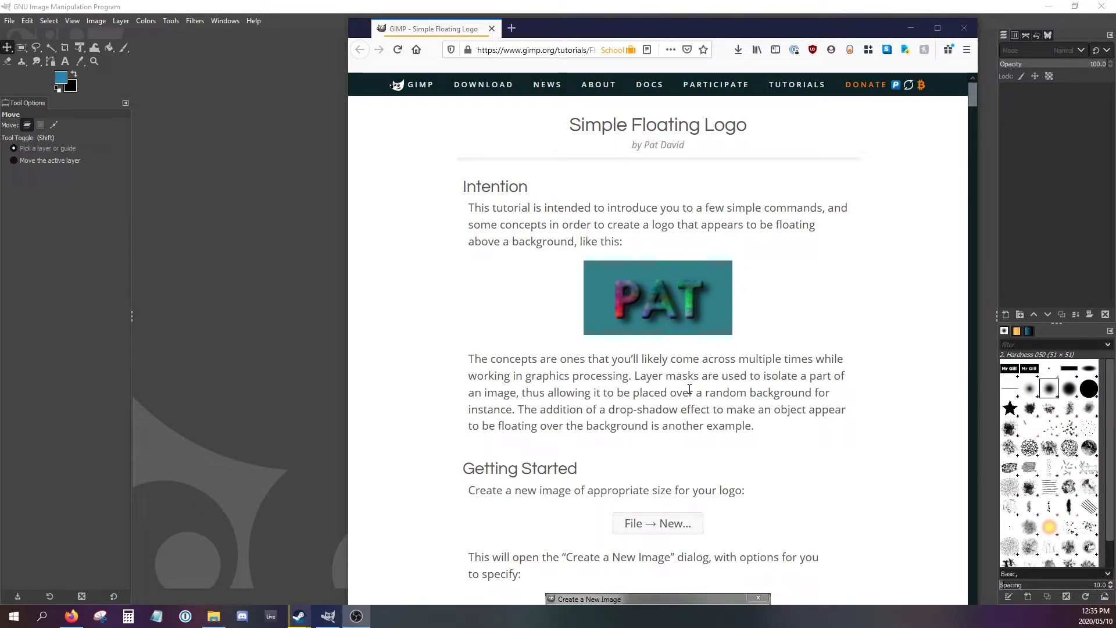
# - Following the tutorial page, create a new image with a width of 512 px and a height of 128 px
pyautogui.scroll(-5, 671, 406)
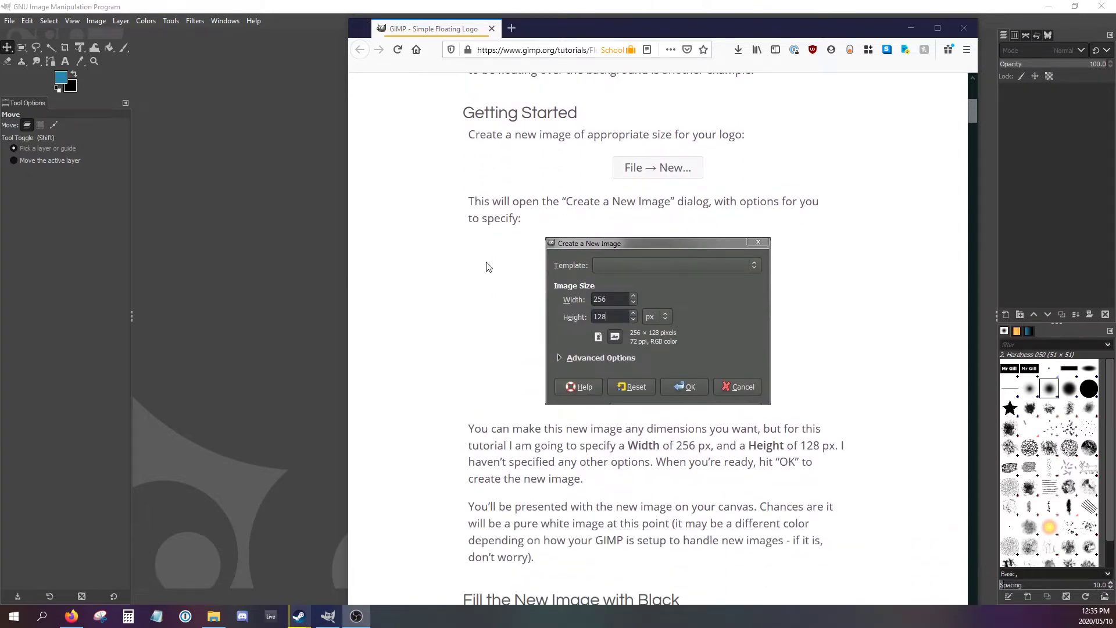
pyautogui.click(9, 21)
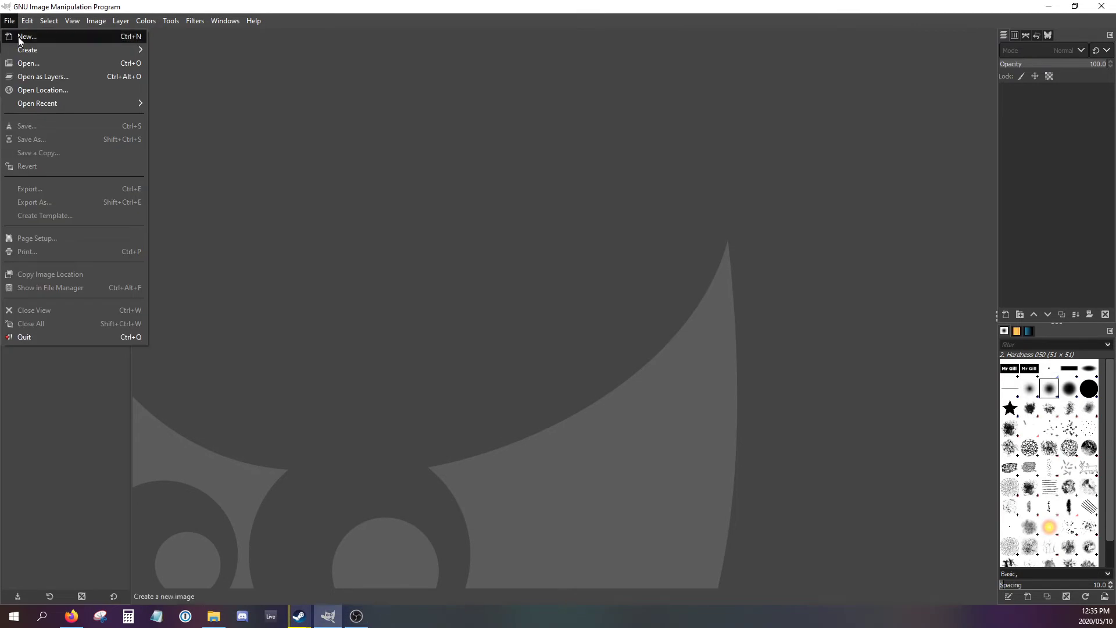
pyautogui.click(18, 37)
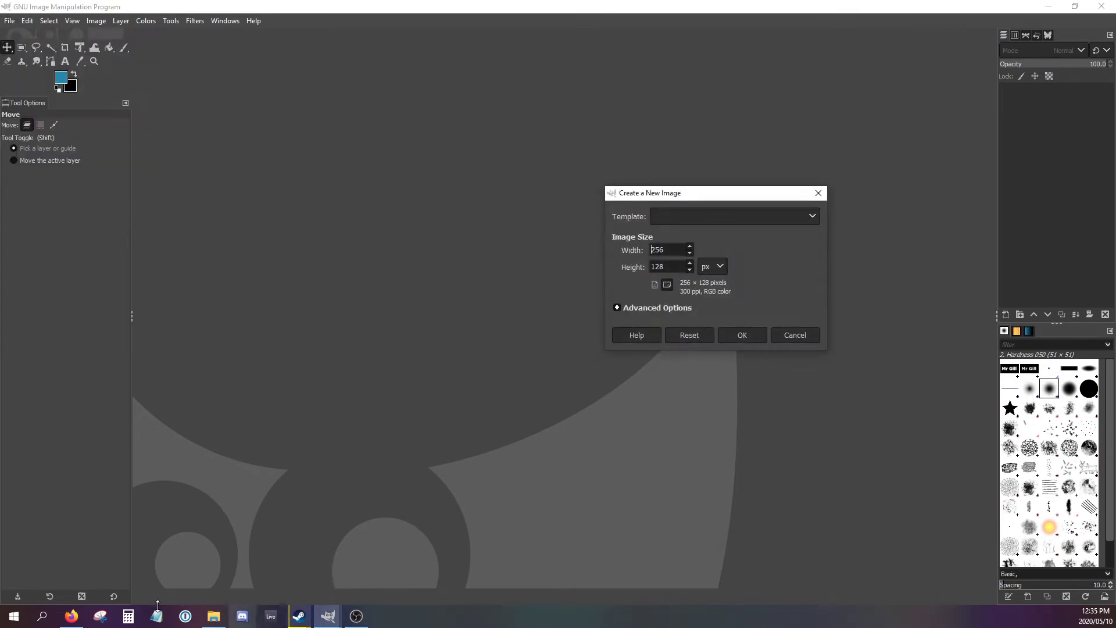
pyautogui.click(71, 616)
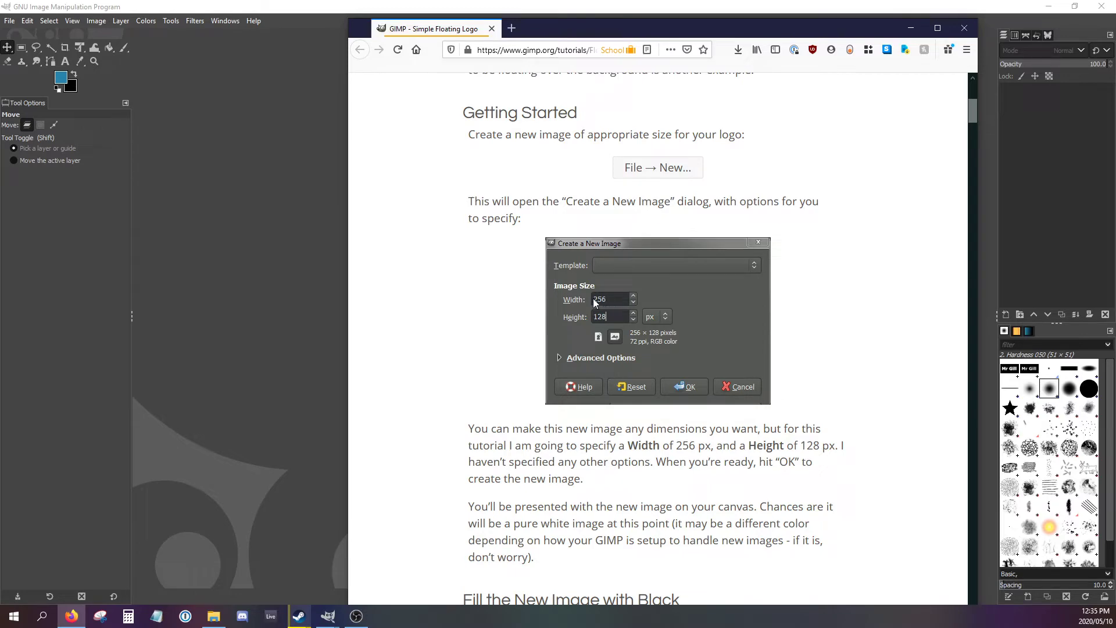
pyautogui.moveTo(610, 30); pyautogui.dragTo(958, 88)
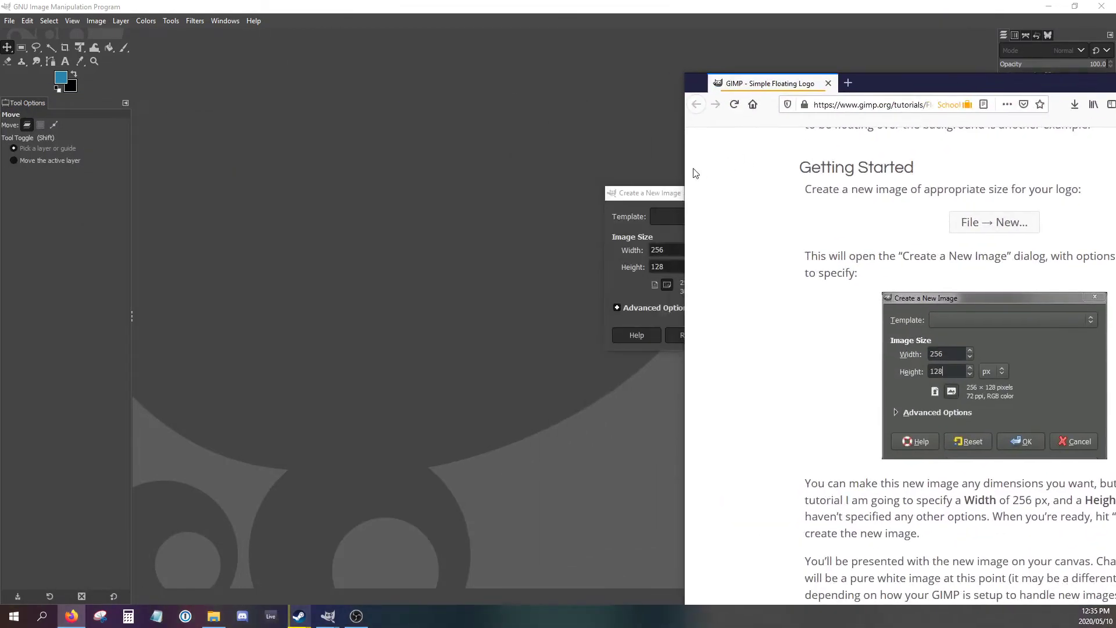
pyautogui.moveTo(639, 192); pyautogui.dragTo(392, 221)
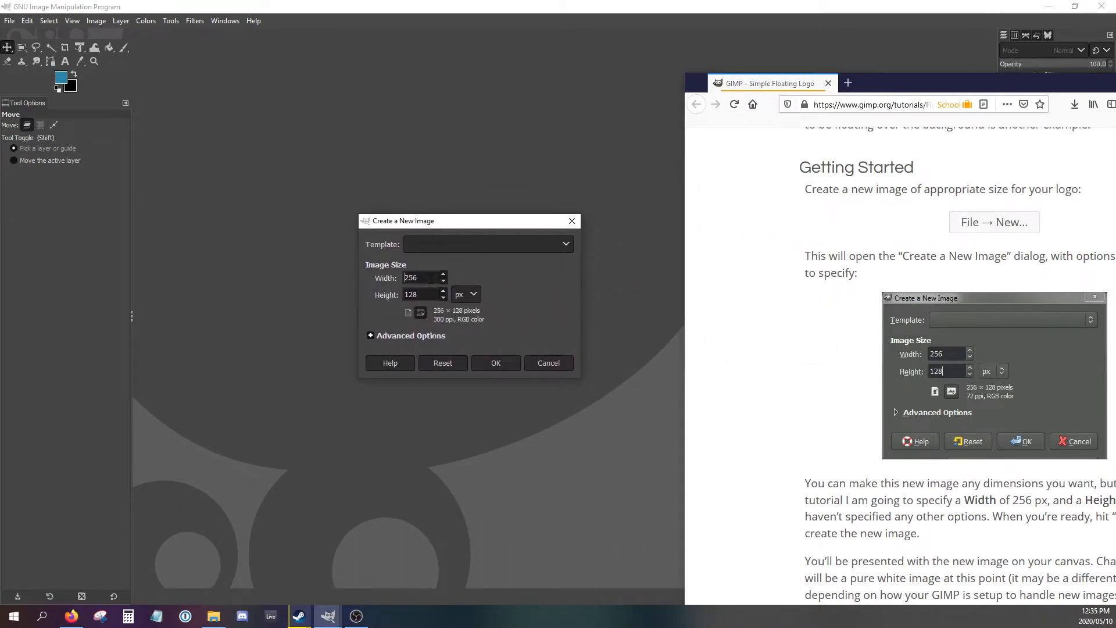
pyautogui.moveTo(431, 279); pyautogui.dragTo(362, 279)
pyautogui.write('512')
pyautogui.click(476, 367)
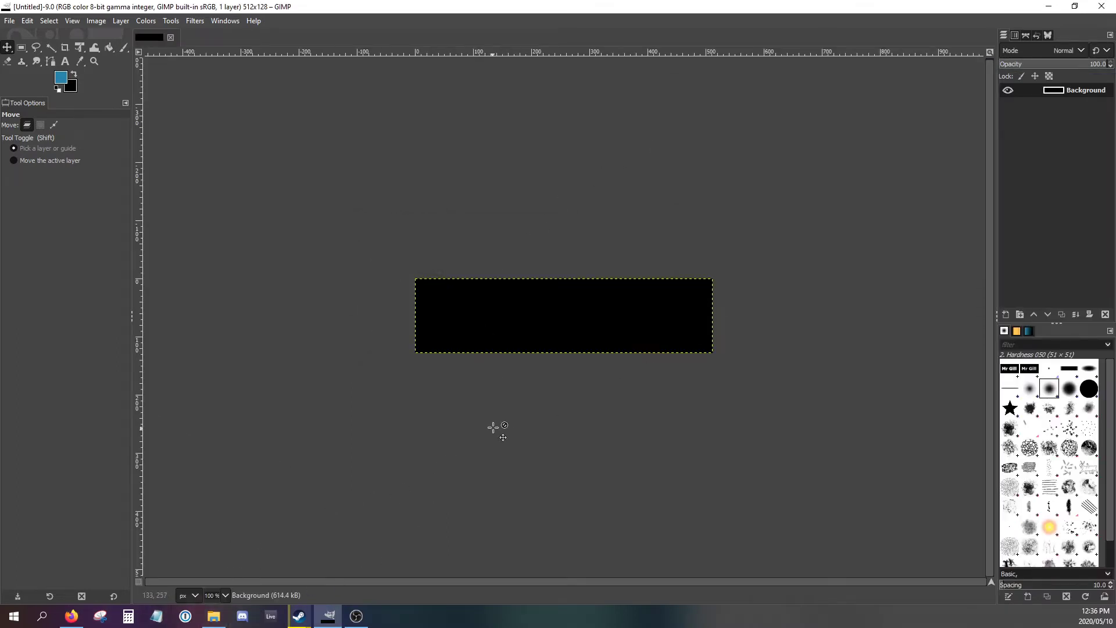
# - Check the tutorial's section on filling the new image, and bucket-fill the canvas with the blue foreground colour
pyautogui.click(71, 616)
pyautogui.scroll(-4, 865, 387)
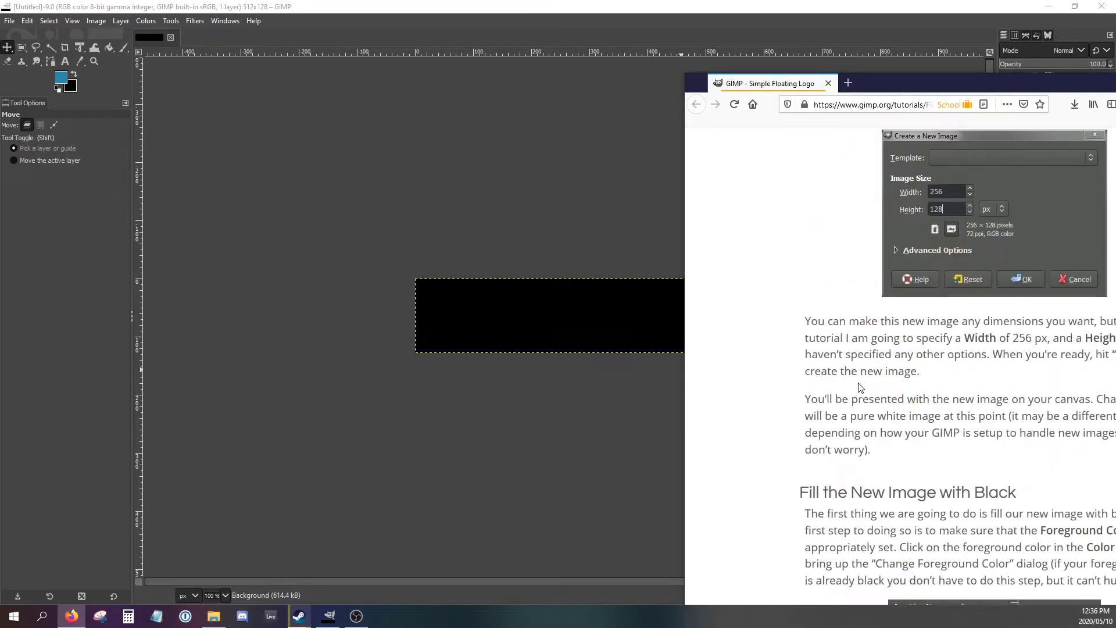
pyautogui.moveTo(886, 87)
pyautogui.mouseDown()
pyautogui.moveTo(657, 86)
pyautogui.moveTo(624, 194)
pyautogui.mouseUp()
pyautogui.click(675, 10)
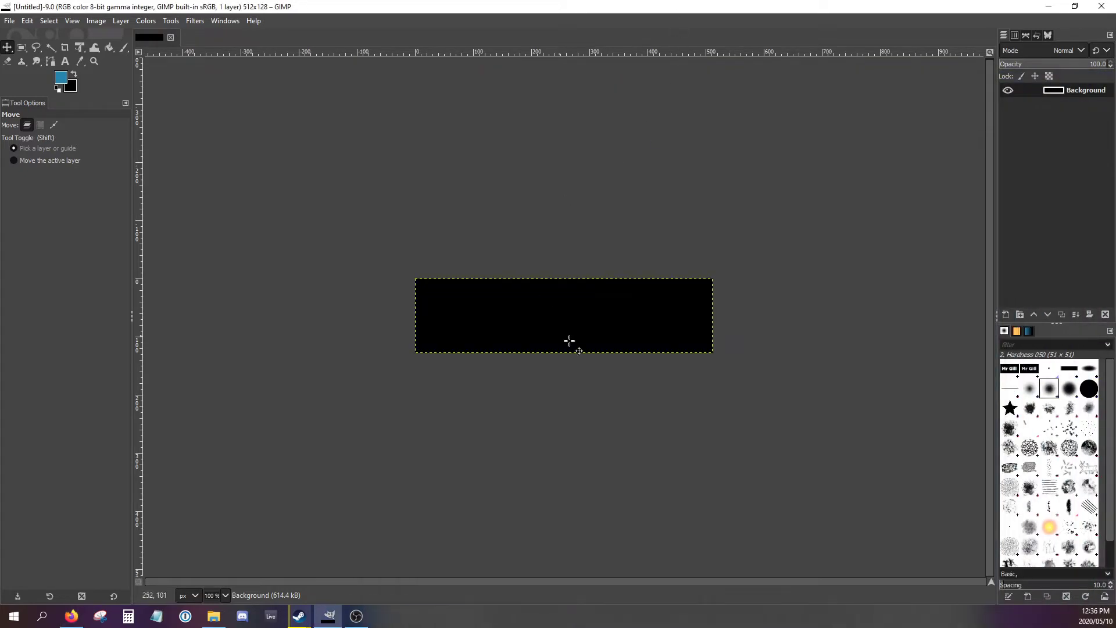
pyautogui.click(74, 75)
pyautogui.click(74, 74)
pyautogui.click(74, 77)
pyautogui.click(76, 76)
pyautogui.click(108, 48)
pyautogui.click(462, 308)
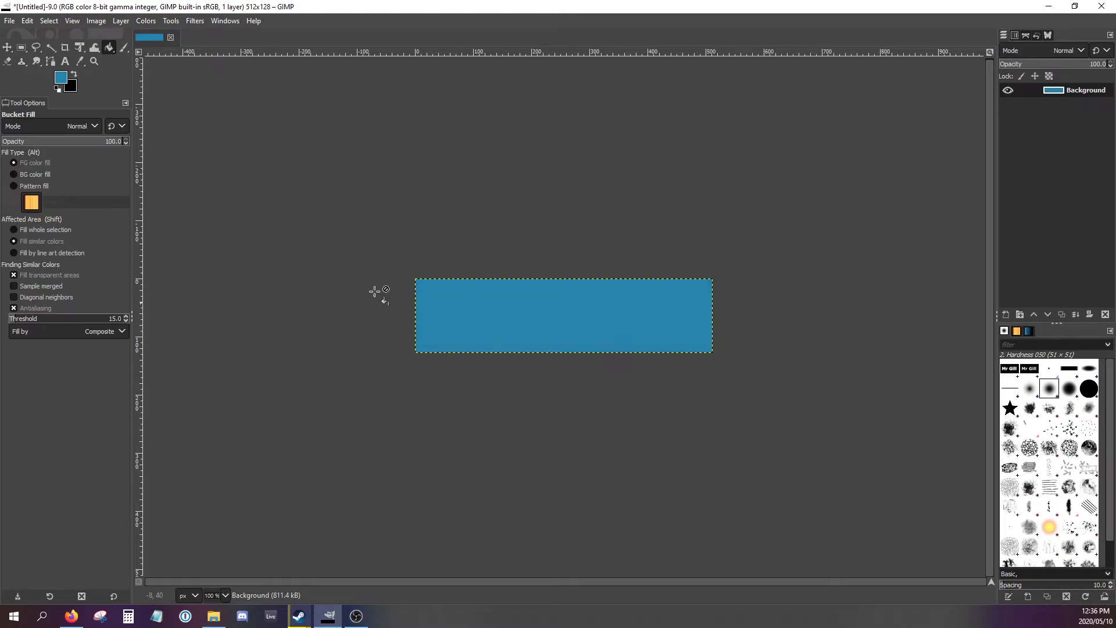
# - Set the background colour to white
pyautogui.click(76, 76)
pyautogui.click(75, 78)
pyautogui.click(72, 89)
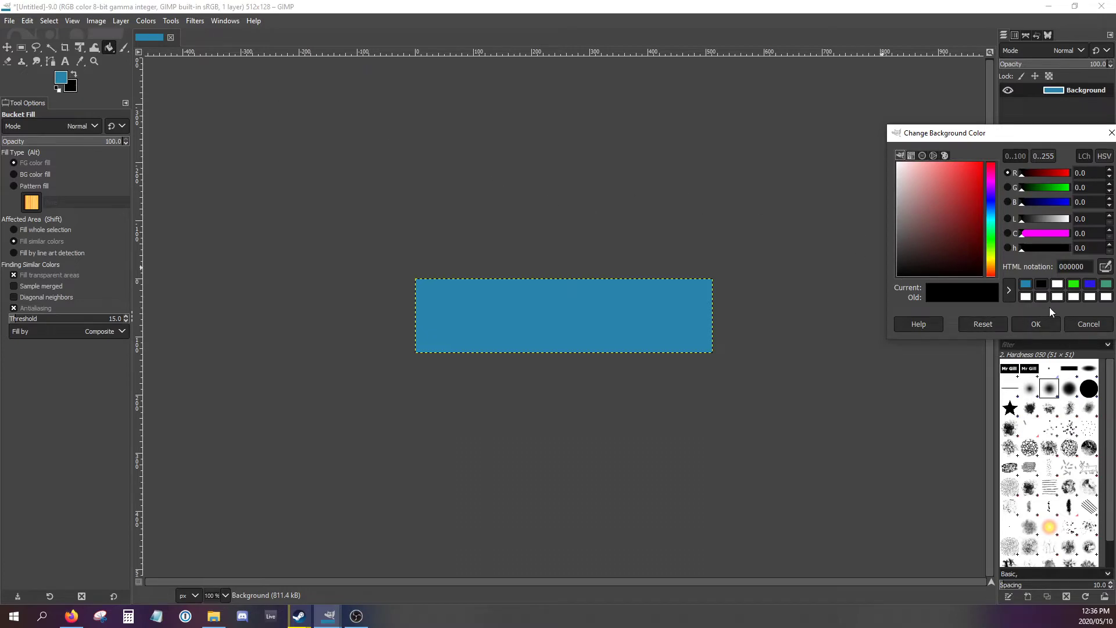
pyautogui.click(1042, 297)
pyautogui.click(1035, 324)
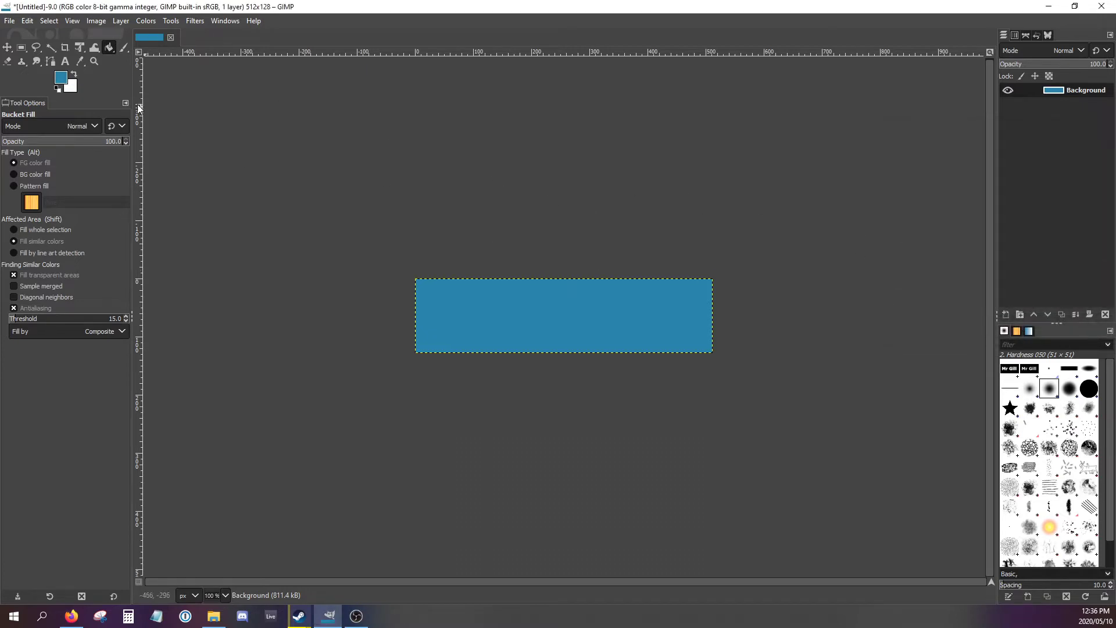
# - Set the foreground colour to black and bucket-fill the whole canvas with it
pyautogui.click(64, 81)
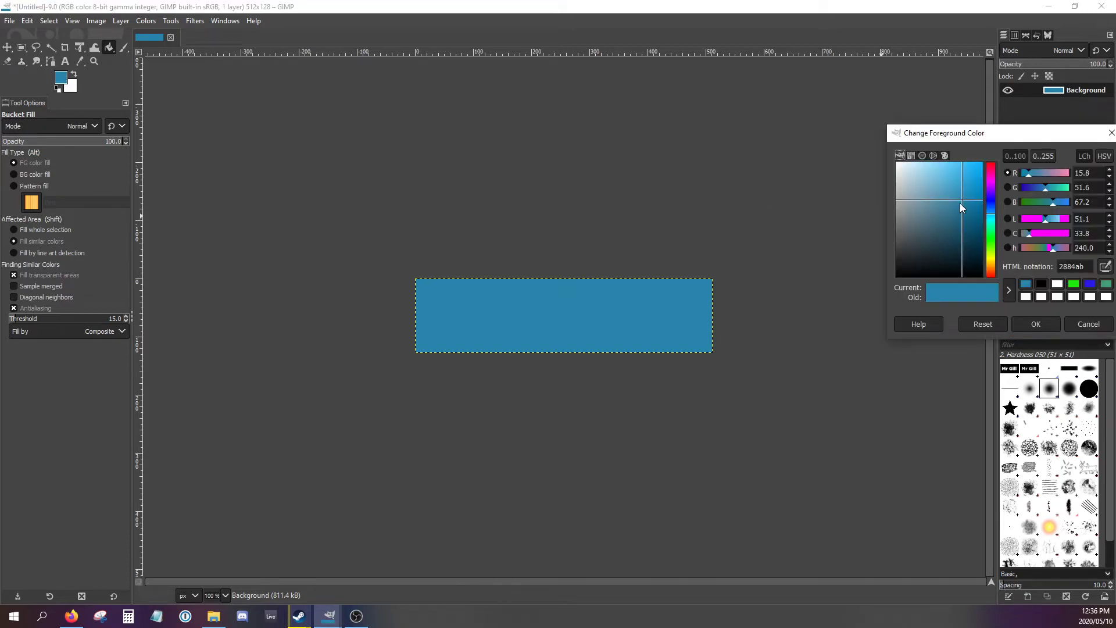
pyautogui.moveTo(961, 204); pyautogui.dragTo(875, 288)
pyautogui.click(1036, 324)
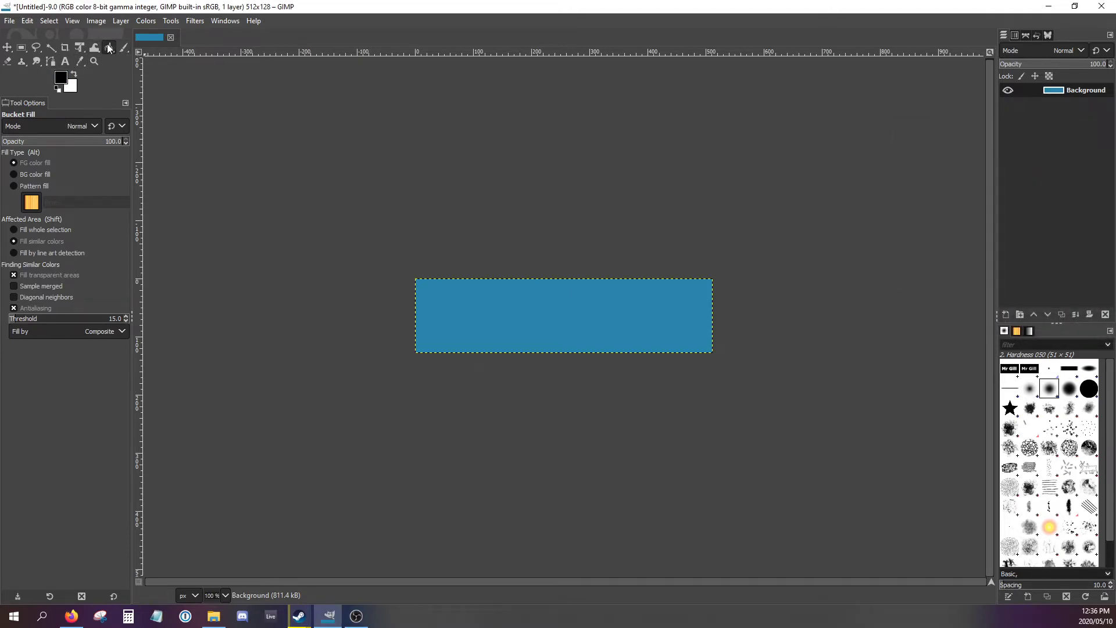
pyautogui.click(515, 296)
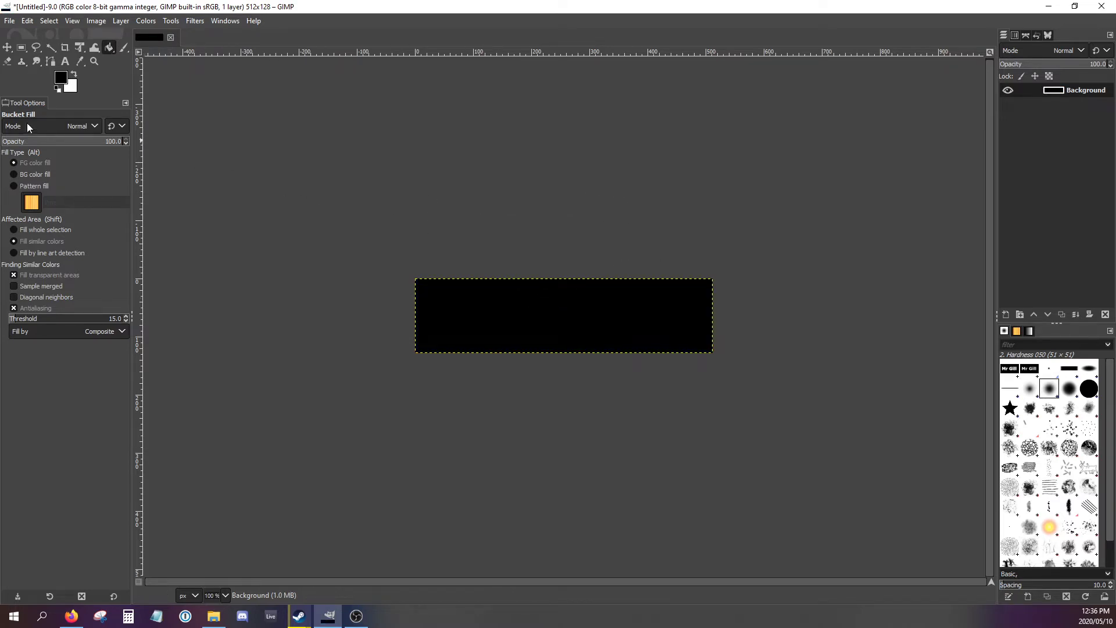
# - Swap the foreground and background colours so that white is the foreground and black the background
pyautogui.click(61, 83)
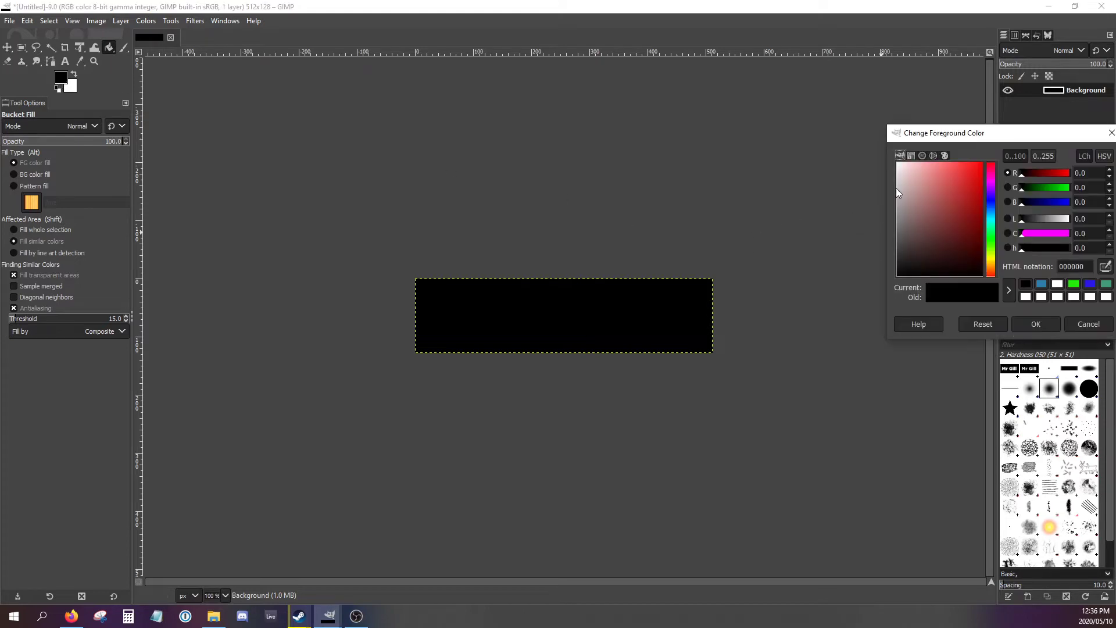
pyautogui.press('Escape')
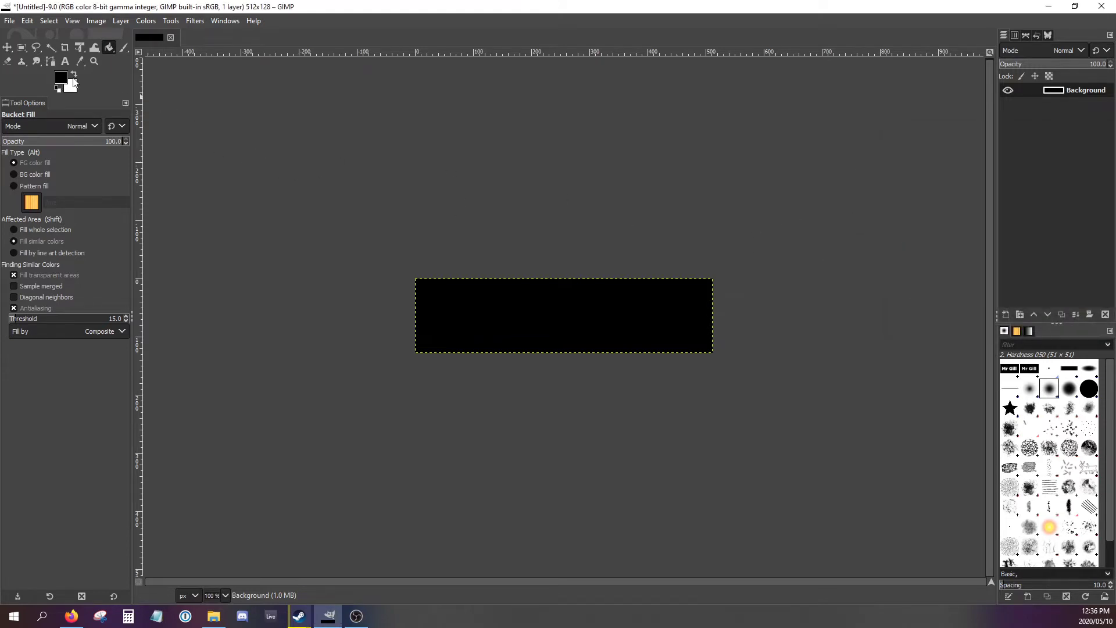
pyautogui.click(76, 77)
pyautogui.click(75, 76)
pyautogui.click(75, 76)
# - Check the tutorial's text section, set the Text tool's size to 60 px, and draw a text box across most of the black canvas
pyautogui.click(72, 614)
pyautogui.scroll(-7, 584, 433)
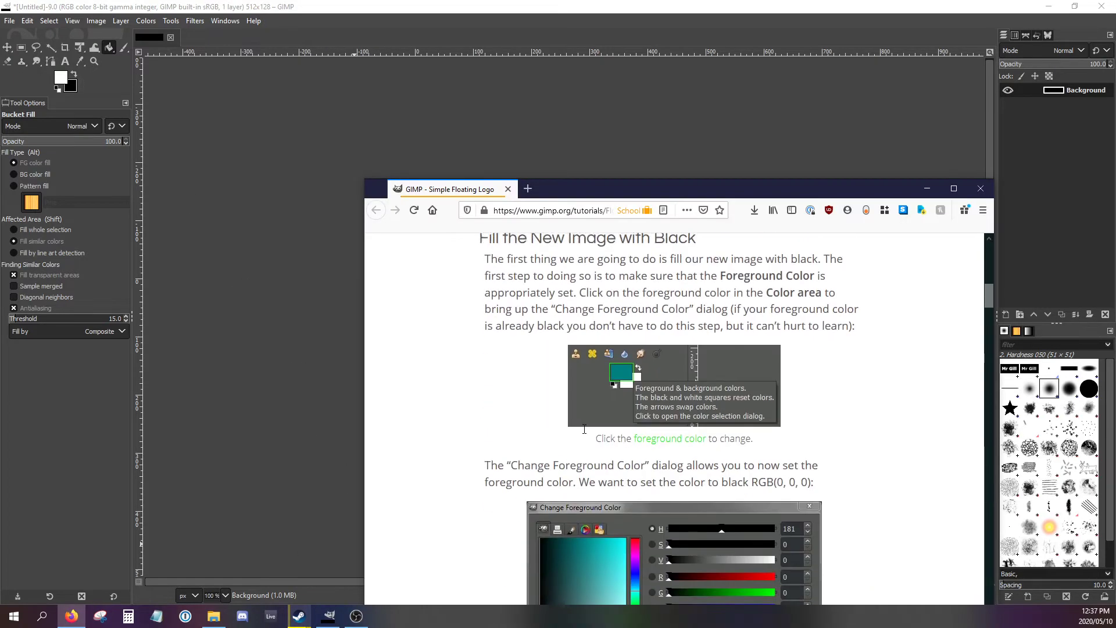
pyautogui.scroll(-10, 585, 433)
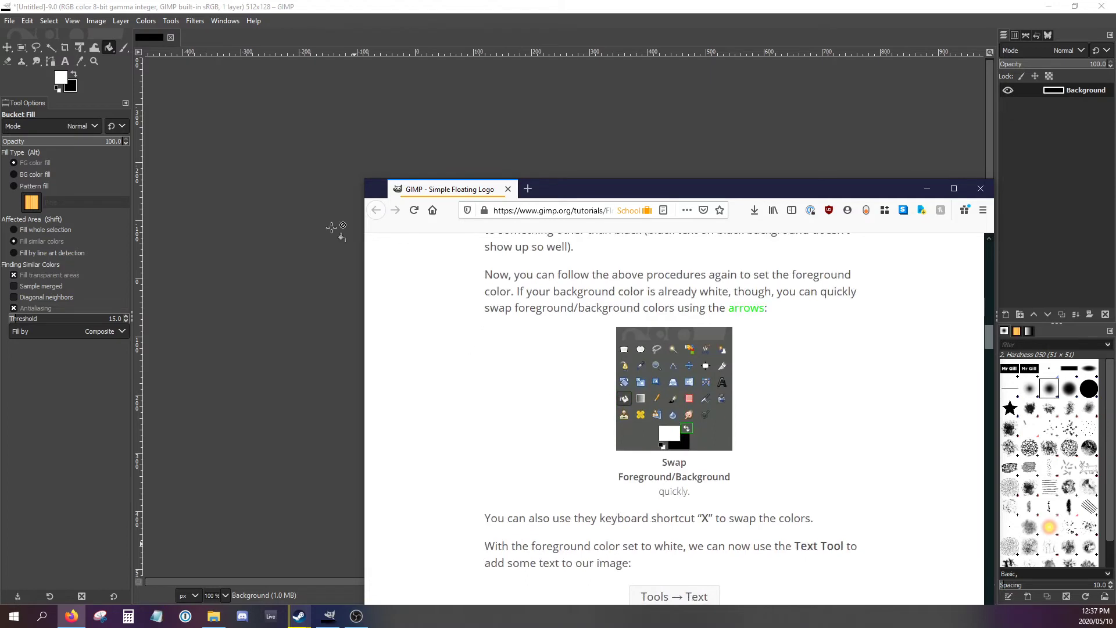
pyautogui.click(218, 9)
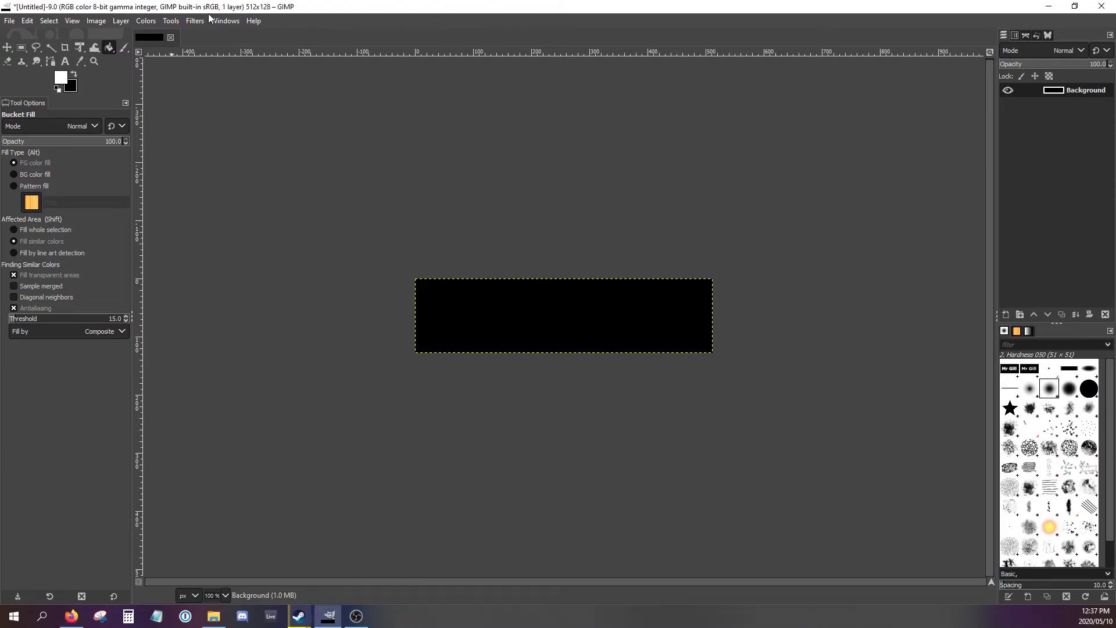
pyautogui.click(65, 61)
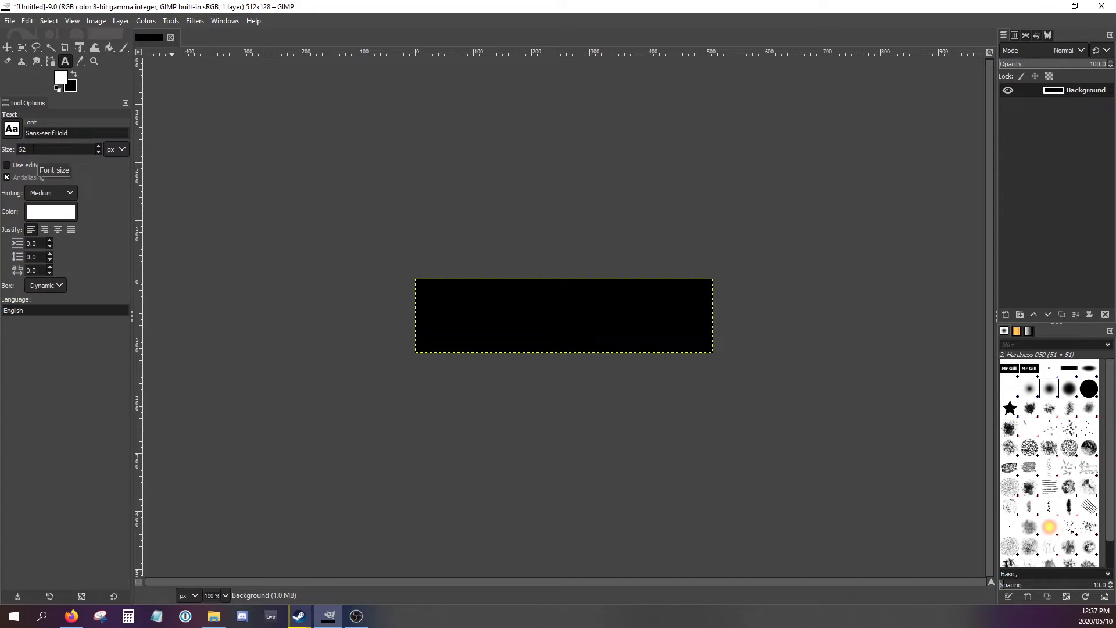
pyautogui.click(98, 152)
pyautogui.click(98, 153)
pyautogui.click(422, 304)
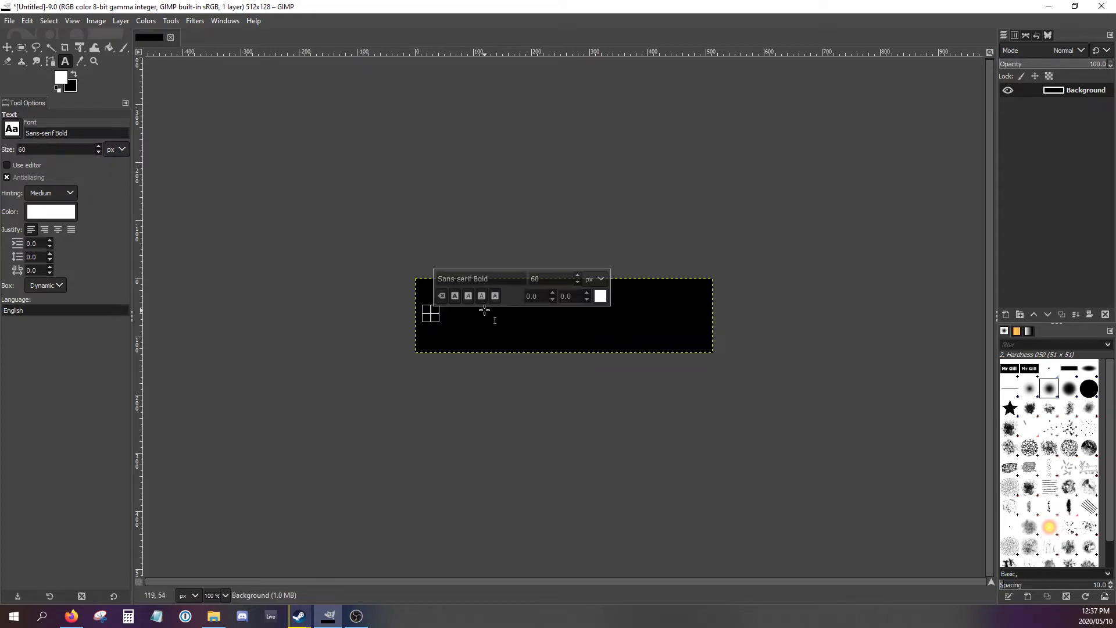
pyautogui.click(351, 269)
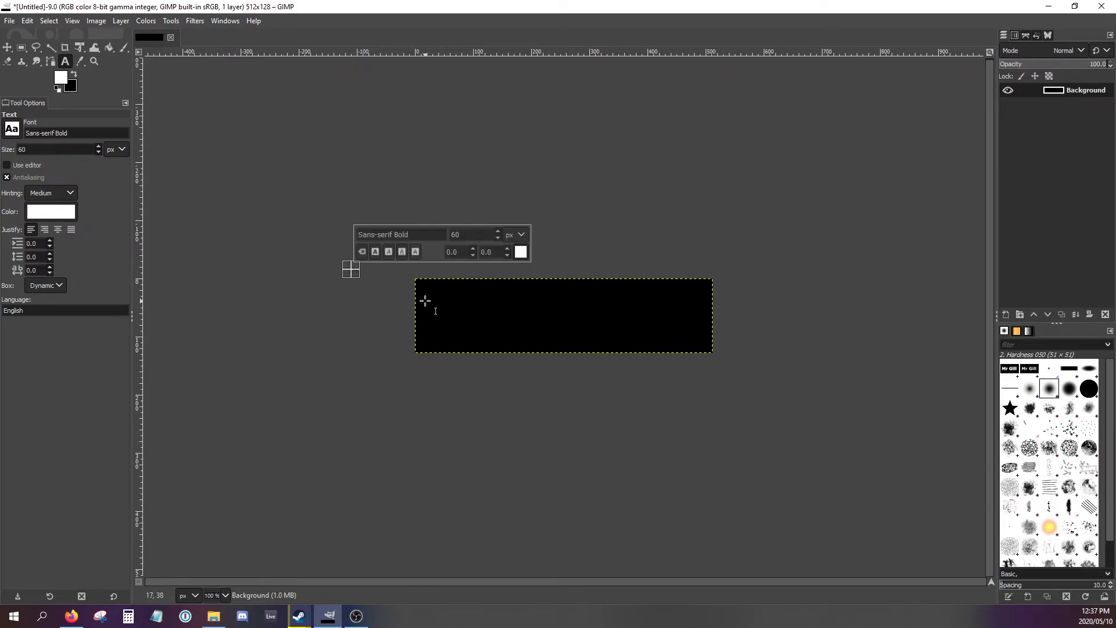
pyautogui.moveTo(426, 300); pyautogui.dragTo(702, 348)
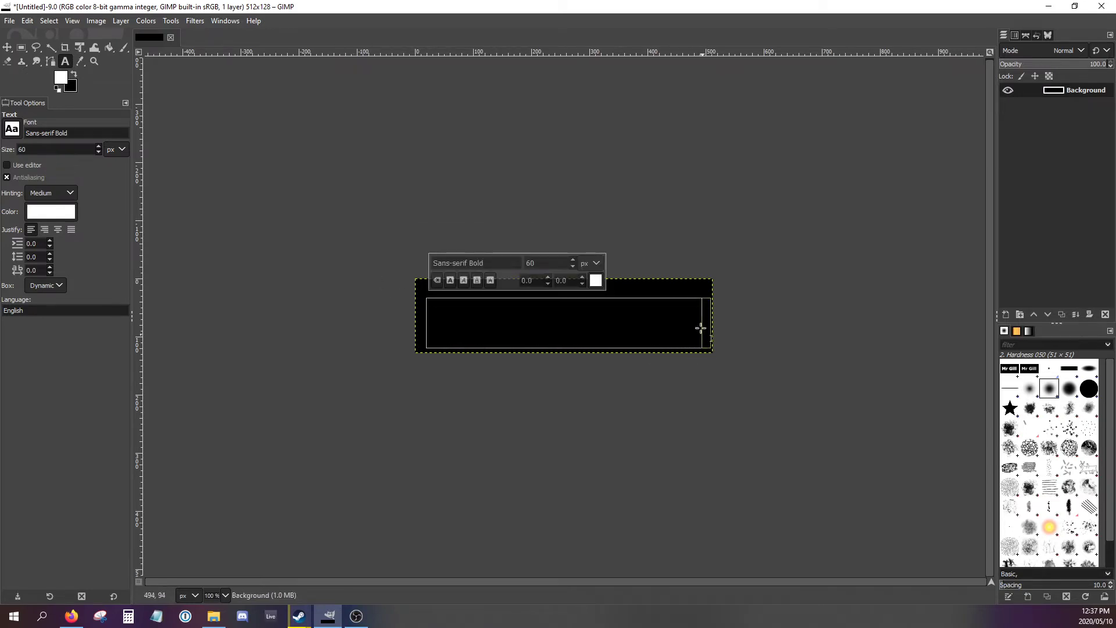
pyautogui.moveTo(668, 294); pyautogui.dragTo(660, 299)
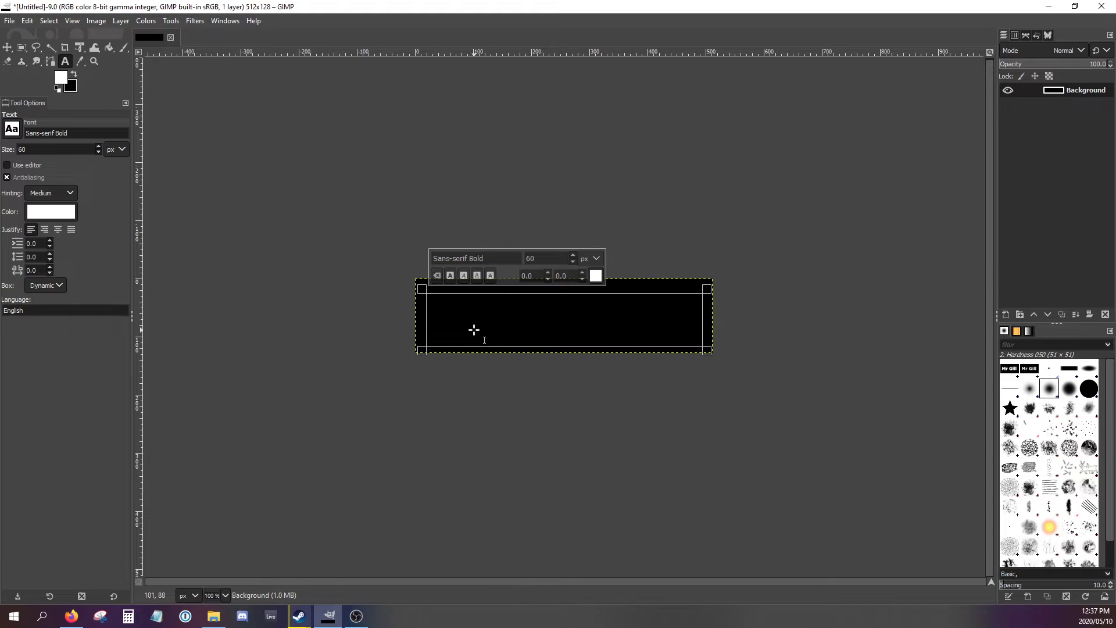
pyautogui.write('GIMP is')
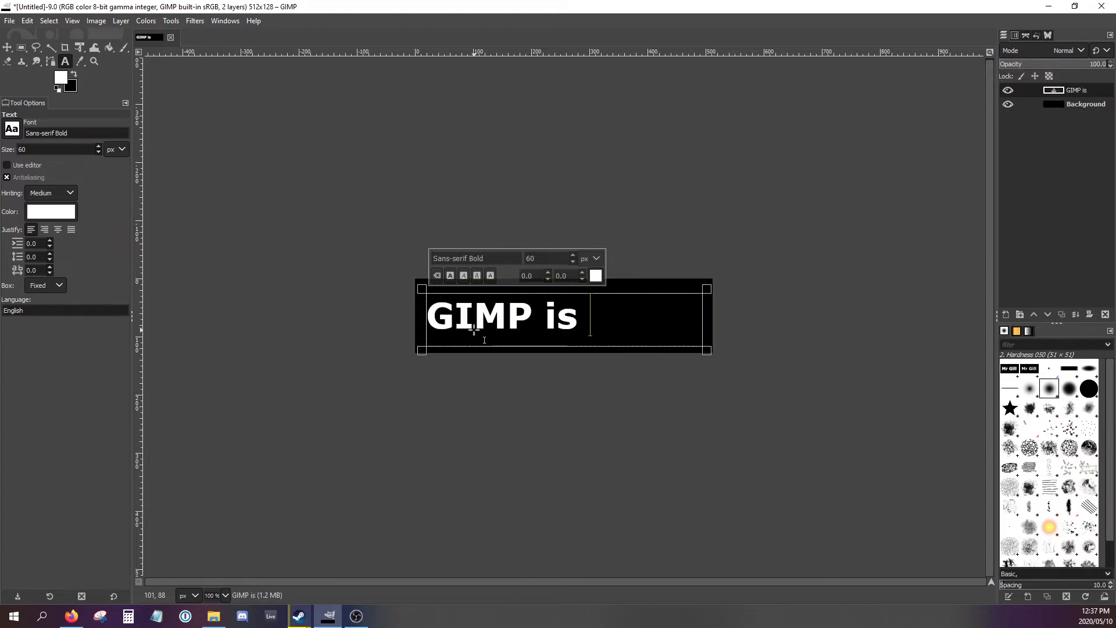
pyautogui.press('BackSpace')
pyautogui.press('BackSpace')
pyautogui.press('BackSpace')
pyautogui.press('BackSpace')
pyautogui.press('BackSpace')
pyautogui.press('BackSpace')
pyautogui.press('BackSpace')
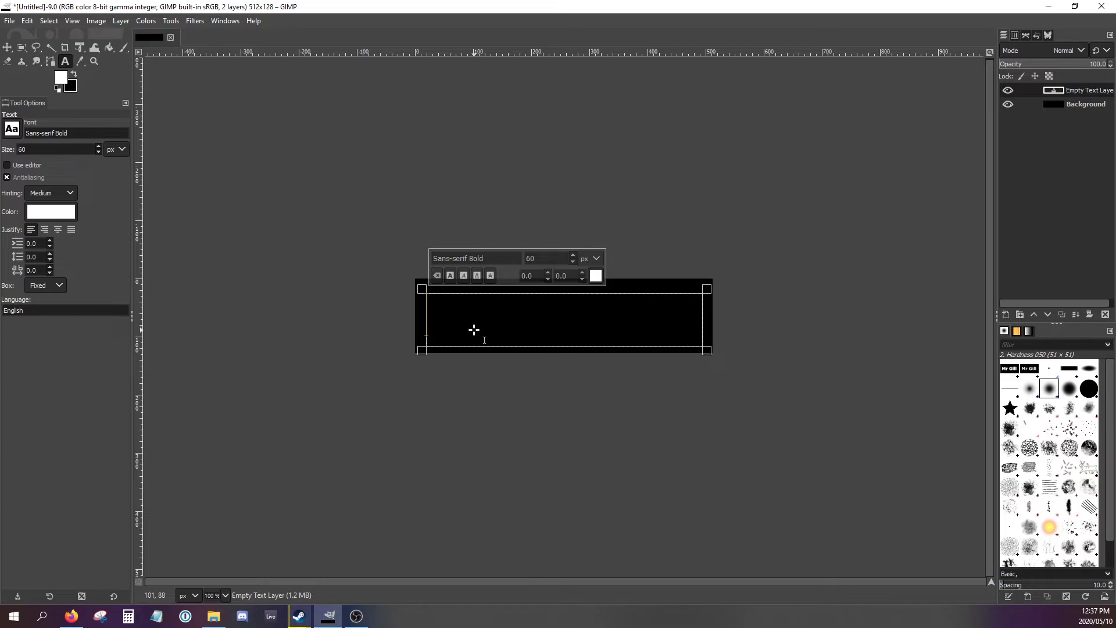
# - Enter "LIVs ROCK!" in the text box on the canvas
pyautogui.write('LIVS')
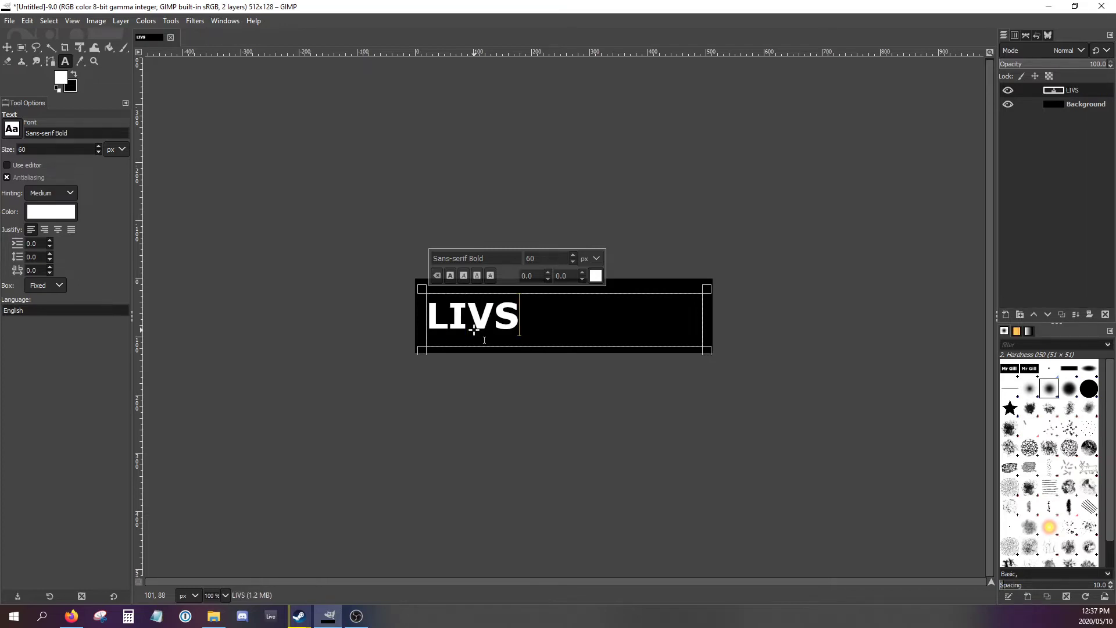
pyautogui.press('BackSpace')
pyautogui.write('s ROCK')
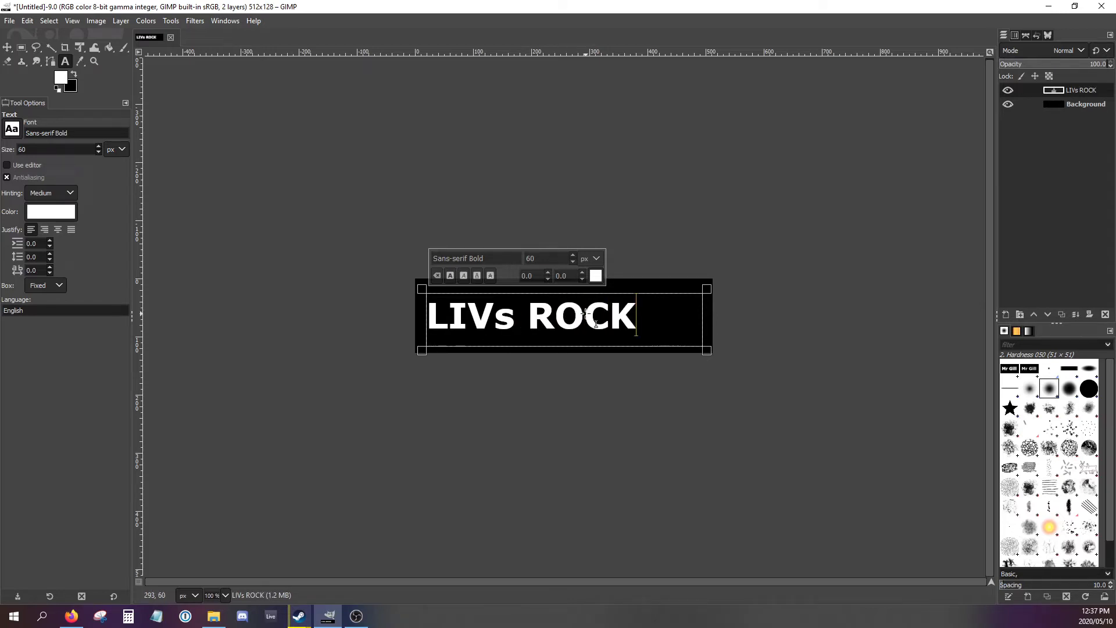
pyautogui.write('!')
# - Replace the lowercase "s" with a capital so the text reads "LIVS ROCK!", and finish editing it
pyautogui.click(515, 324)
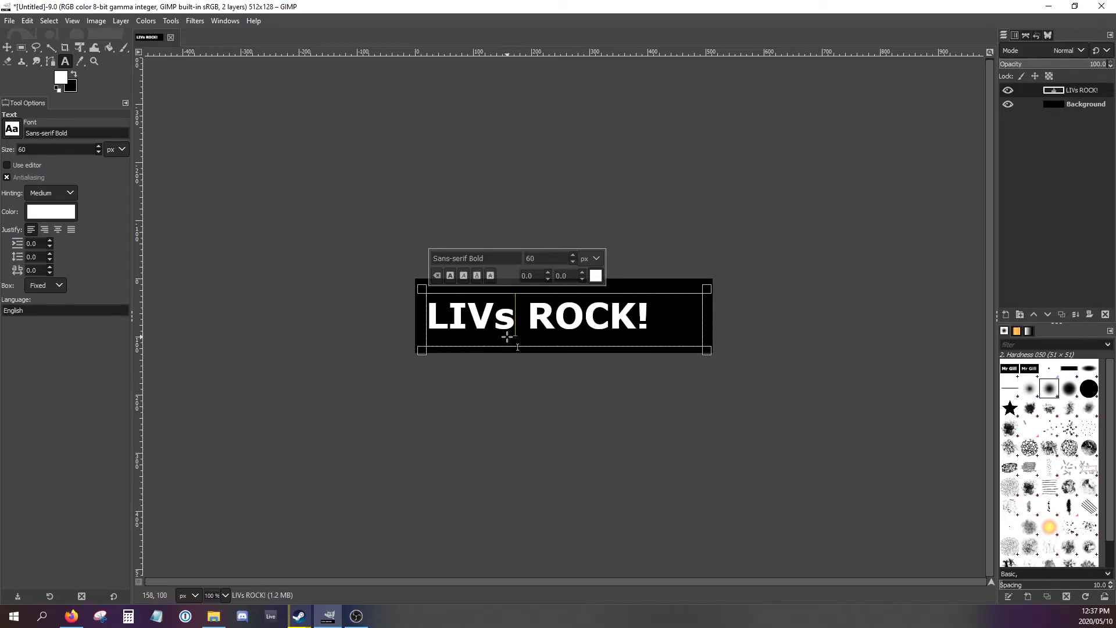
pyautogui.press('BackSpace')
pyautogui.write('s')
pyautogui.press('BackSpace')
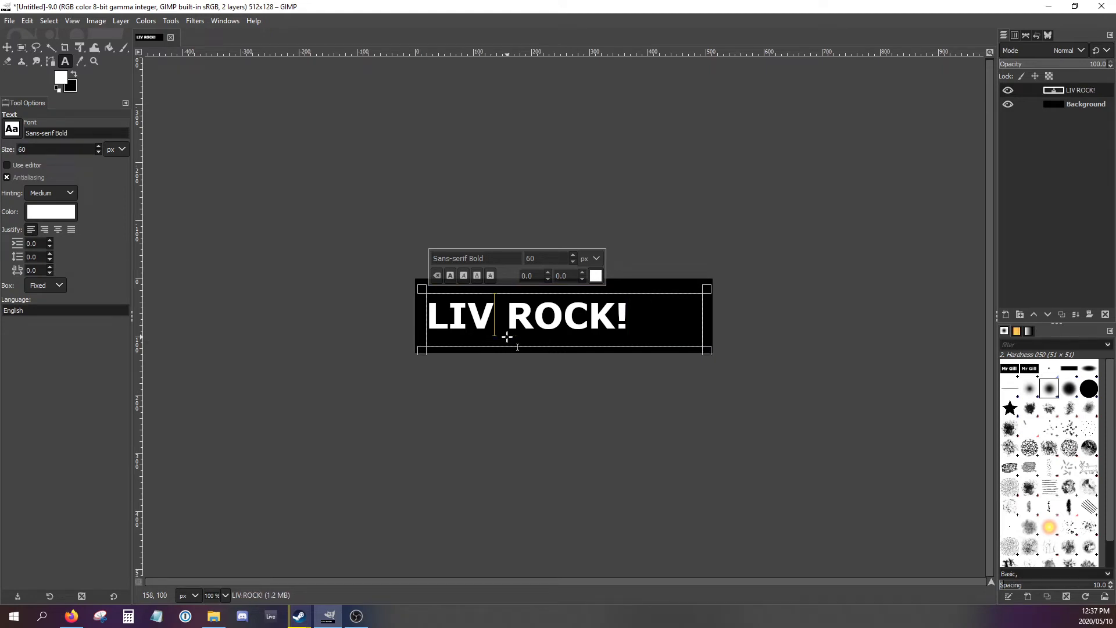
pyautogui.write('s')
pyautogui.press('BackSpace')
pyautogui.write('S')
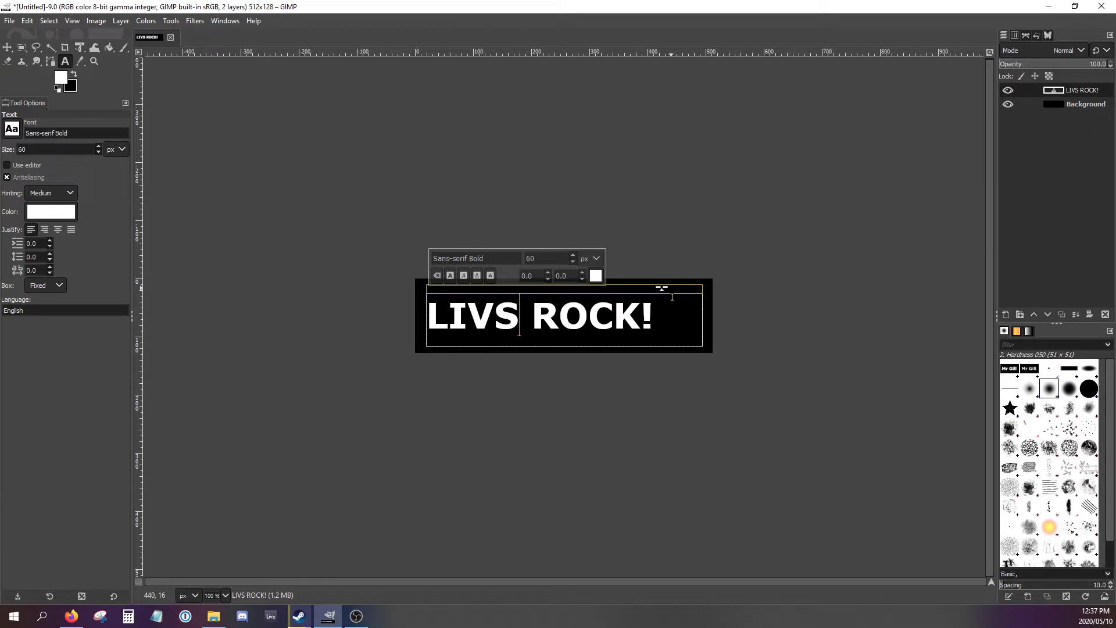
pyautogui.click(715, 203)
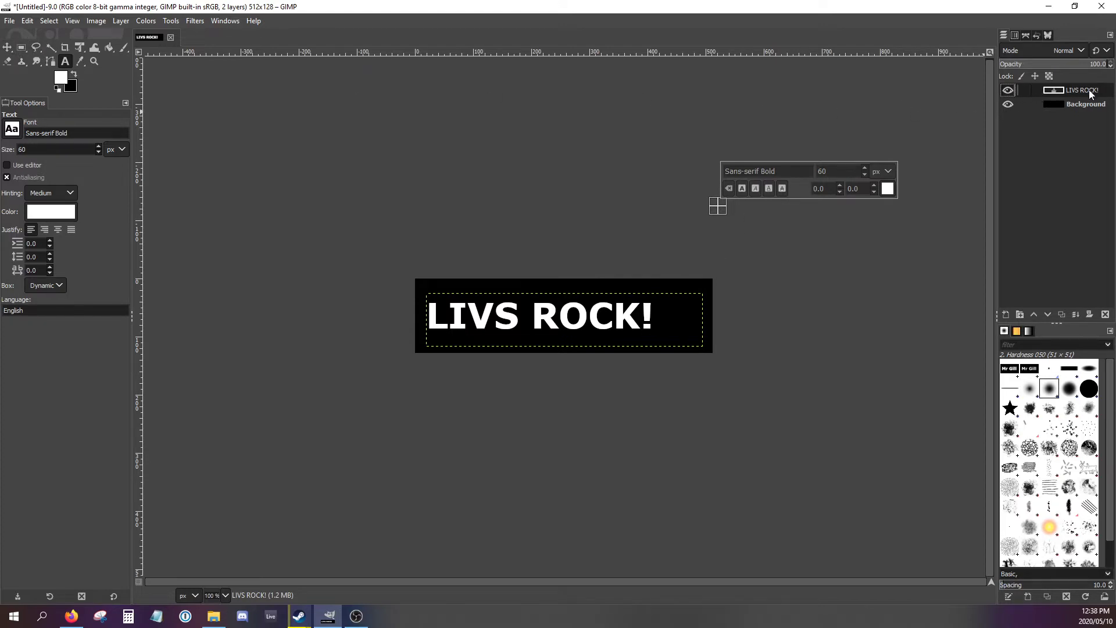
# - Move the "LIVS ROCK!" text layer so that the words sit roughly centred on the black canvas
pyautogui.click(8, 47)
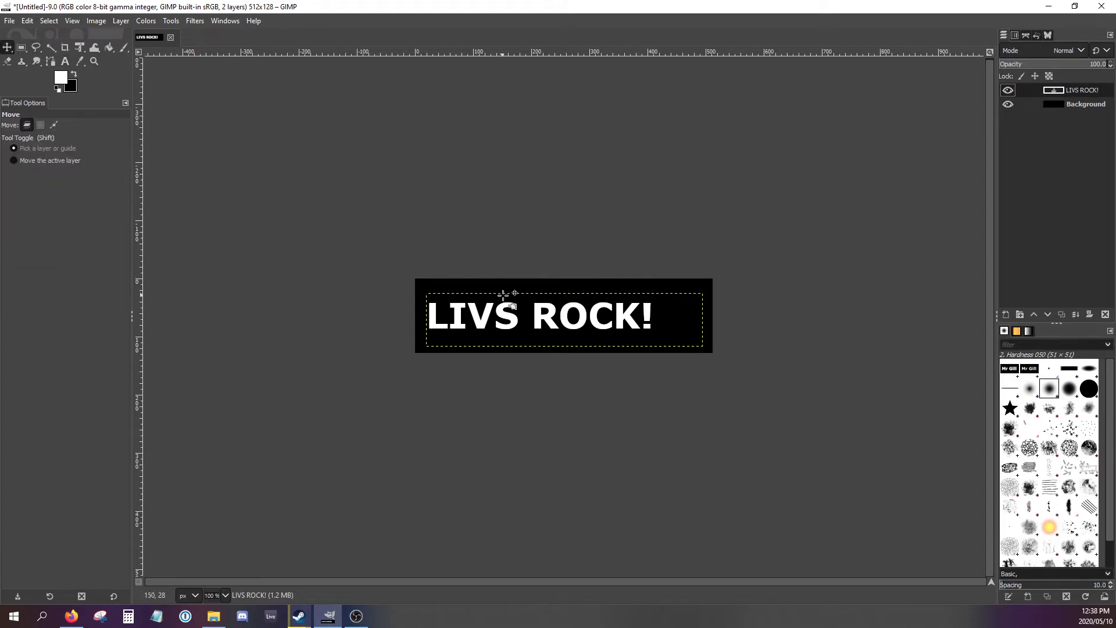
pyautogui.moveTo(504, 296); pyautogui.dragTo(522, 290)
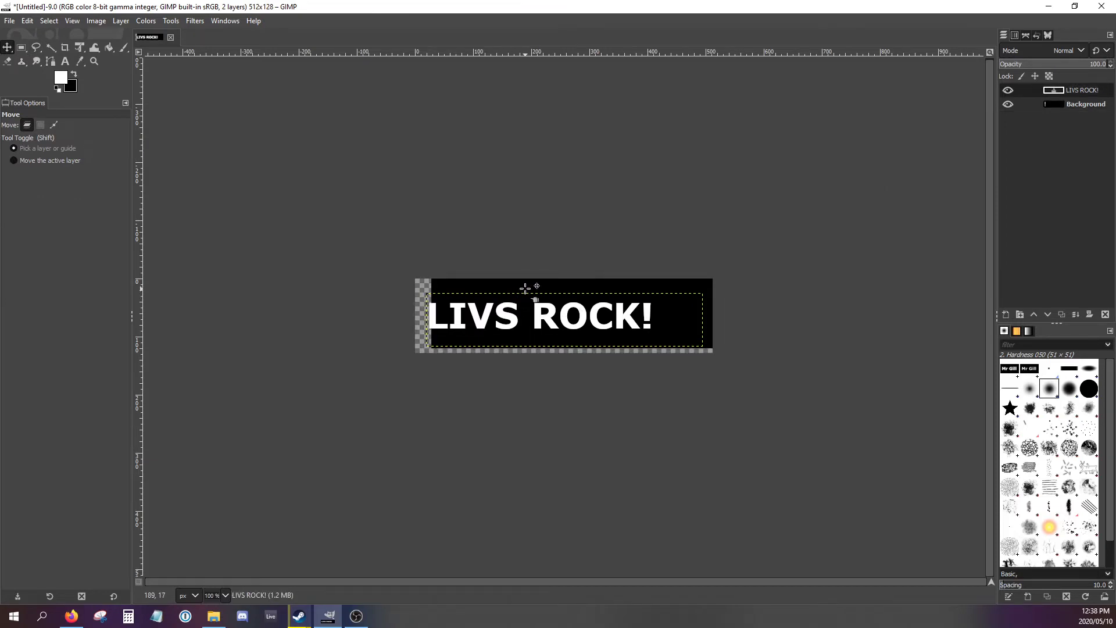
pyautogui.hotkey('ctrl', 'z')
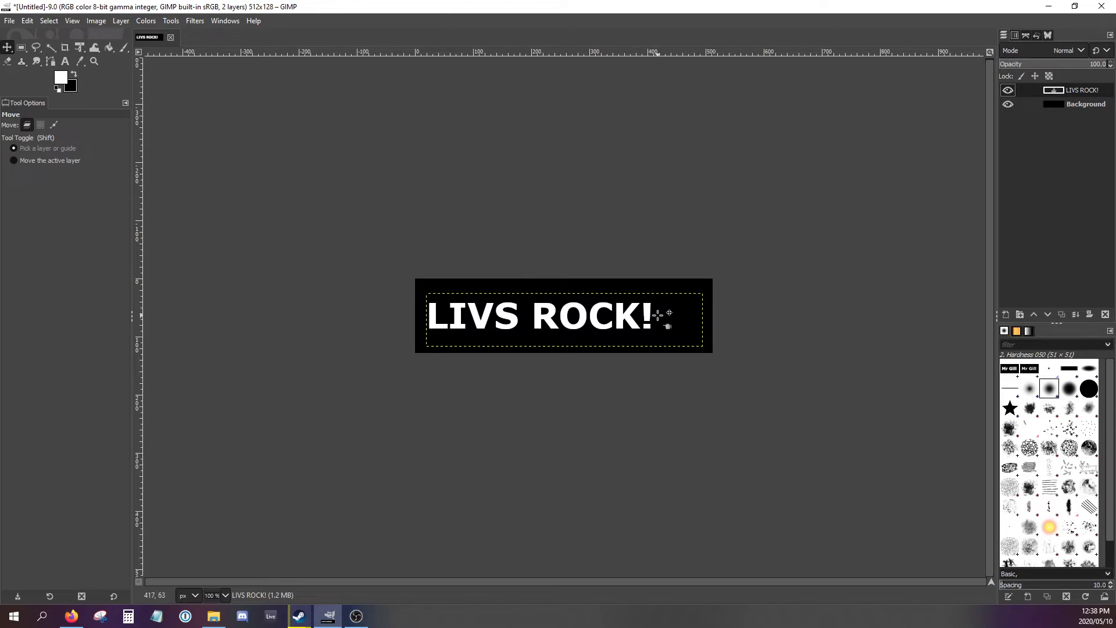
pyautogui.moveTo(659, 315); pyautogui.dragTo(683, 322)
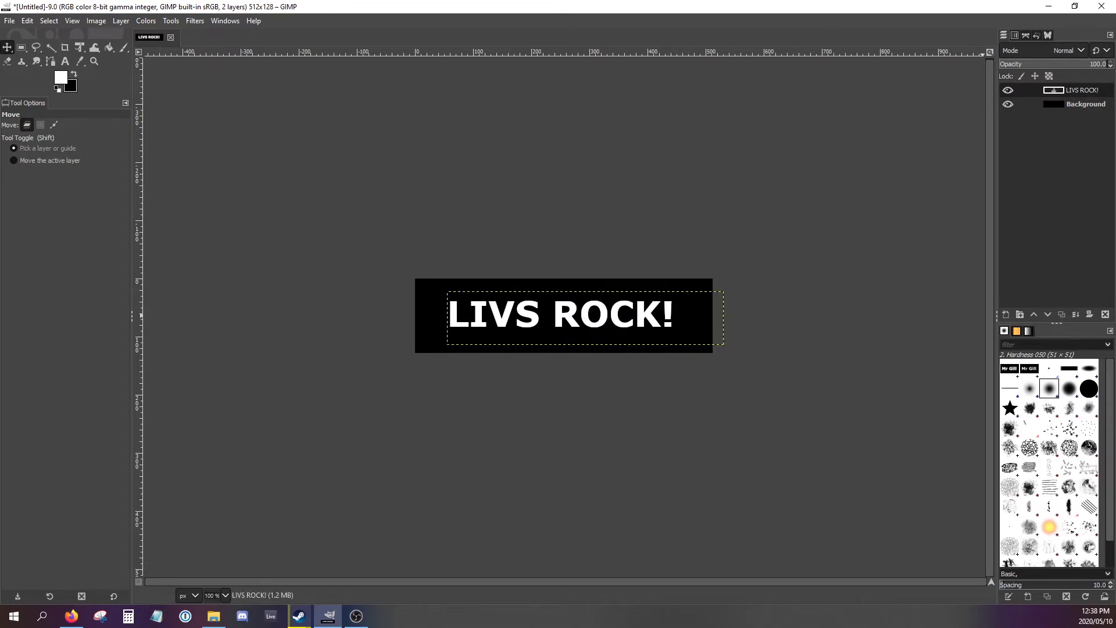
# - Switch to the browser tutorial, read how to make a layer from the visible image, and return to GIMP
pyautogui.hotkey('alt', 'Tab')
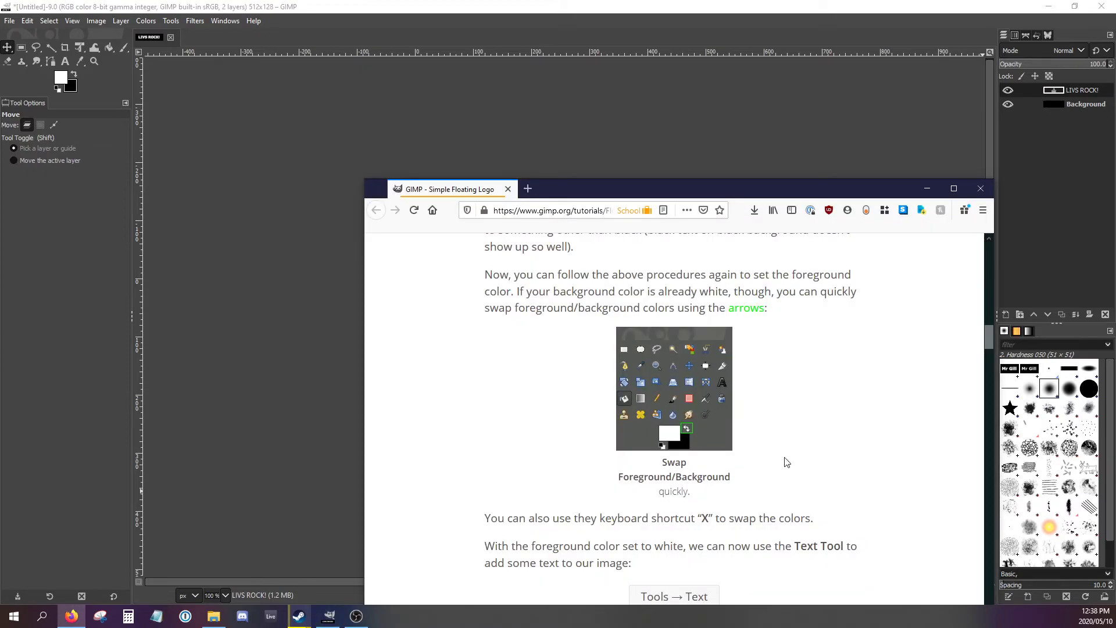
pyautogui.scroll(-6, 785, 461)
pyautogui.scroll(-15, 761, 459)
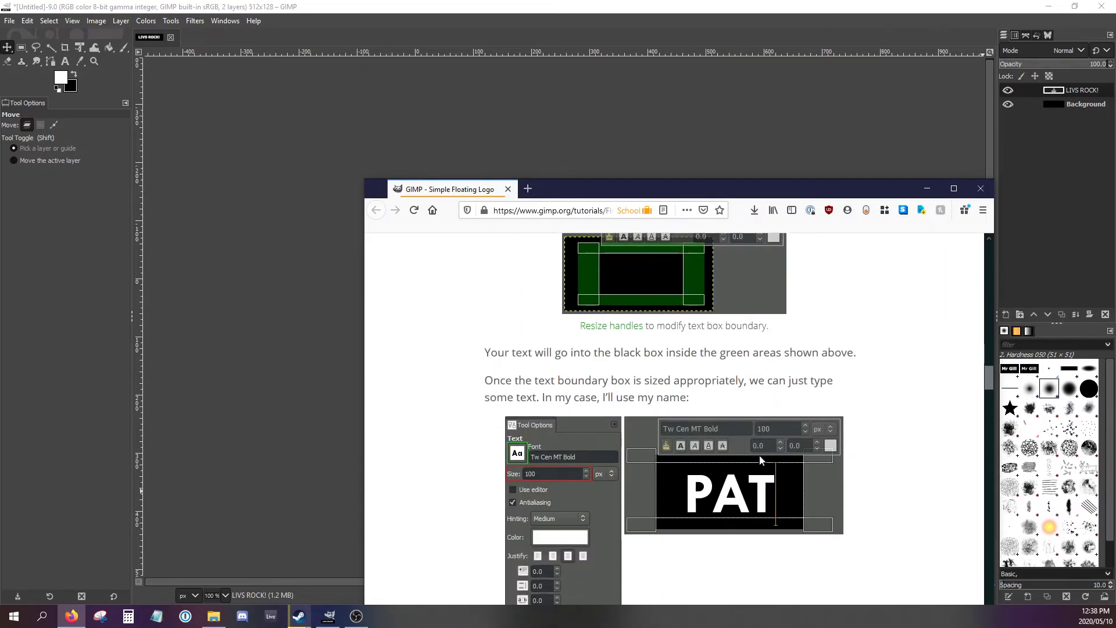
pyautogui.scroll(-10, 761, 459)
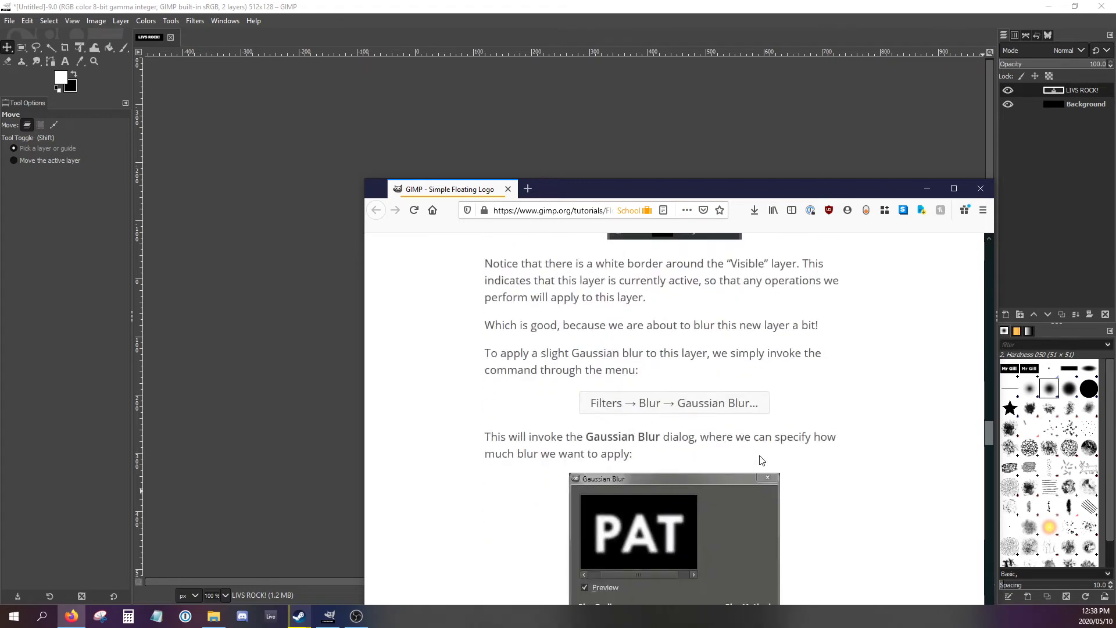
pyautogui.scroll(3, 761, 461)
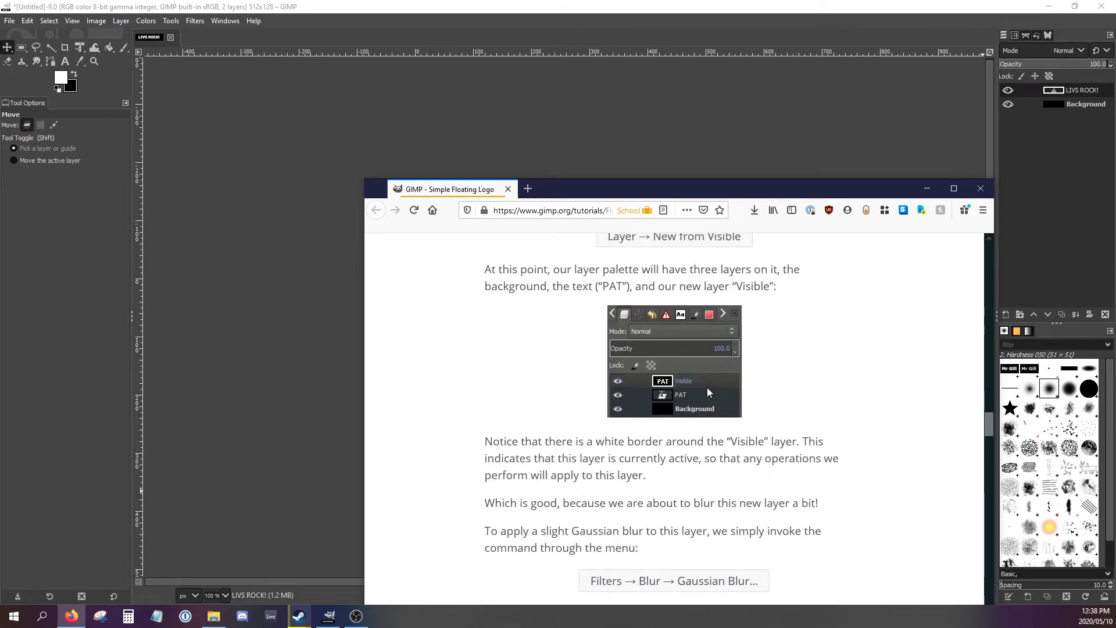
pyautogui.click(815, 12)
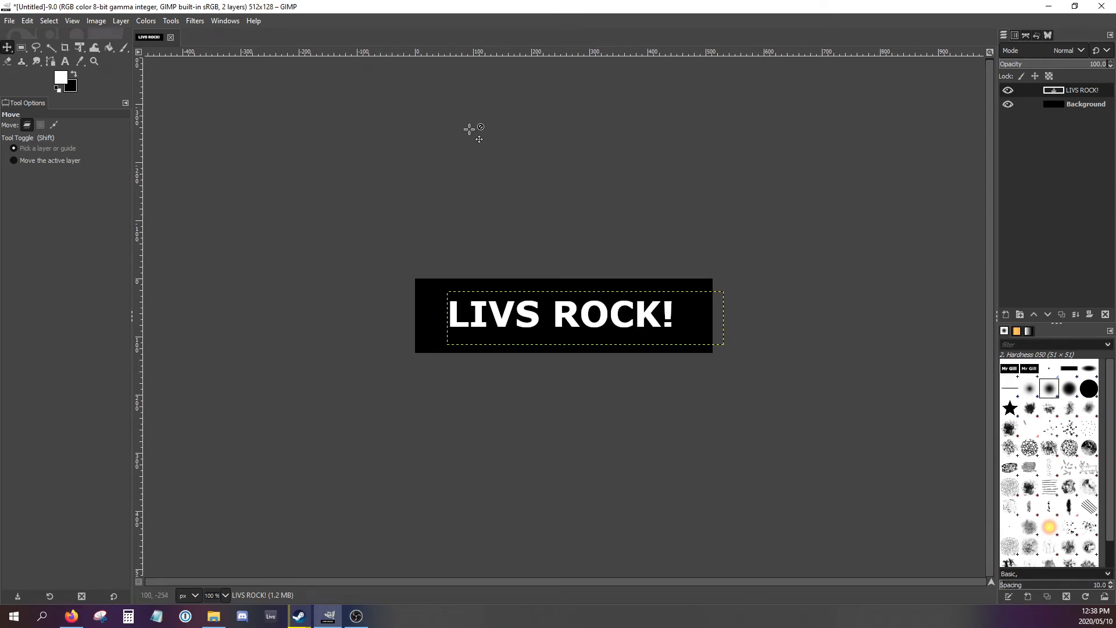
pyautogui.click(120, 22)
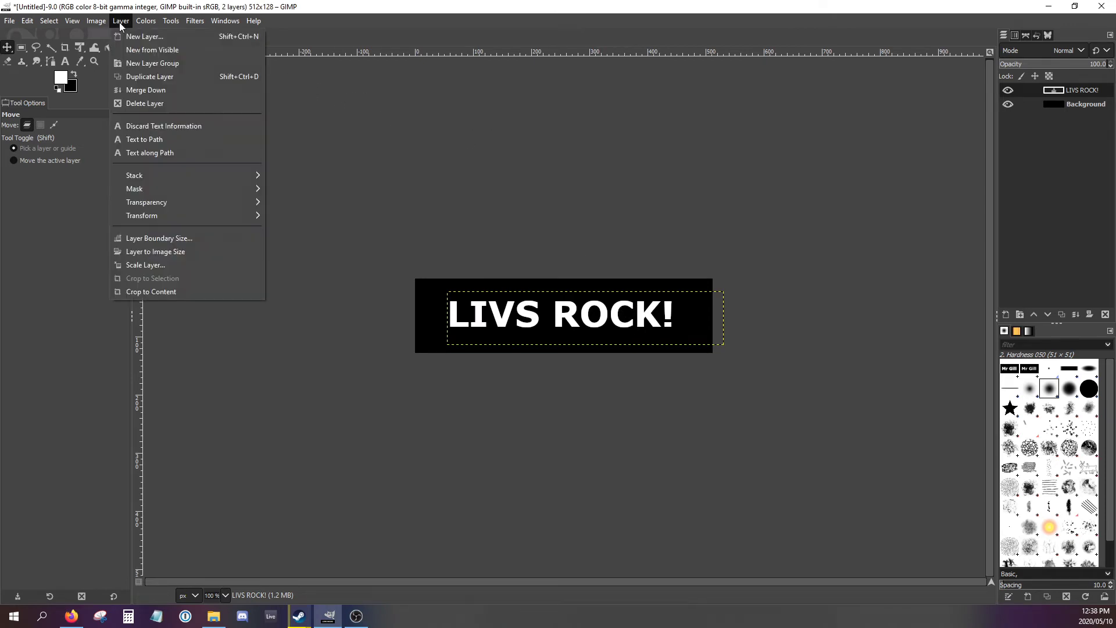
pyautogui.click(131, 36)
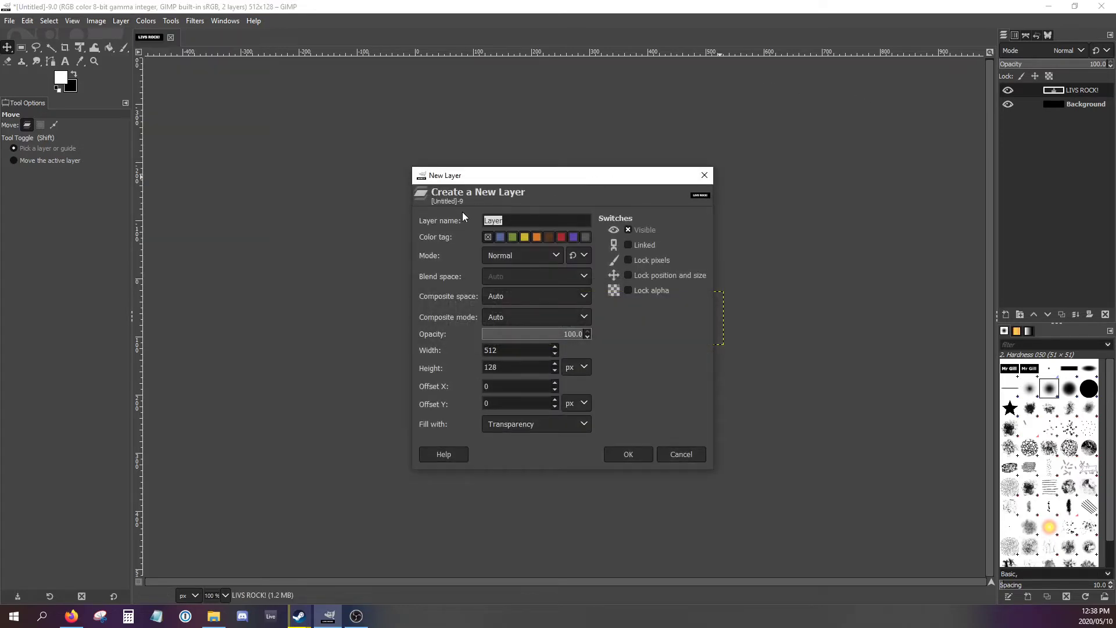
pyautogui.click(671, 453)
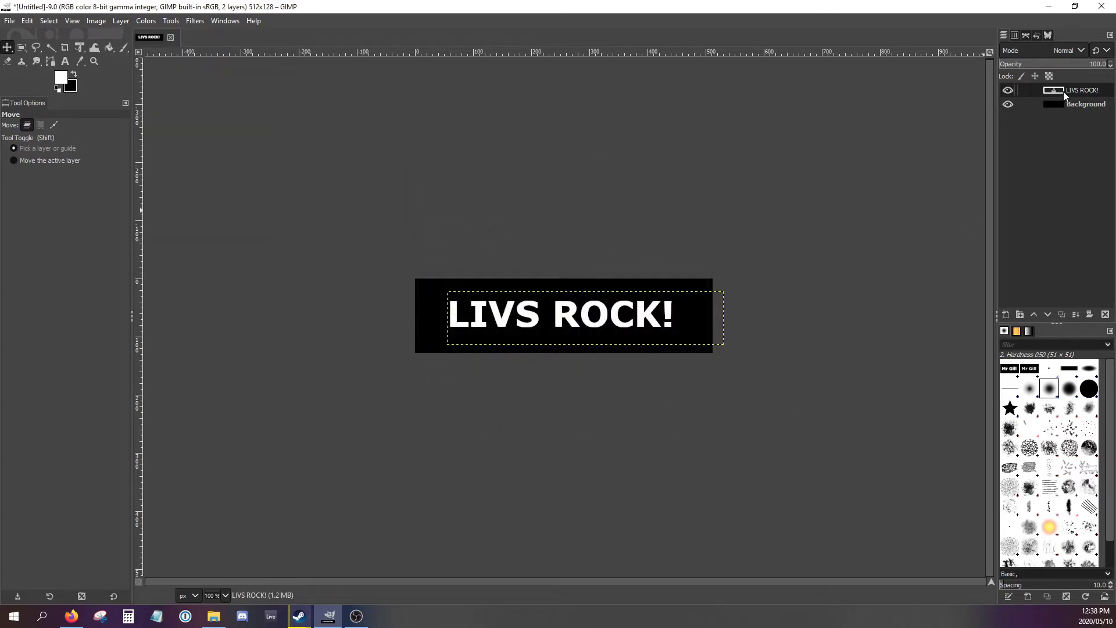
# - Create a new layer from everything visible, above the "LIVS ROCK!" text layer
pyautogui.rightClick(1066, 96)
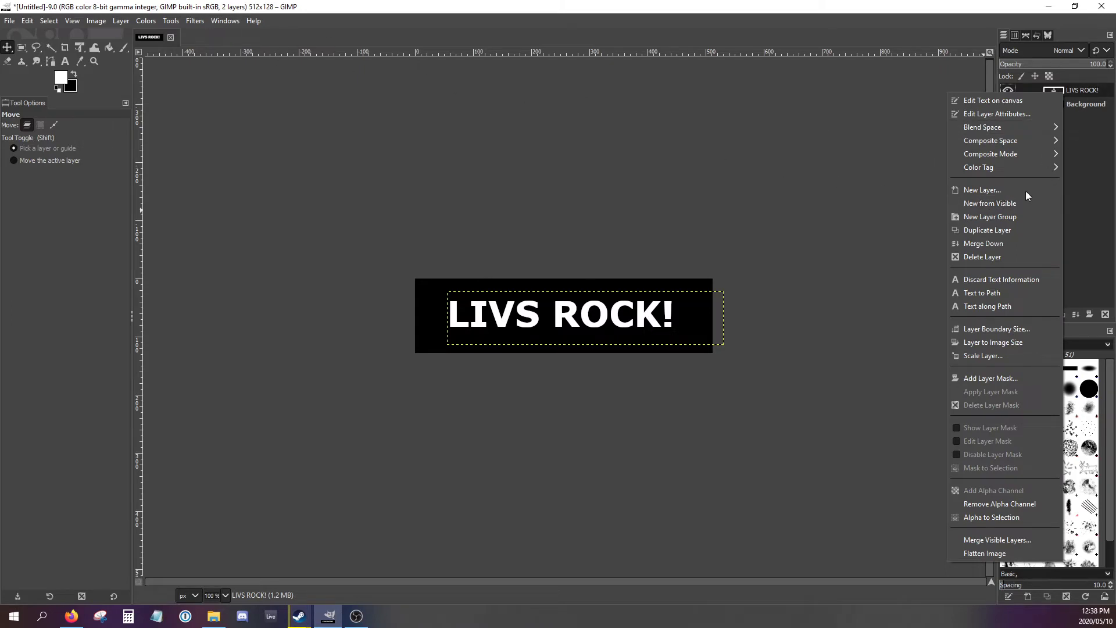
pyautogui.click(1006, 203)
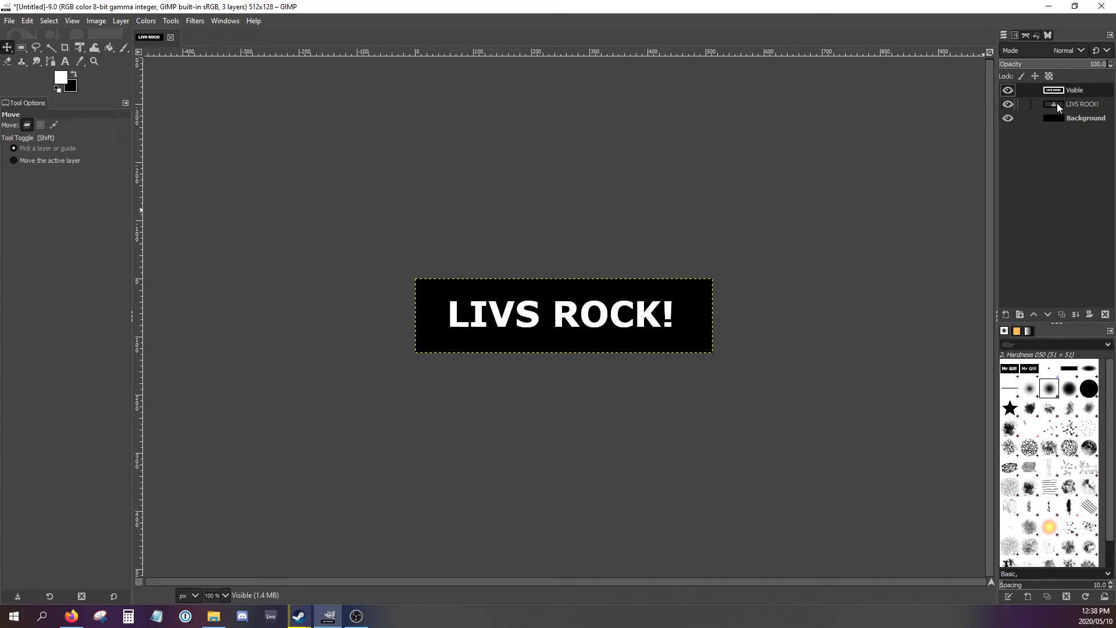
# - Hide and show the Visible, "LIVS ROCK!" and Background layers individually to inspect what each contains, leaving all three visible
pyautogui.click(1007, 91)
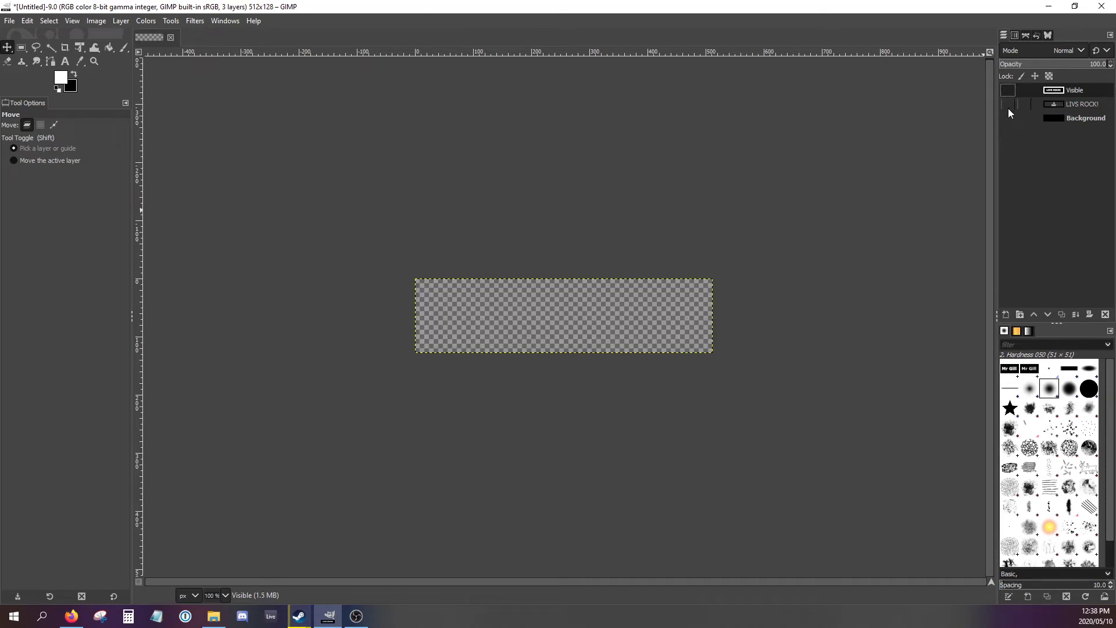
pyautogui.click(1008, 118)
pyautogui.click(1008, 118)
pyautogui.click(1008, 104)
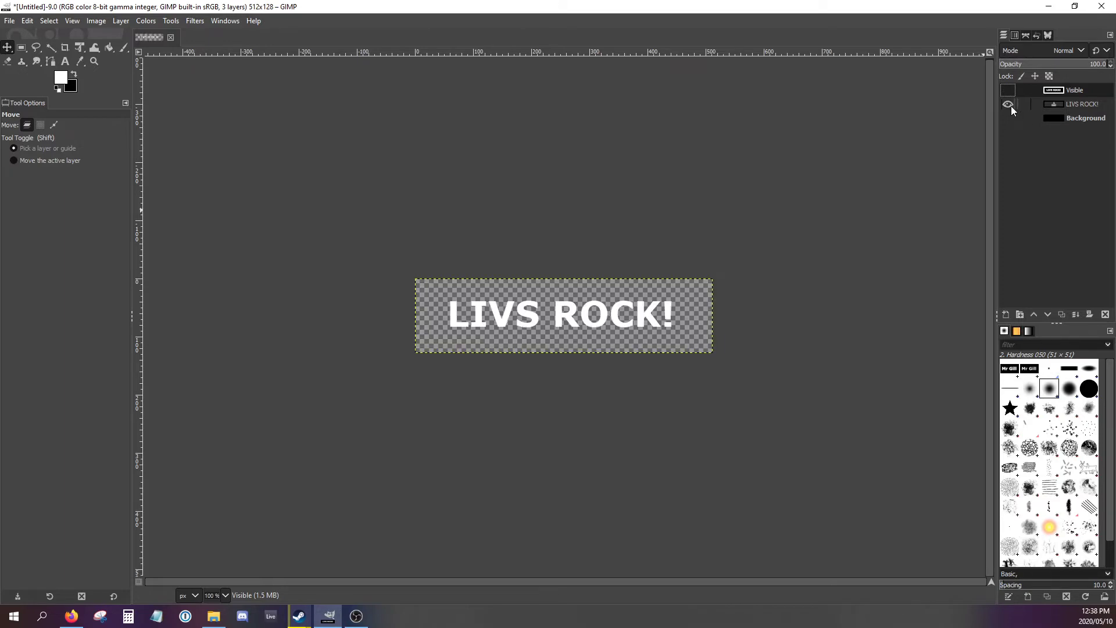
pyautogui.click(1008, 104)
pyautogui.click(1008, 104)
pyautogui.click(1008, 118)
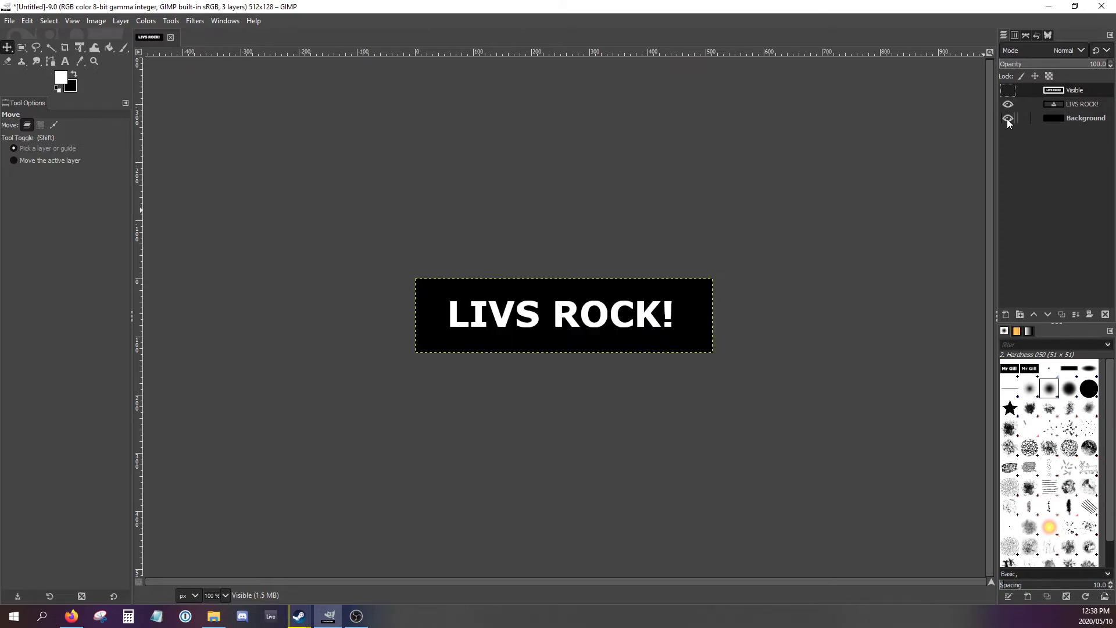
pyautogui.click(1008, 91)
# - Apply a Gaussian Blur to the Visible layer with Size X and Size Y at 1.50
pyautogui.click(194, 22)
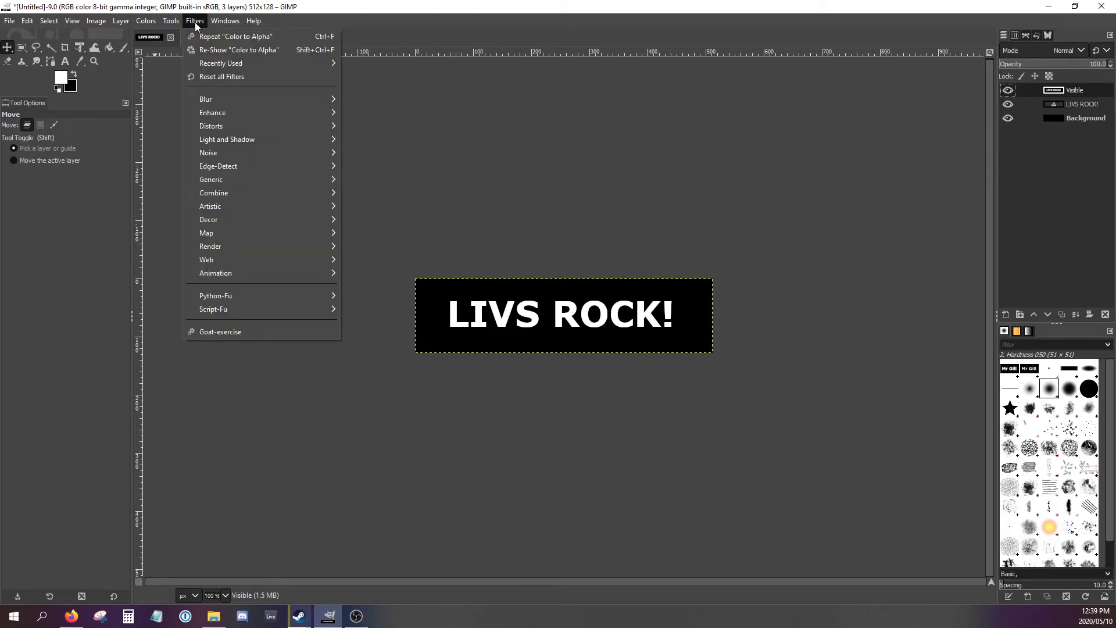
pyautogui.moveTo(322, 104)
pyautogui.click(378, 98)
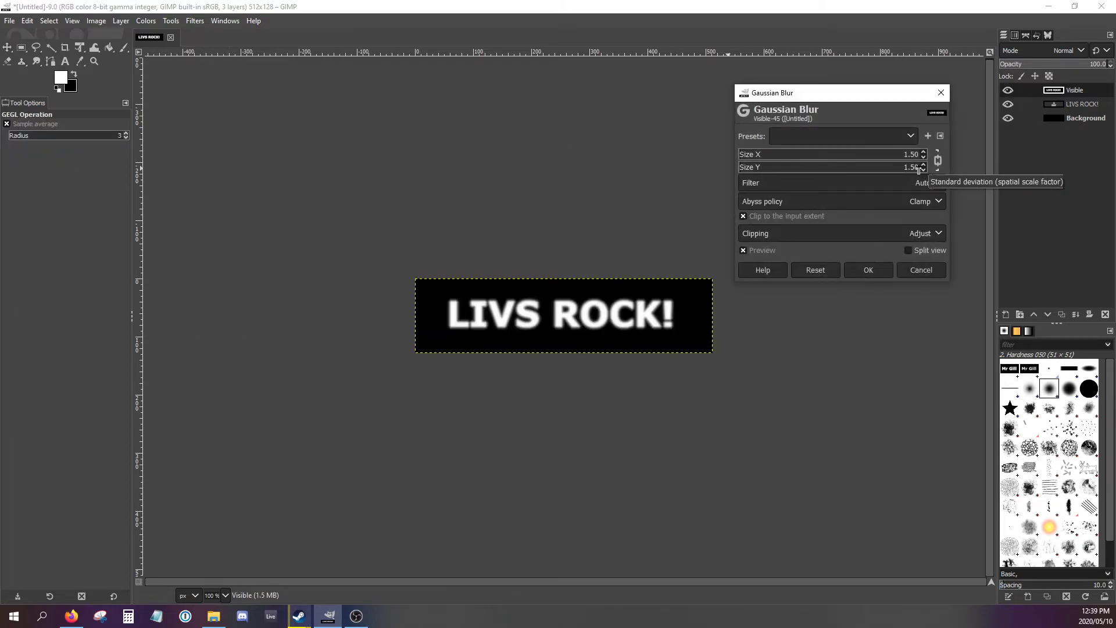
pyautogui.click(923, 151)
pyautogui.click(924, 151)
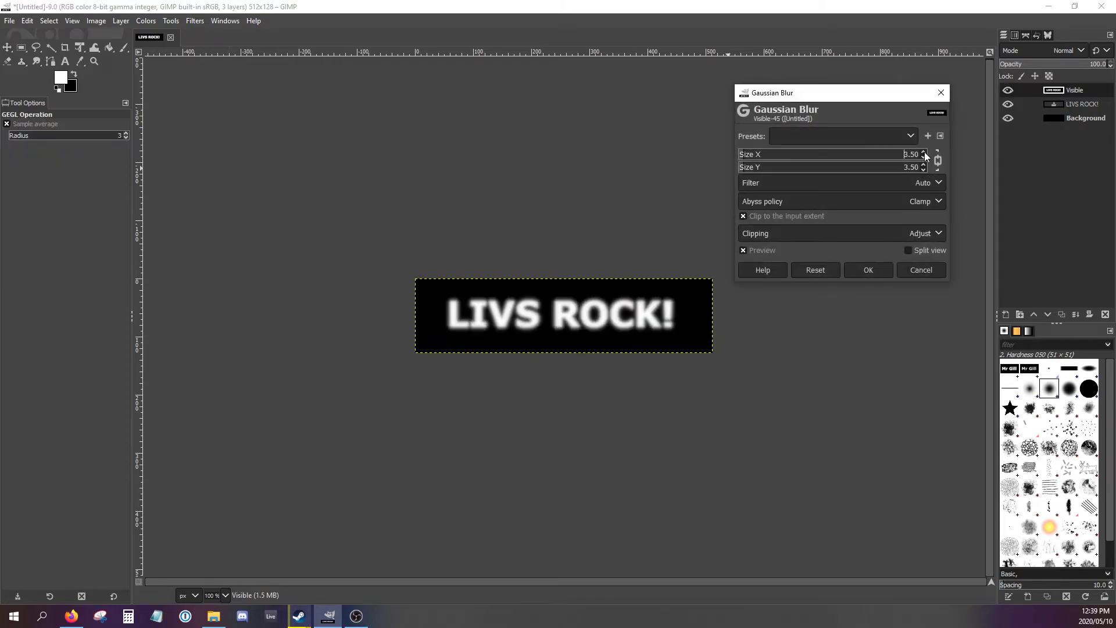
pyautogui.click(924, 152)
pyautogui.click(925, 152)
pyautogui.click(925, 152)
pyautogui.click(925, 152)
pyautogui.click(925, 158)
pyautogui.click(924, 157)
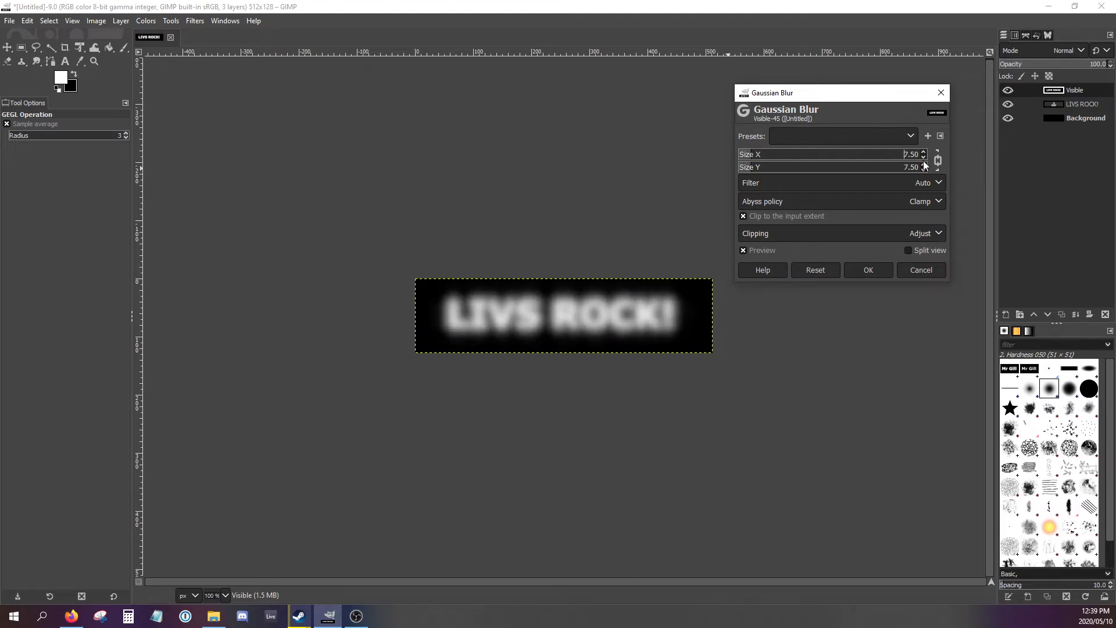
pyautogui.click(924, 158)
pyautogui.click(925, 158)
pyautogui.click(924, 157)
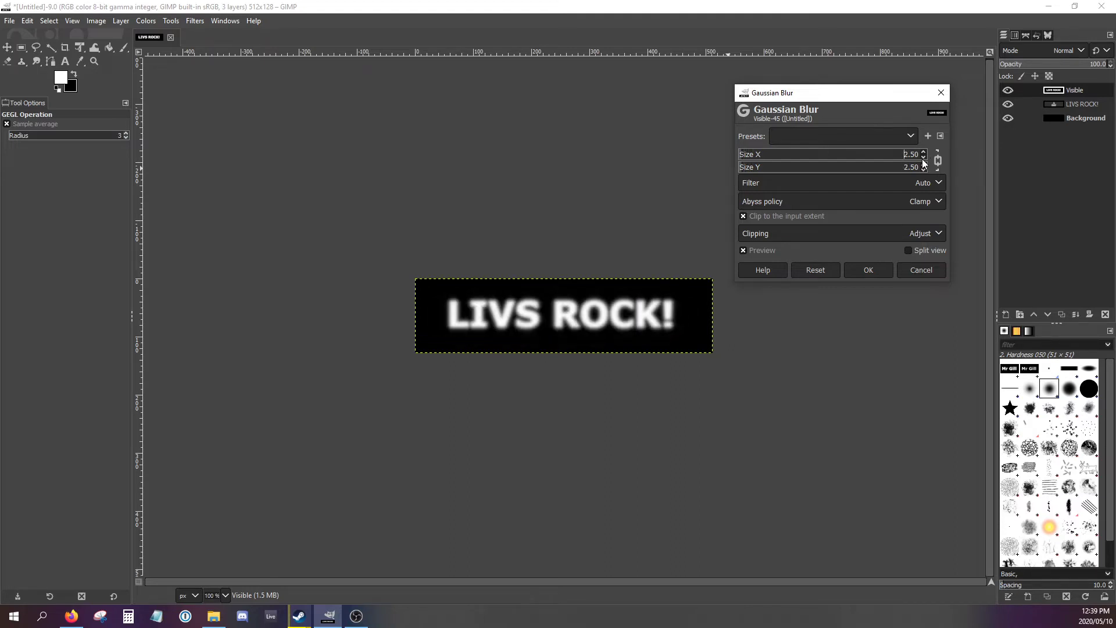
pyautogui.click(924, 158)
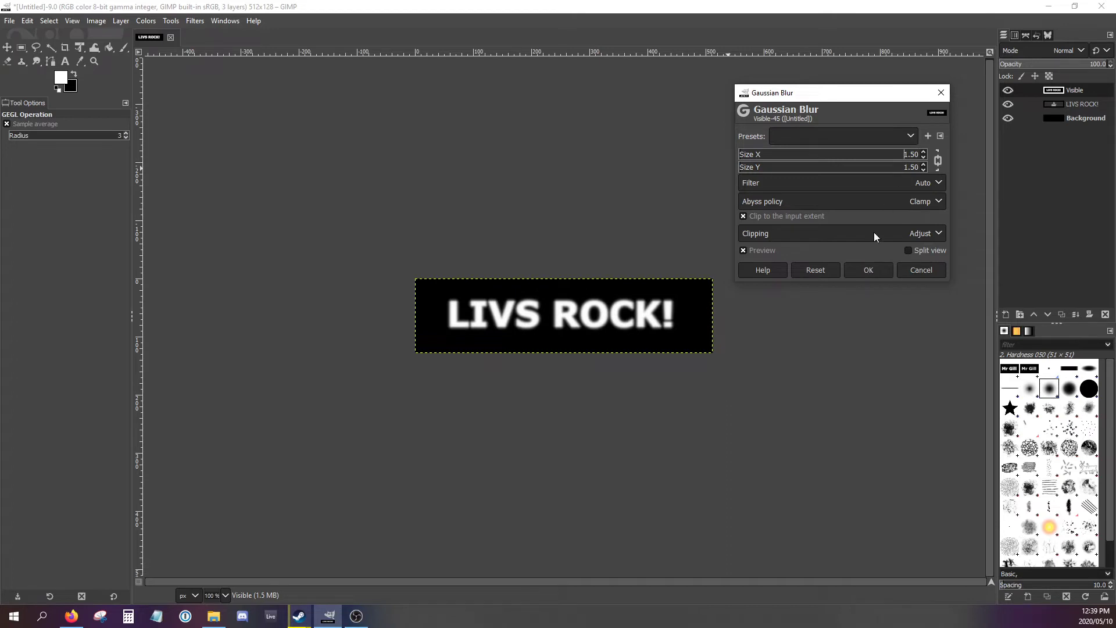
pyautogui.click(866, 270)
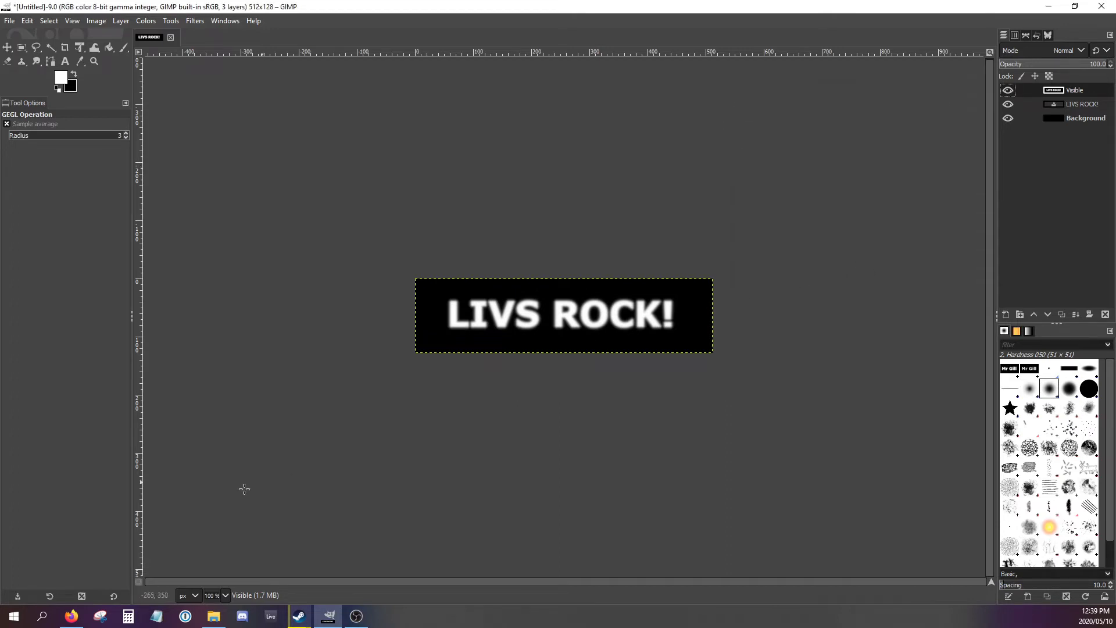
# - Check the tutorial's "Adding Some Color" section in the browser and add a 512 × 128 px transparent layer above the Visible layer in GIMP
pyautogui.click(71, 616)
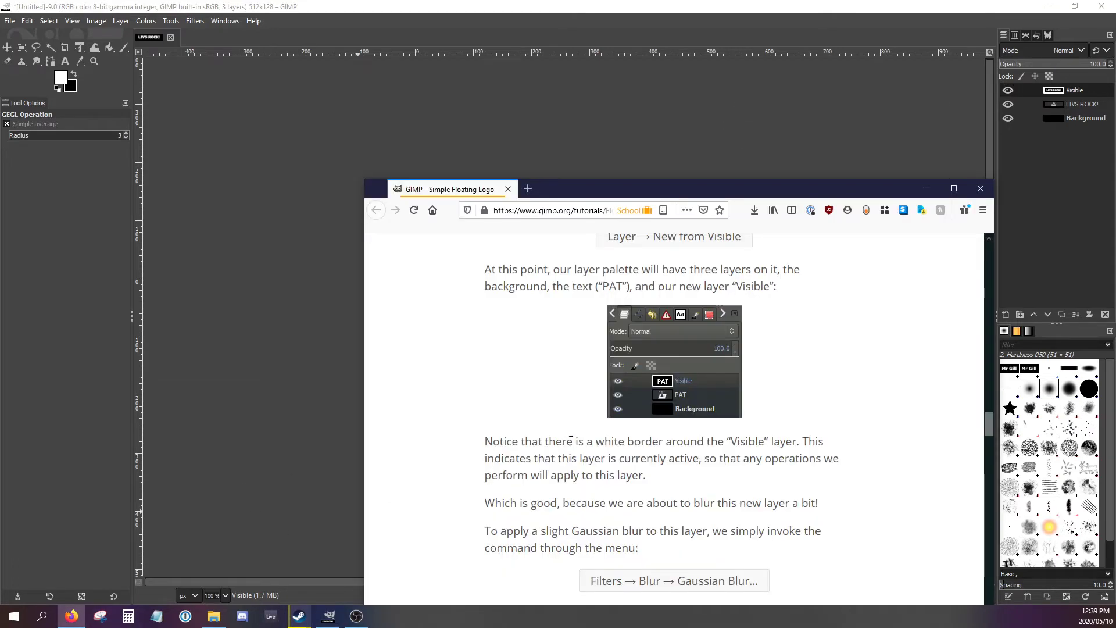
pyautogui.scroll(-15, 643, 417)
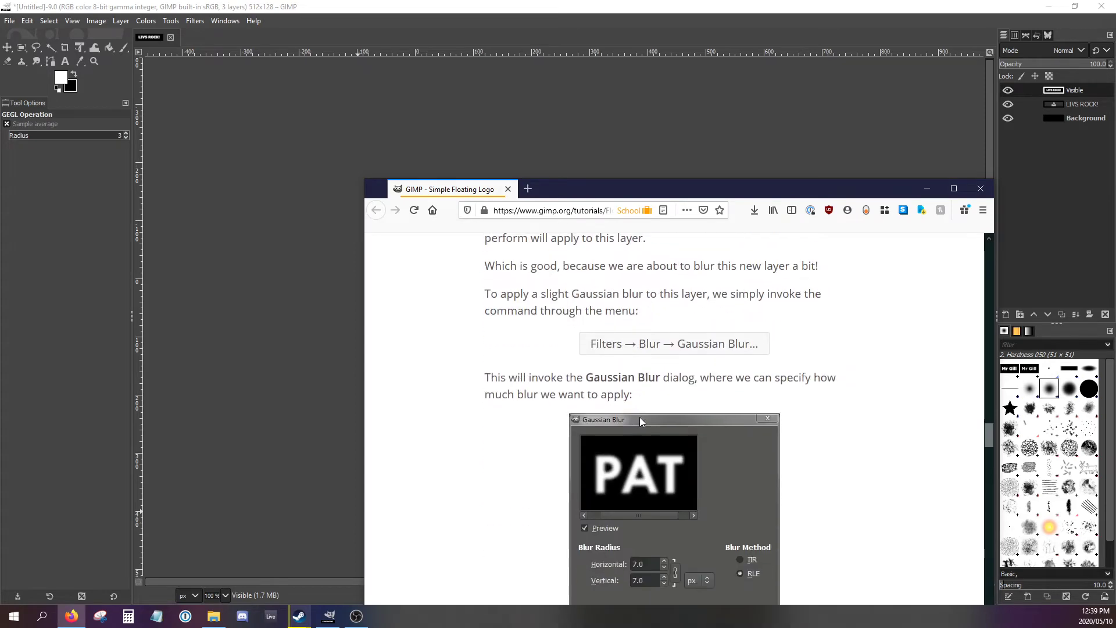
pyautogui.scroll(2, 642, 421)
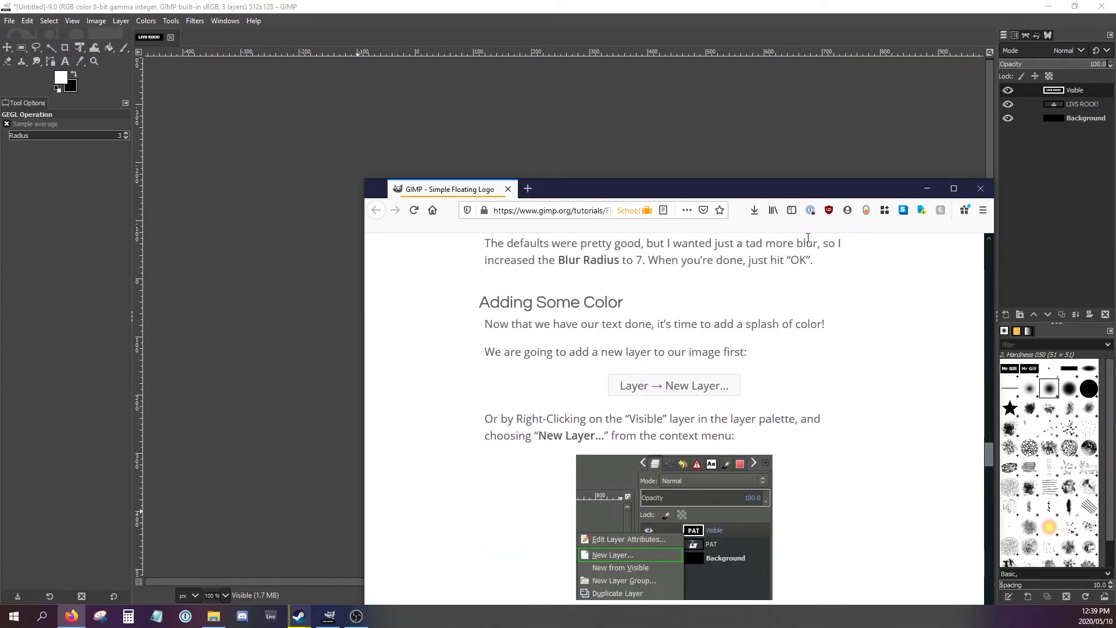
pyautogui.click(117, 22)
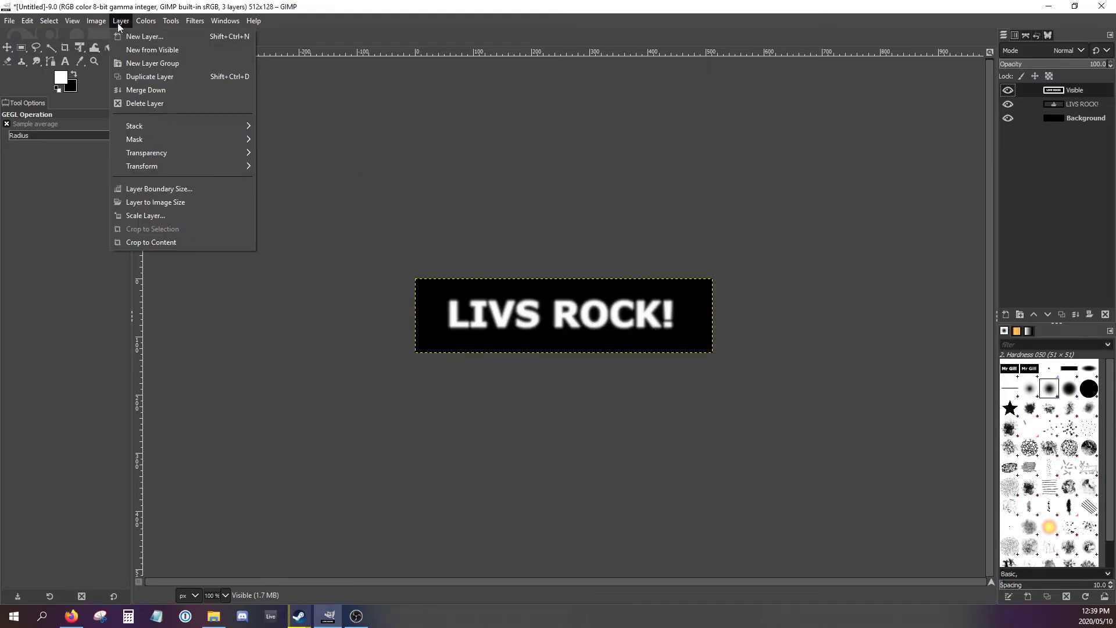
pyautogui.click(122, 33)
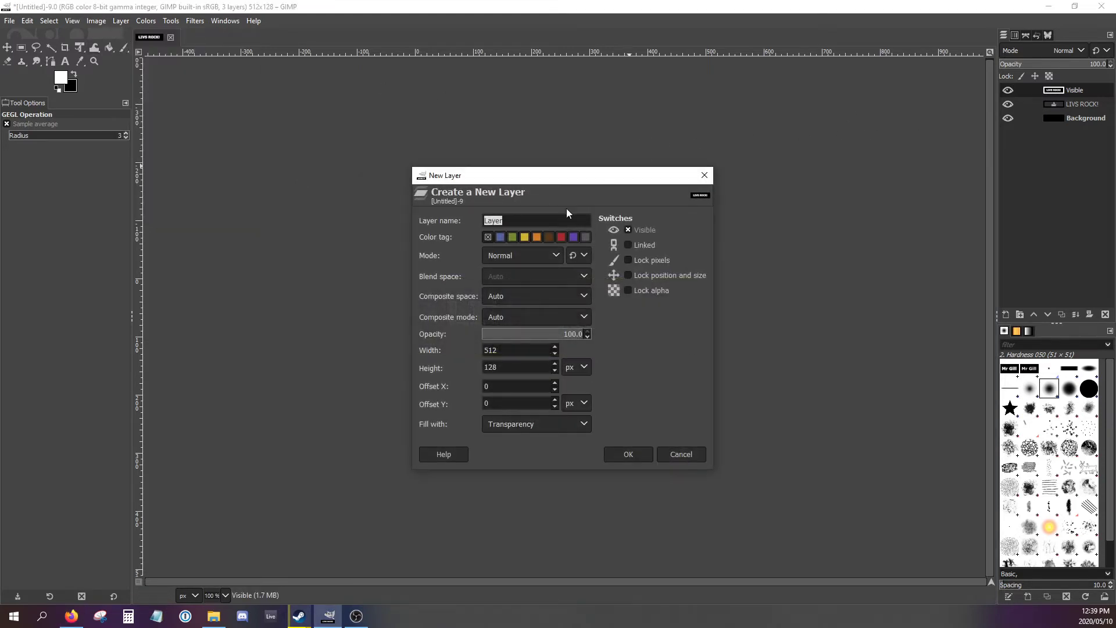
pyautogui.click(627, 452)
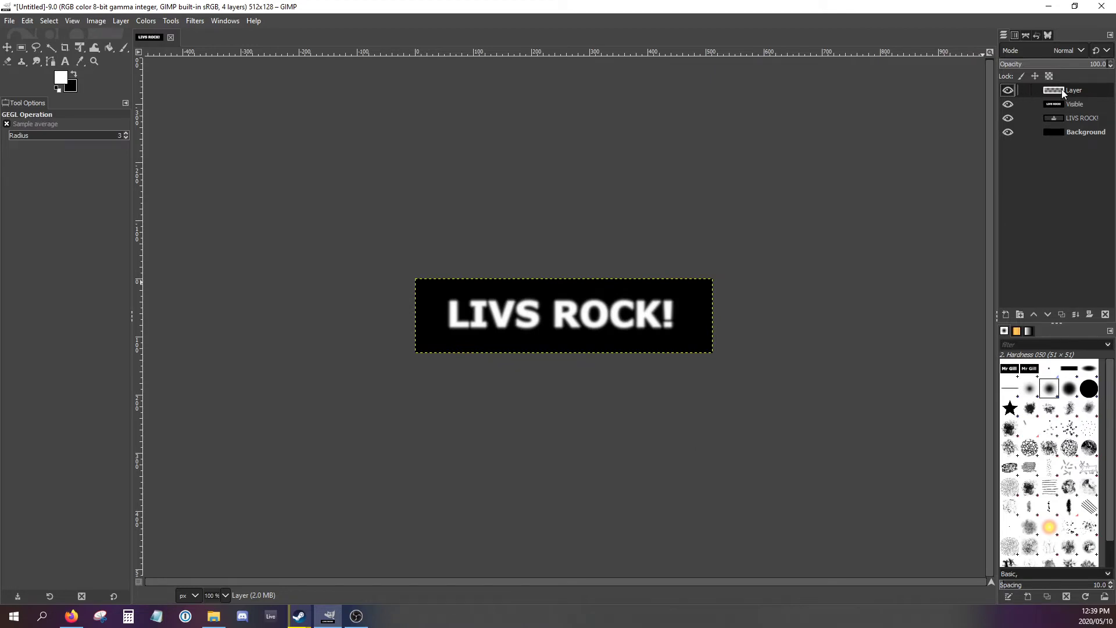
# - Hide the three layers beneath the new one to inspect its contents, and show them again
pyautogui.click(1011, 108)
pyautogui.click(1010, 120)
pyautogui.click(1009, 133)
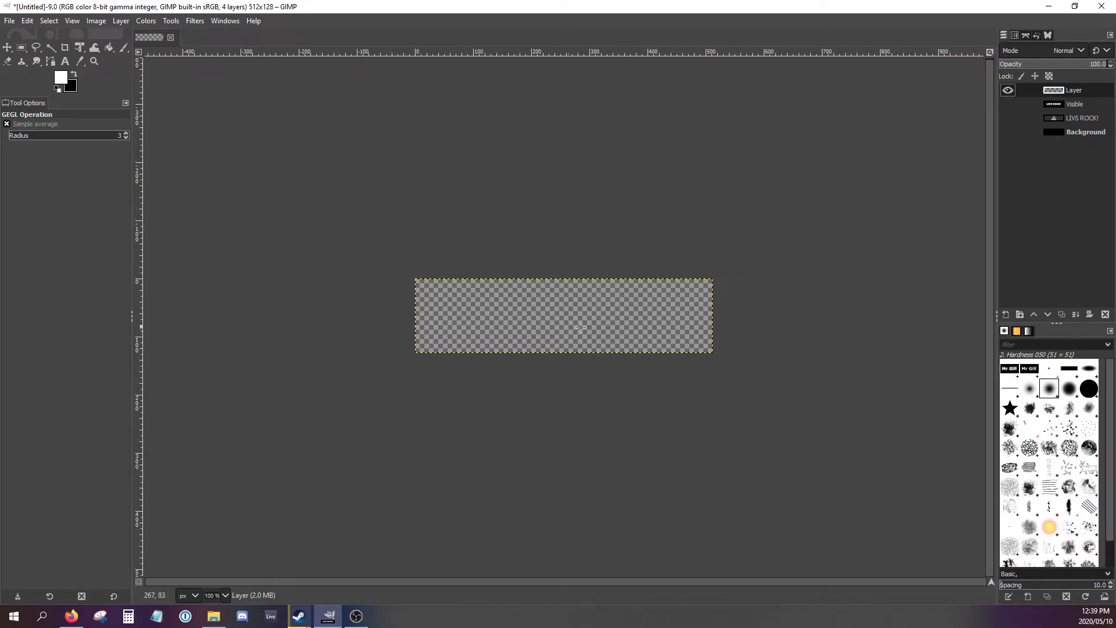
pyautogui.click(1009, 105)
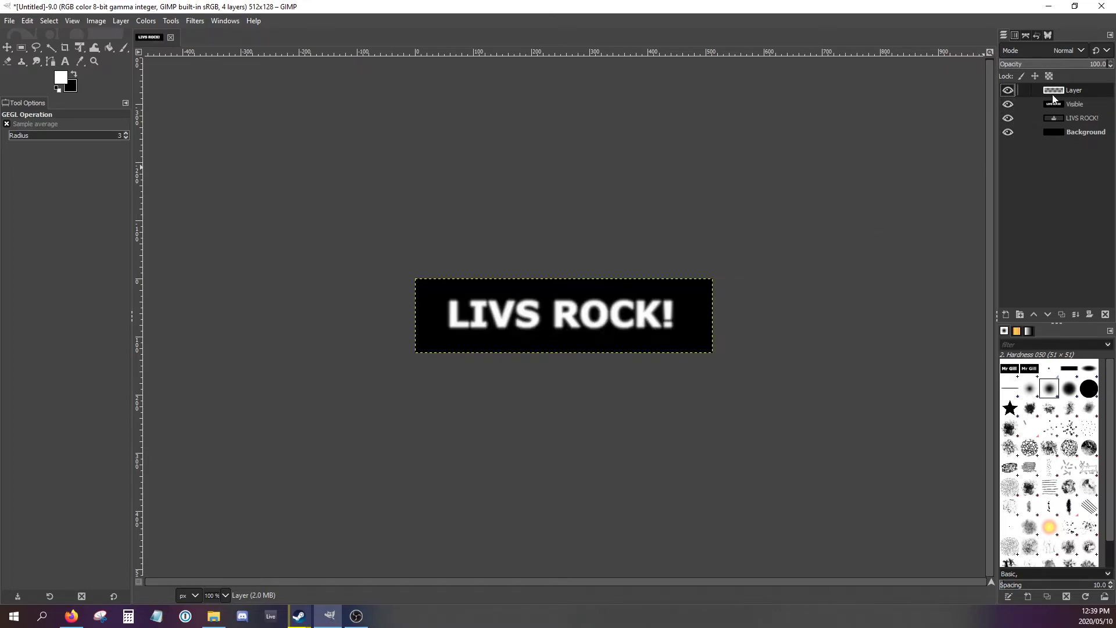
# - Switch to the browser tutorial and read how to fill the new layer with colour using the Plasma filter
pyautogui.click(72, 616)
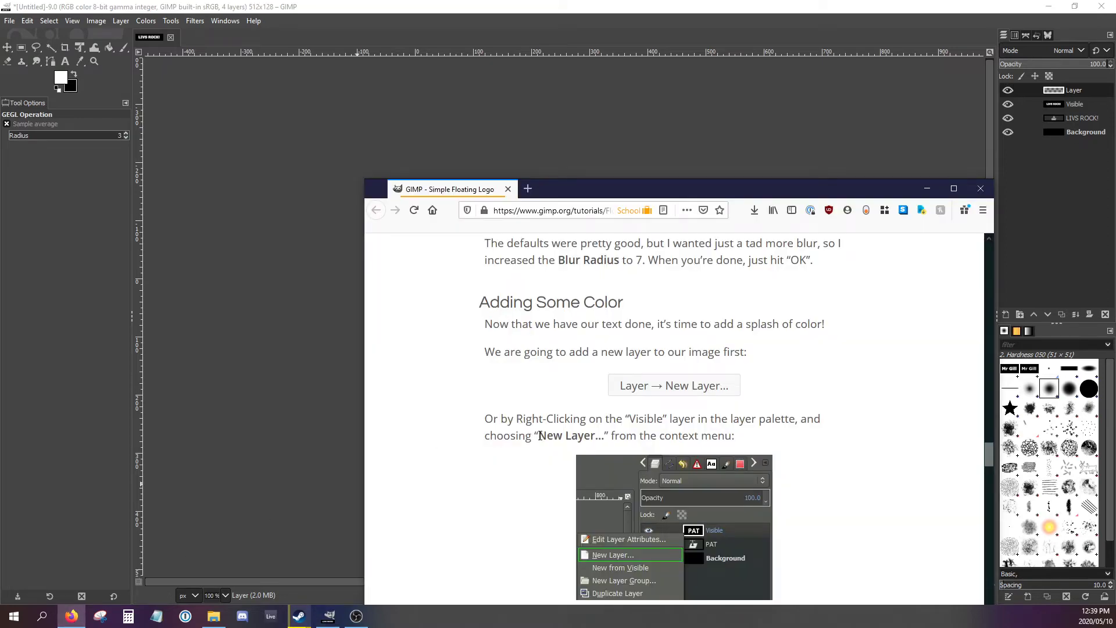
pyautogui.scroll(-3, 742, 441)
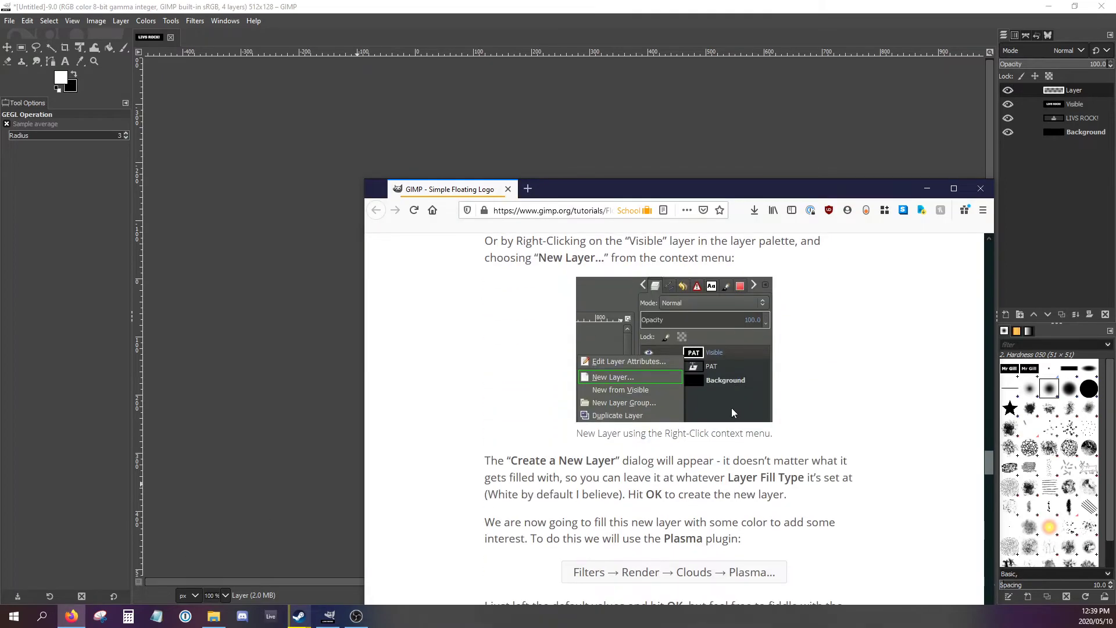
pyautogui.scroll(-3, 723, 405)
pyautogui.scroll(-1, 580, 384)
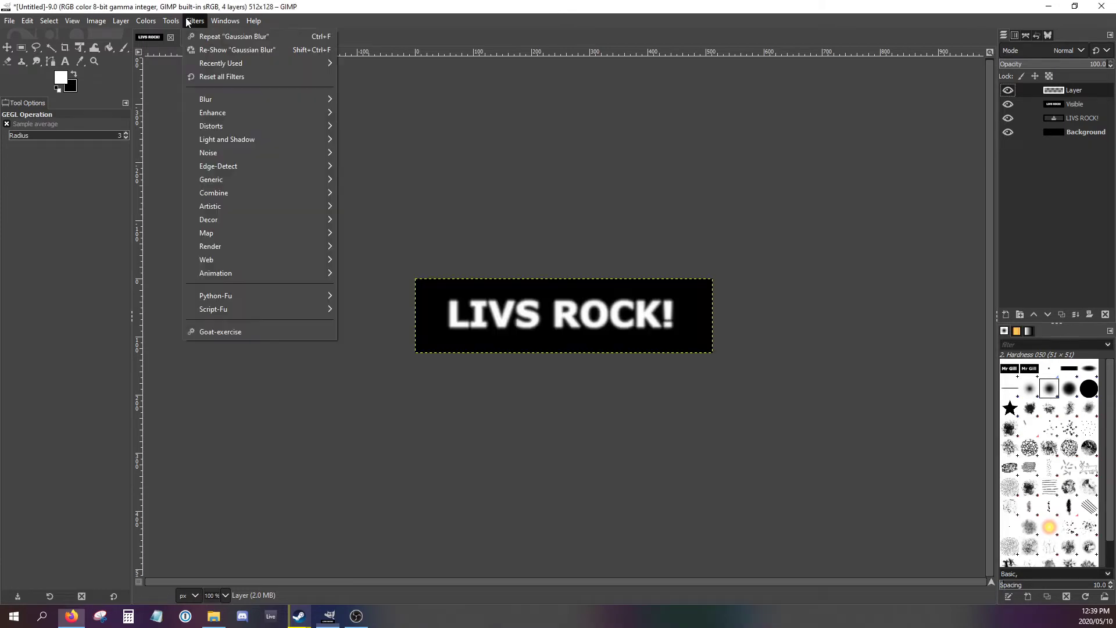
# - Fill the new transparent layer with the Plasma filter, using random seed 4
pyautogui.click(195, 20)
pyautogui.moveTo(246, 244)
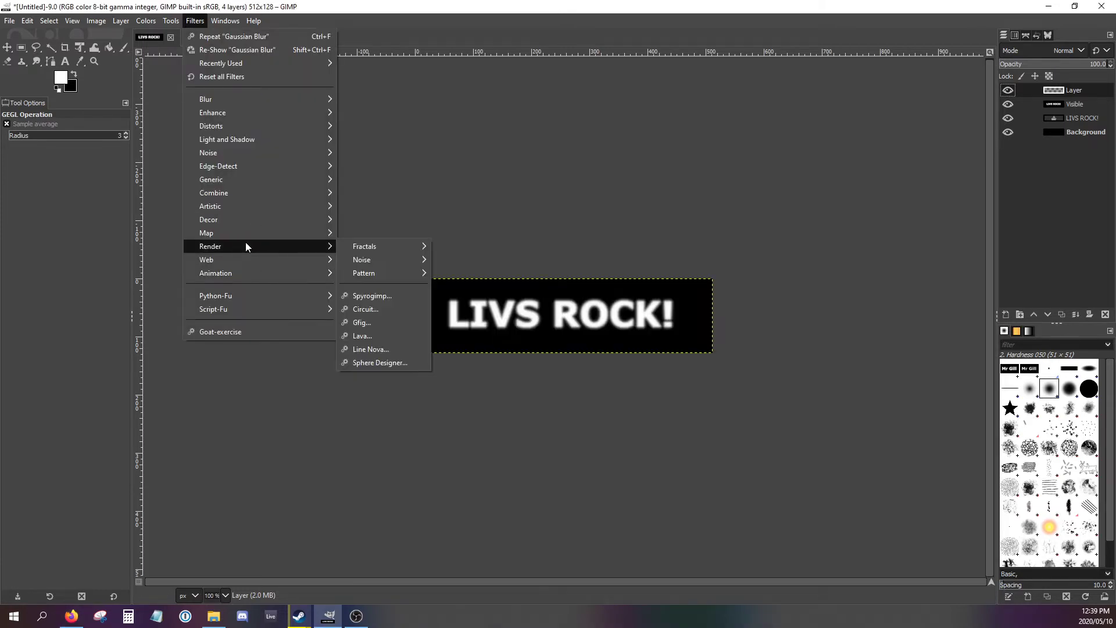
pyautogui.moveTo(381, 260)
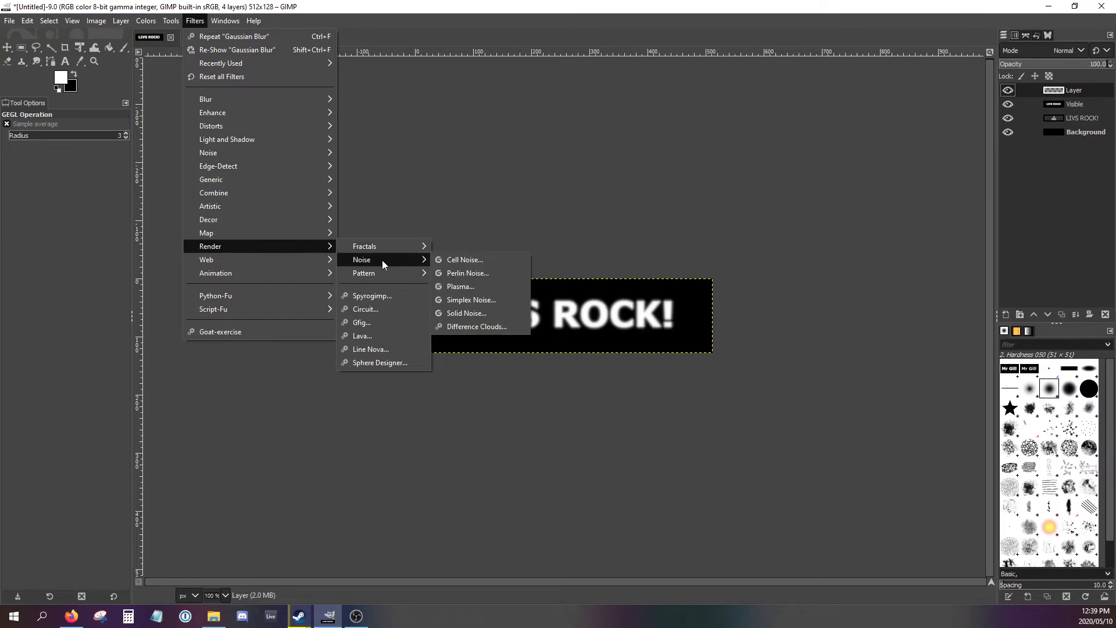
pyautogui.click(463, 288)
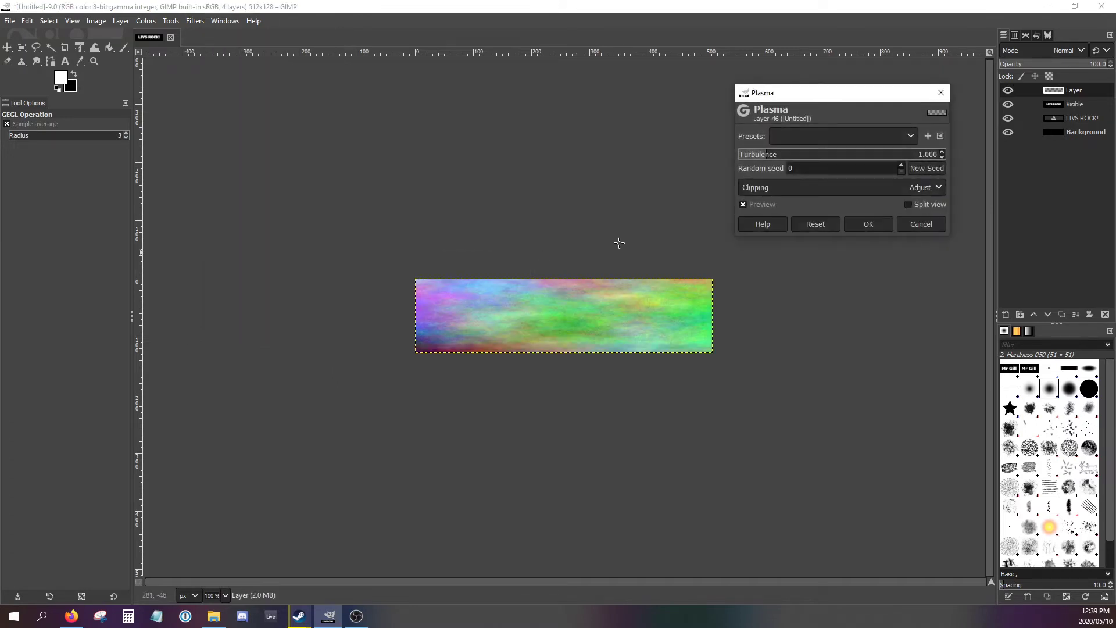
pyautogui.click(902, 167)
pyautogui.click(901, 166)
pyautogui.click(901, 166)
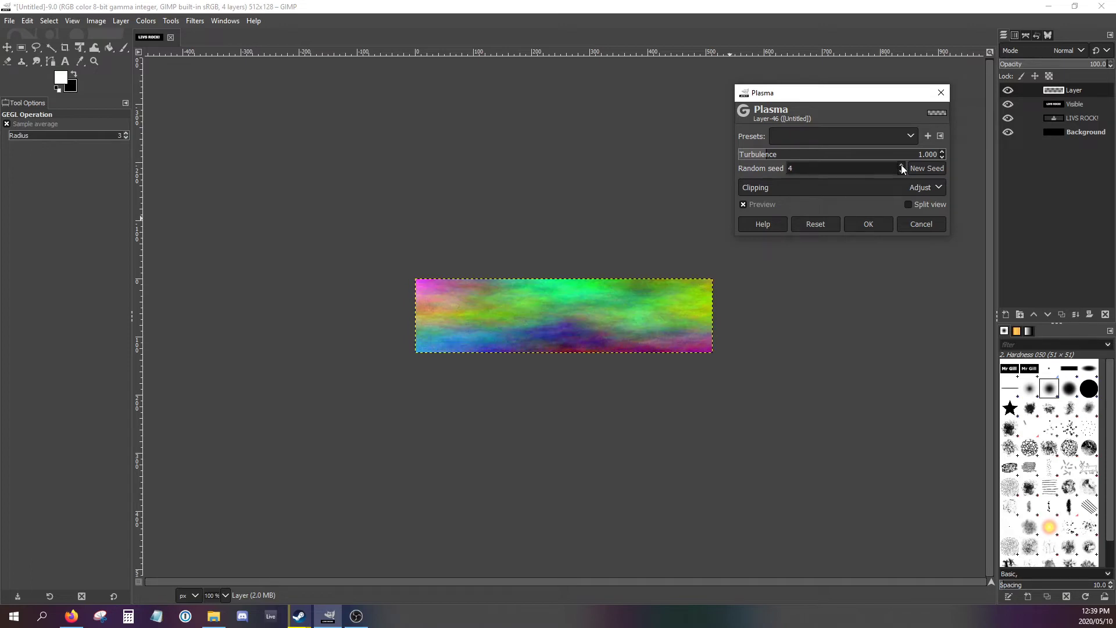
pyautogui.click(901, 167)
pyautogui.moveTo(774, 156)
pyautogui.mouseDown()
pyautogui.moveTo(856, 155)
pyautogui.moveTo(771, 157)
pyautogui.mouseUp()
pyautogui.click(866, 228)
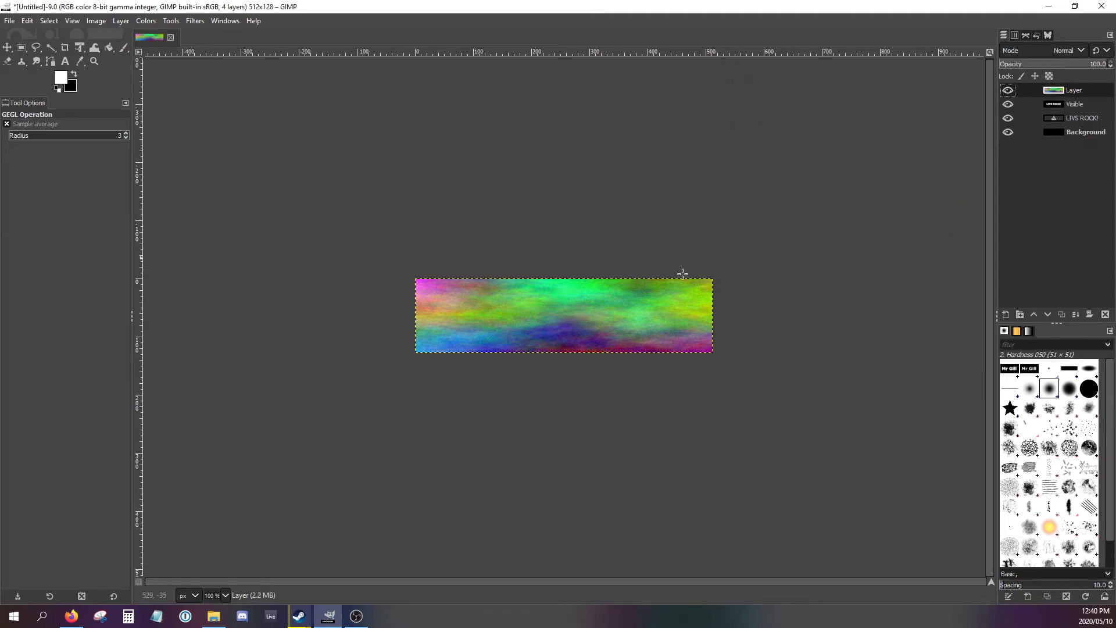
# - Switch to the browser tutorial, read the start of its "Bump Mapping" section, and return to GIMP
pyautogui.click(71, 616)
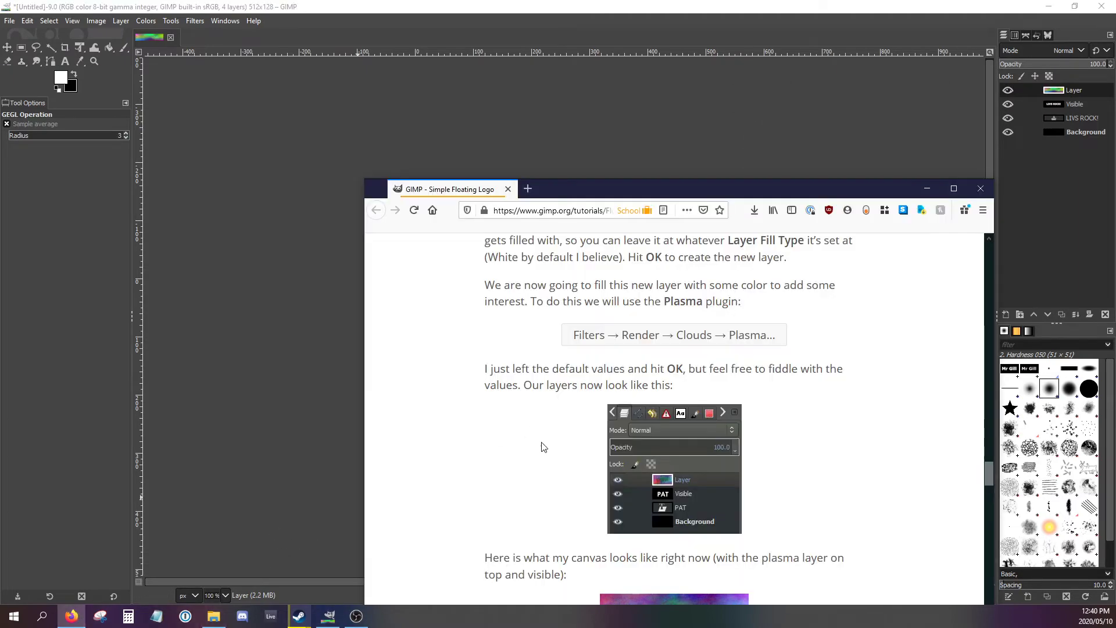
pyautogui.scroll(-5, 568, 451)
pyautogui.scroll(-2, 552, 449)
pyautogui.scroll(2, 552, 449)
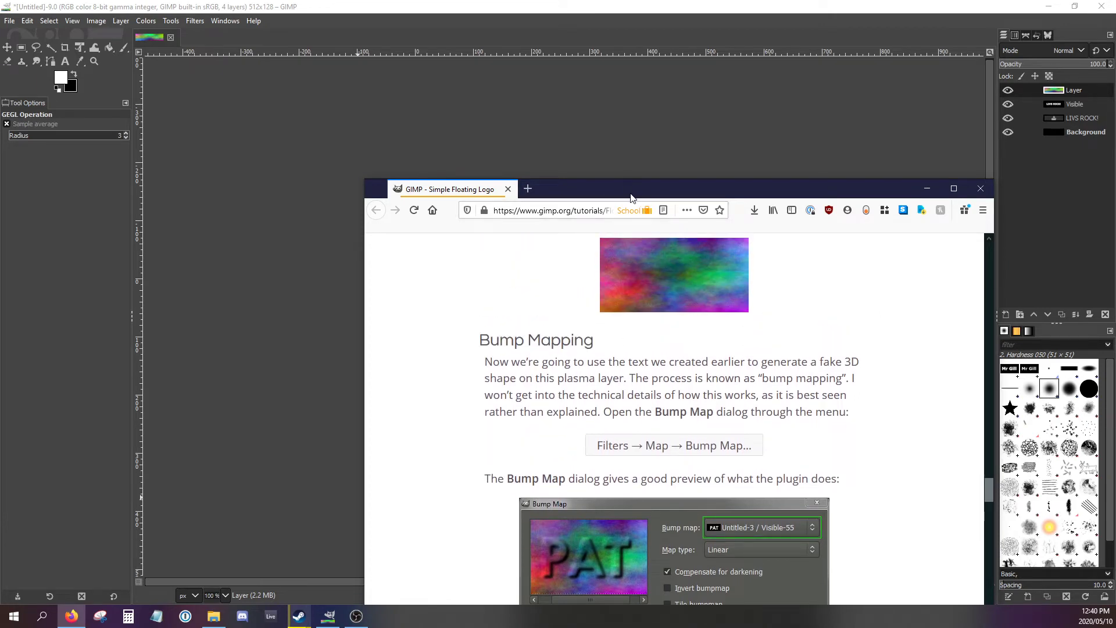
pyautogui.click(641, 41)
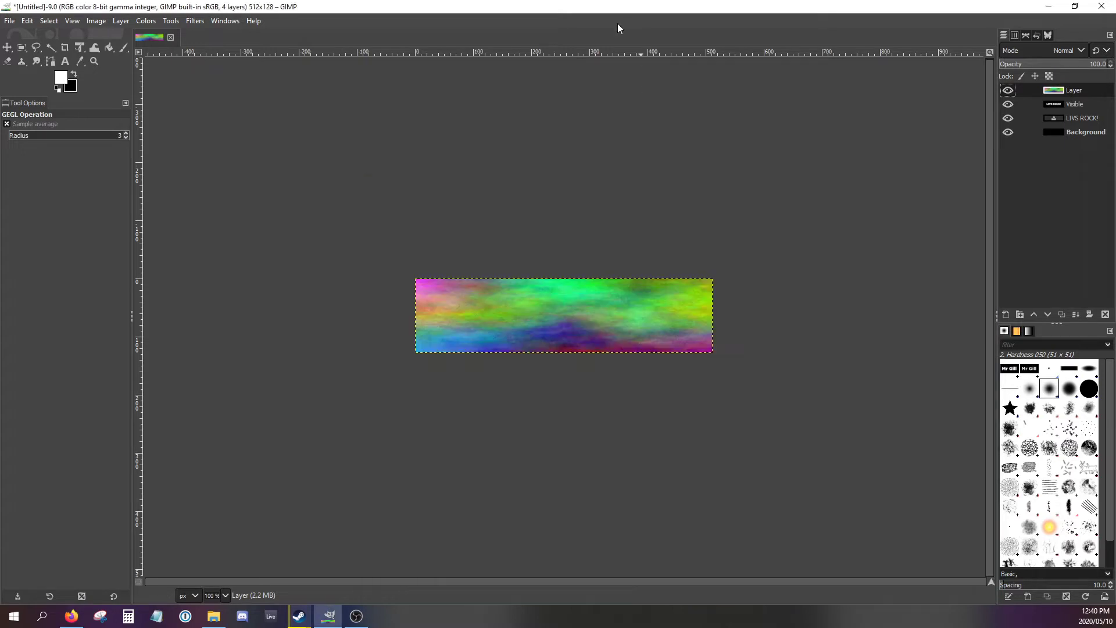
pyautogui.click(72, 616)
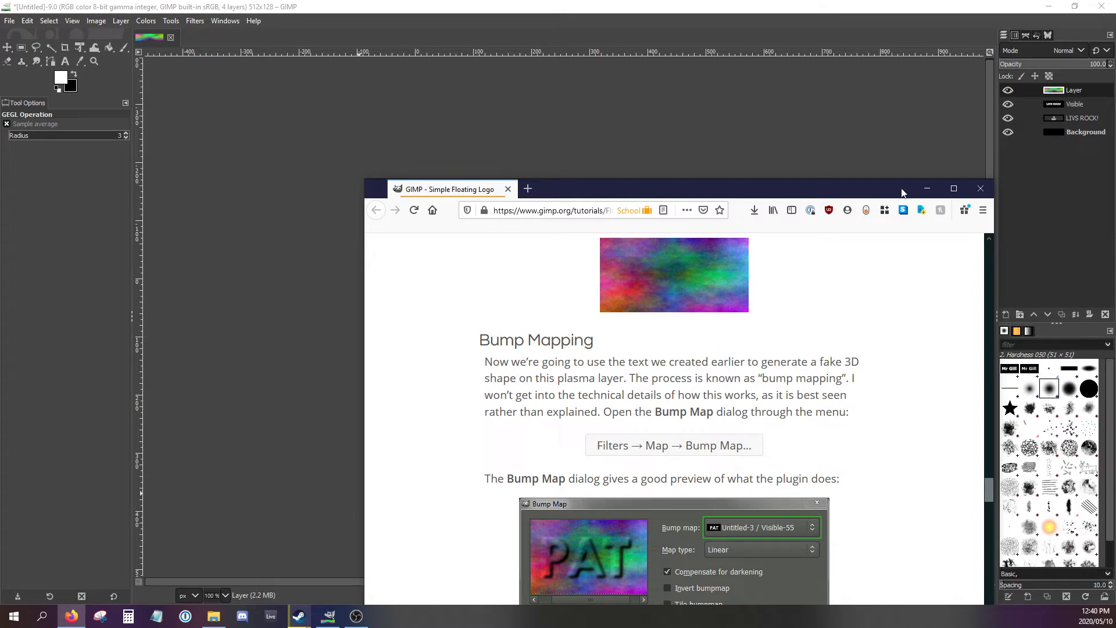
pyautogui.click(927, 189)
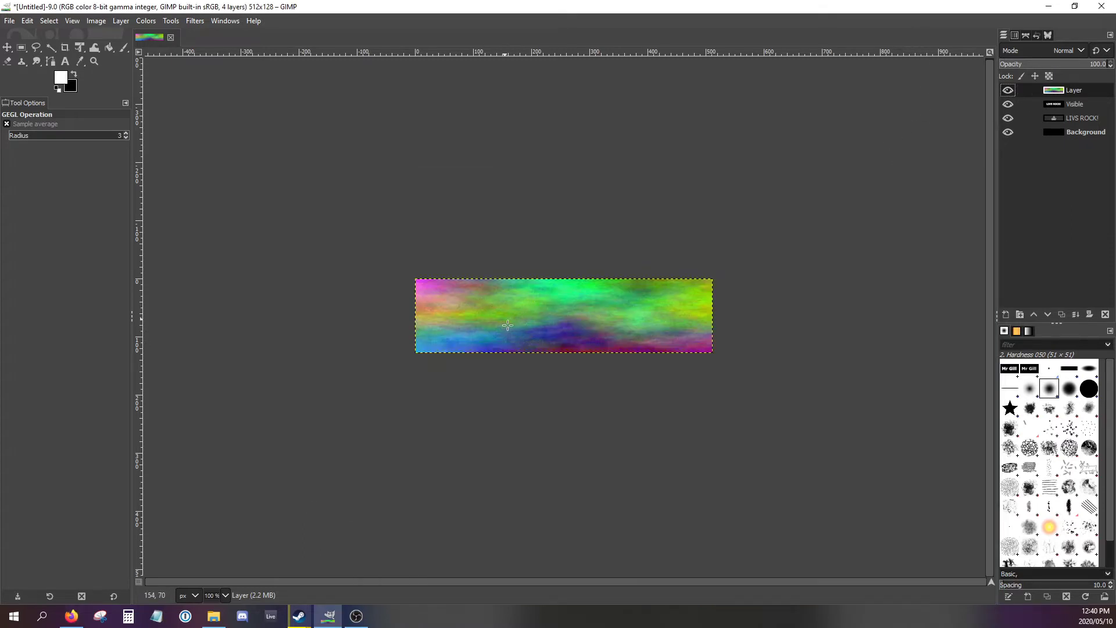
# - Start a Bump Map on the plasma layer, check the tutorial's example settings in the browser, and choose the Visible layer as Aux Input
pyautogui.click(194, 27)
pyautogui.moveTo(206, 103)
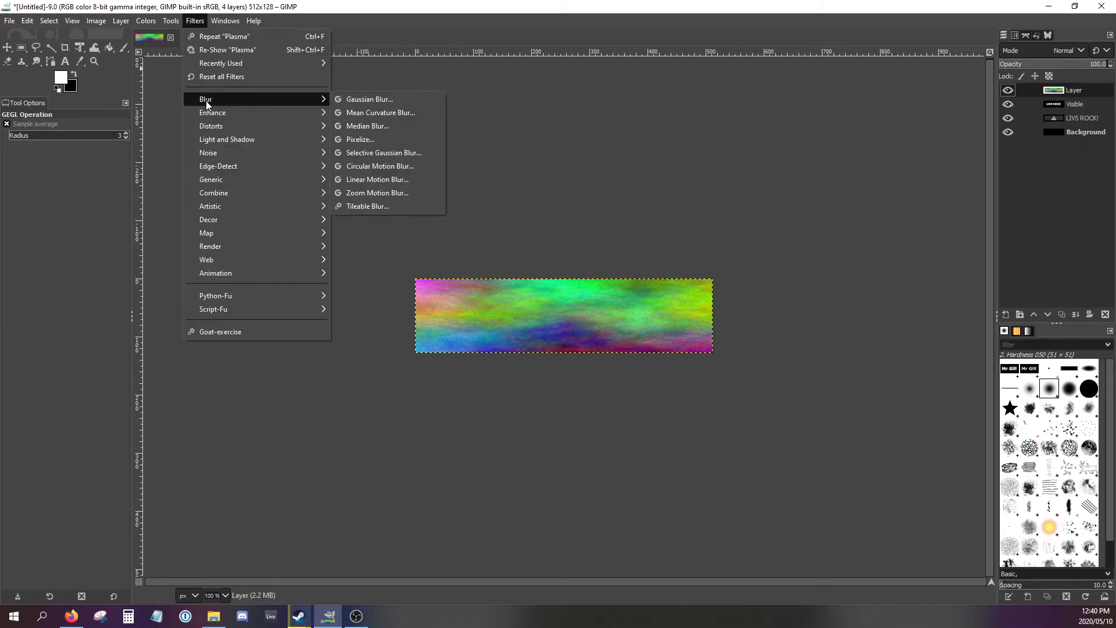
pyautogui.moveTo(319, 233)
pyautogui.click(355, 235)
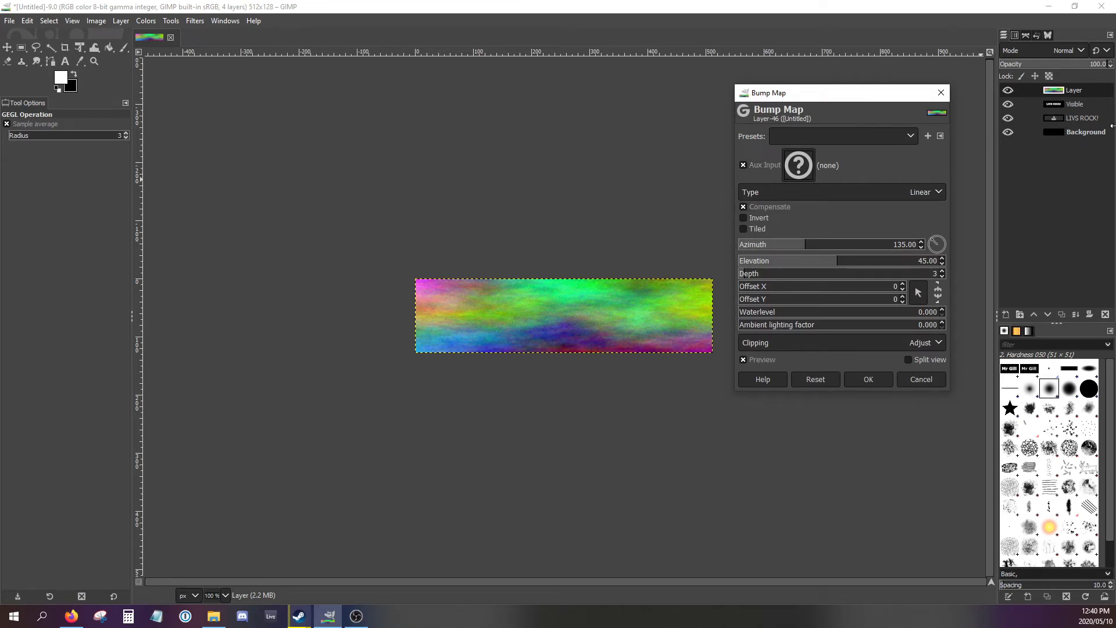
pyautogui.click(71, 616)
pyautogui.scroll(-4, 569, 486)
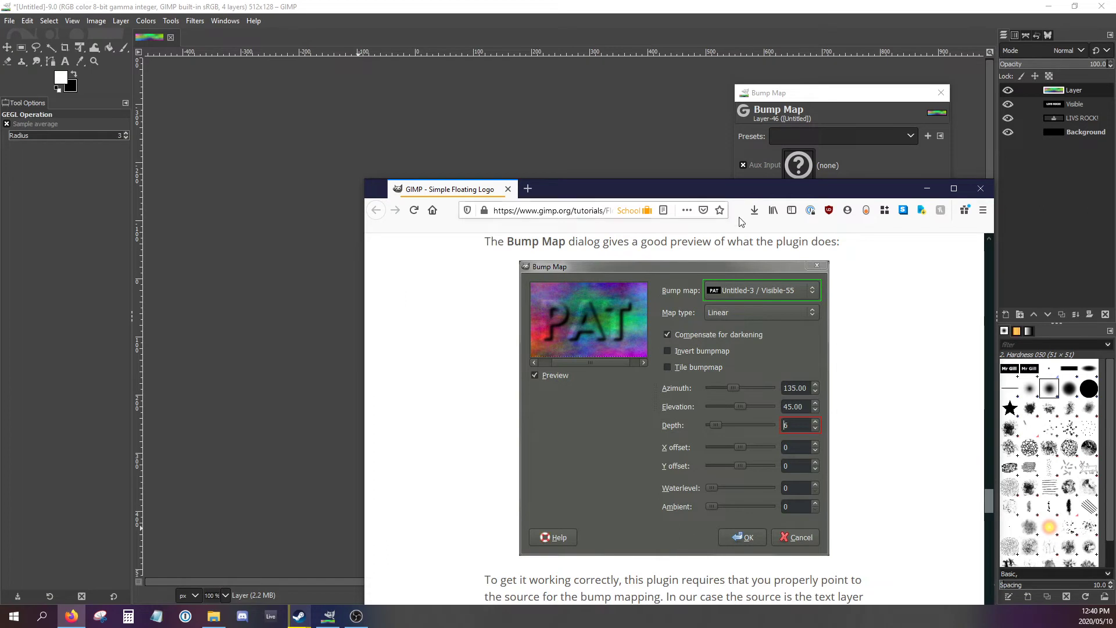
pyautogui.click(780, 101)
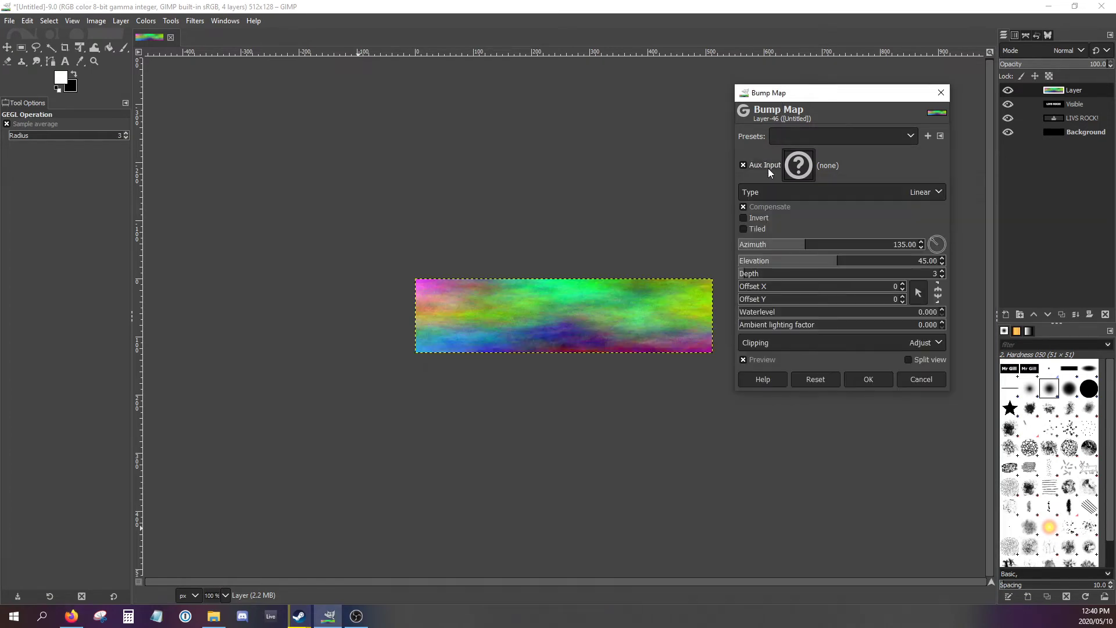
pyautogui.click(798, 166)
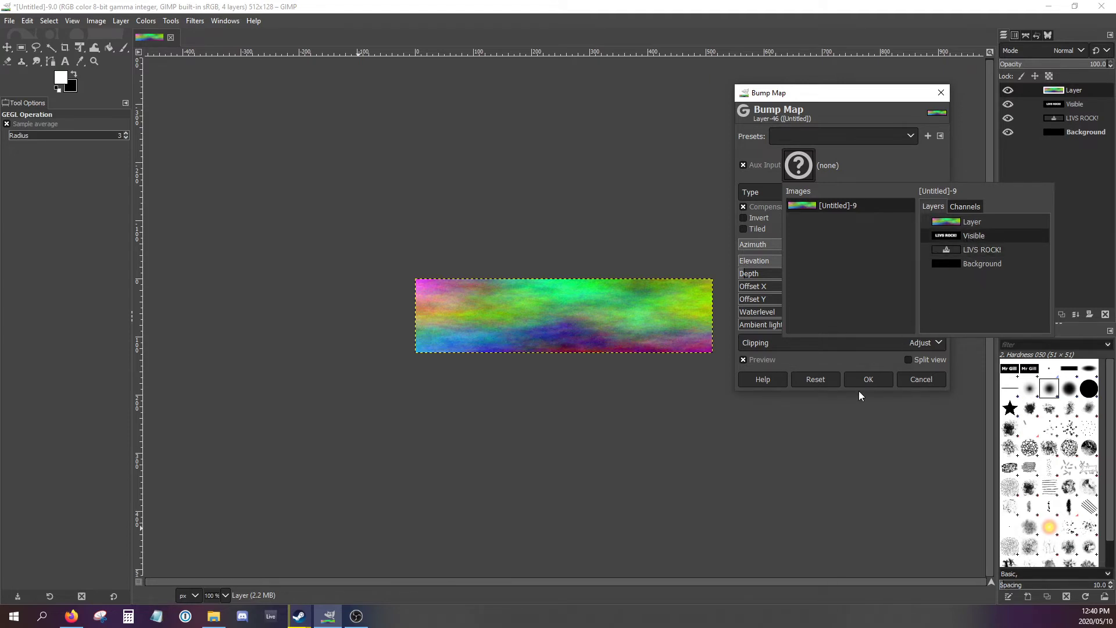
pyautogui.click(960, 236)
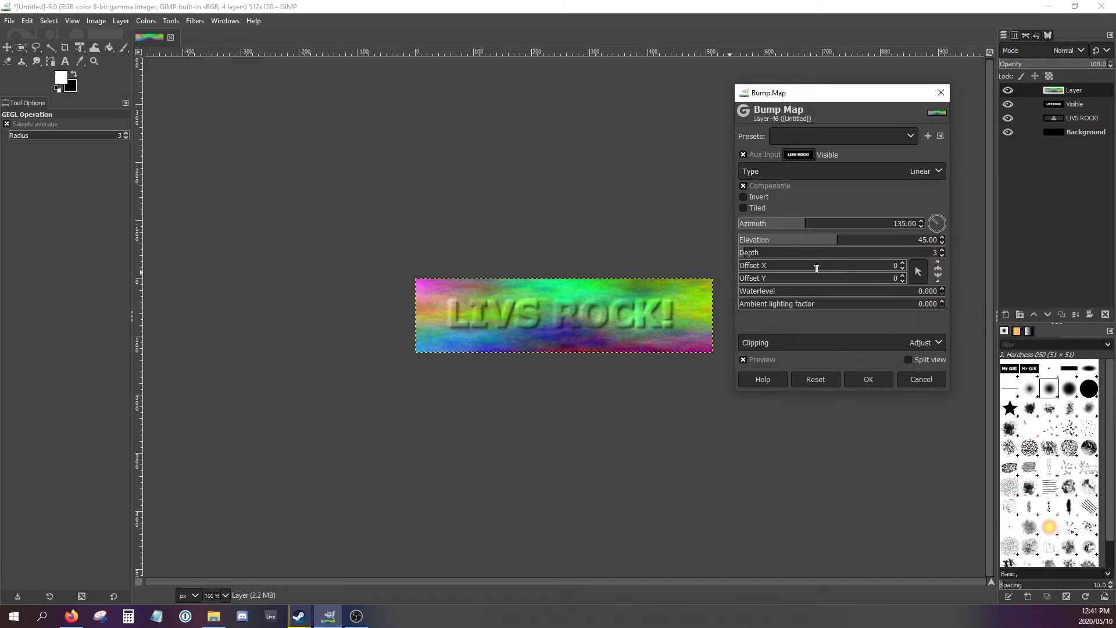
# - Set the Bump Map depth to 8 and apply the filter to the plasma layer
pyautogui.click(942, 250)
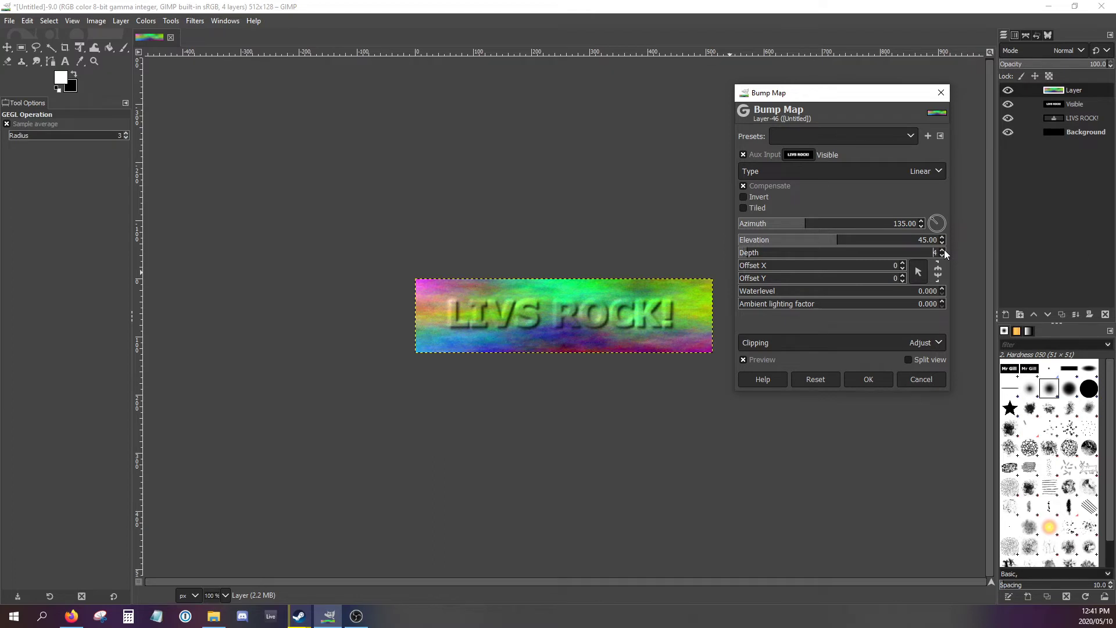
pyautogui.click(942, 250)
pyautogui.click(942, 250)
pyautogui.click(942, 250)
pyautogui.click(942, 250)
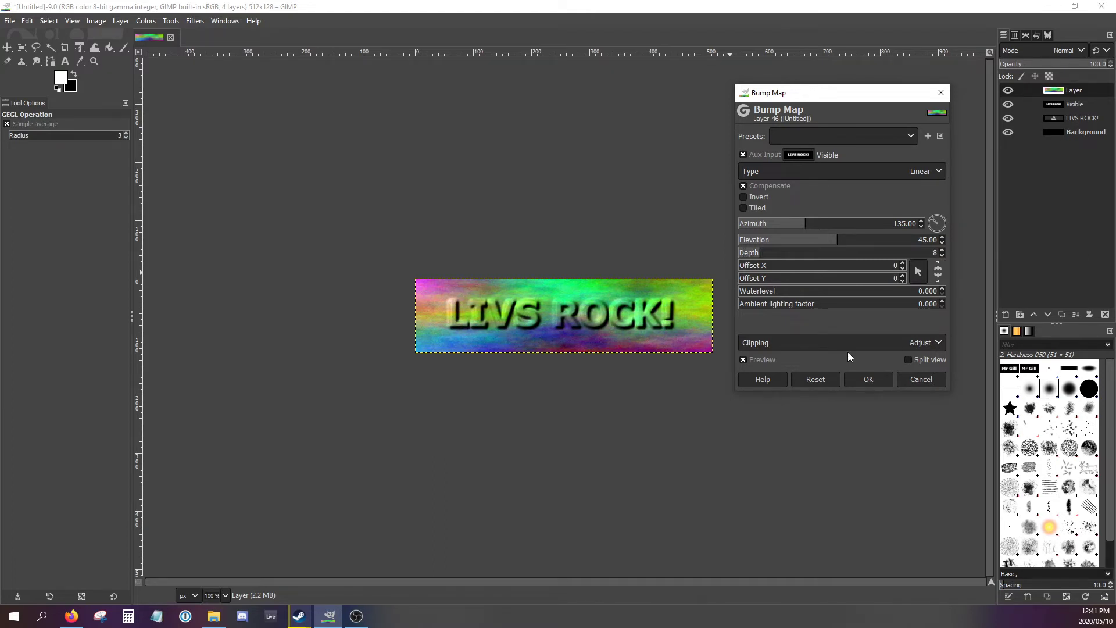
pyautogui.click(852, 382)
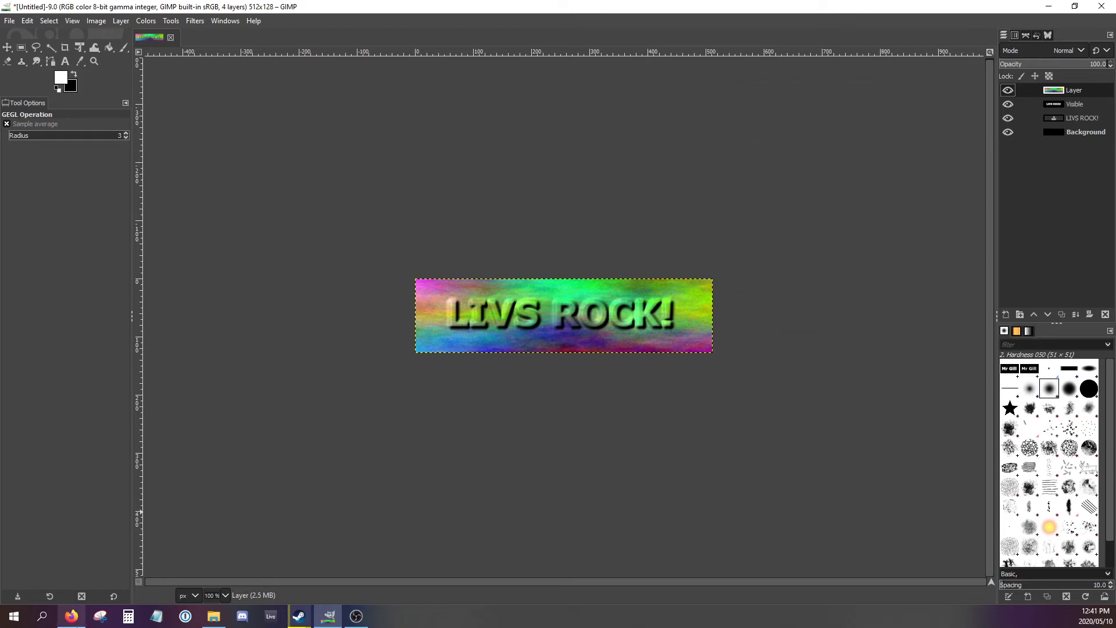
# - Check the tutorial's "Apply a Layer Mask" section in the browser and add a White (full opacity) mask to the plasma layer in GIMP
pyautogui.click(71, 617)
pyautogui.scroll(-4, 575, 475)
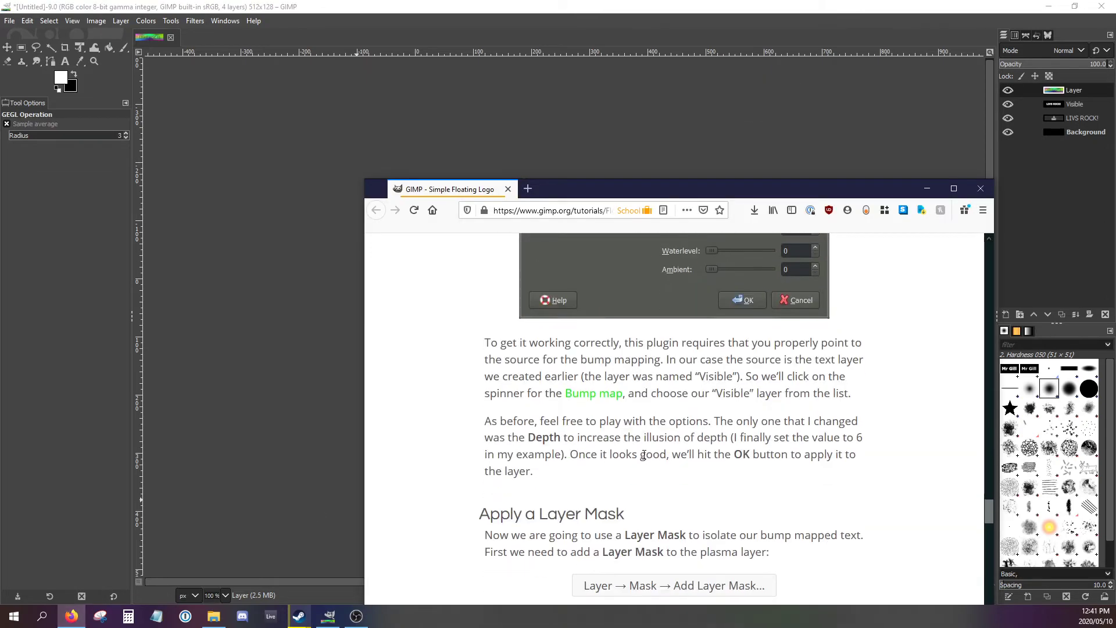
pyautogui.scroll(-3, 651, 455)
pyautogui.scroll(-1, 651, 458)
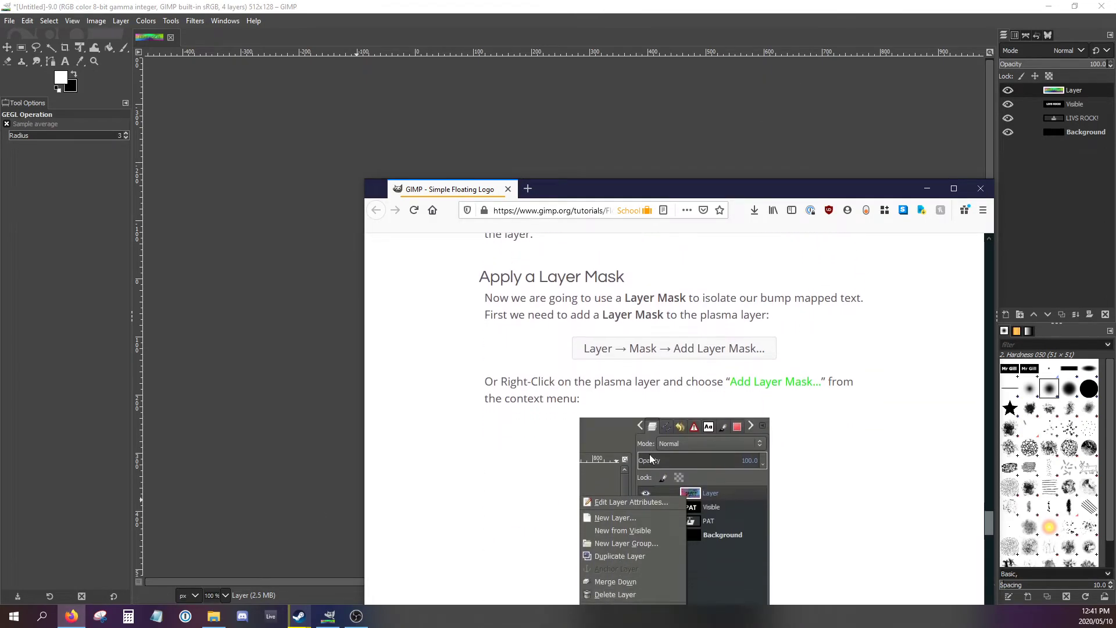
pyautogui.click(654, 22)
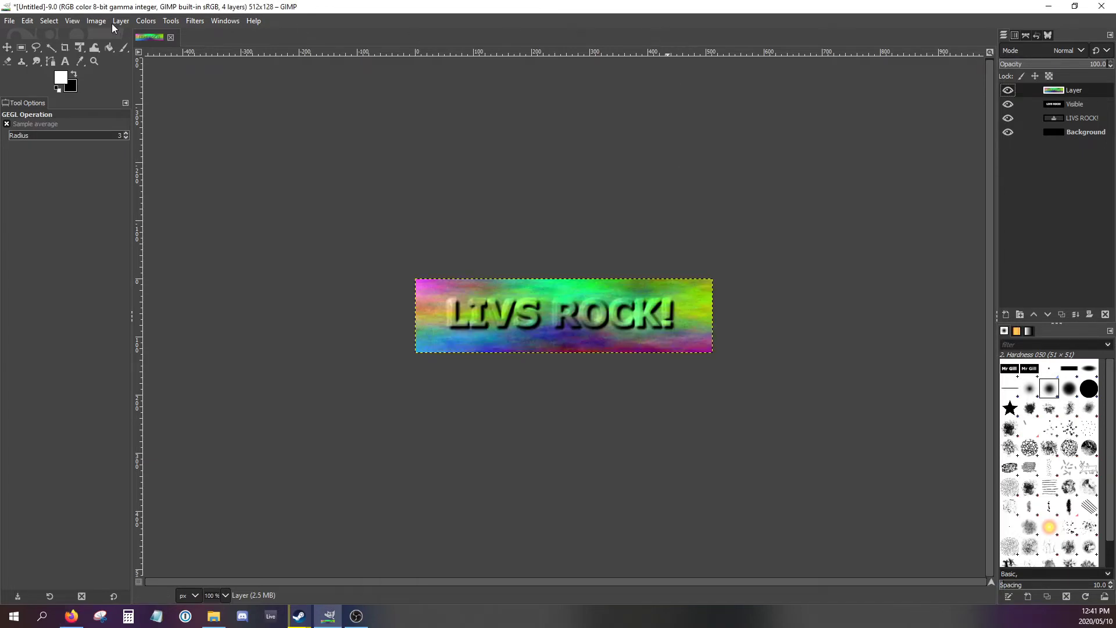
pyautogui.rightClick(1067, 89)
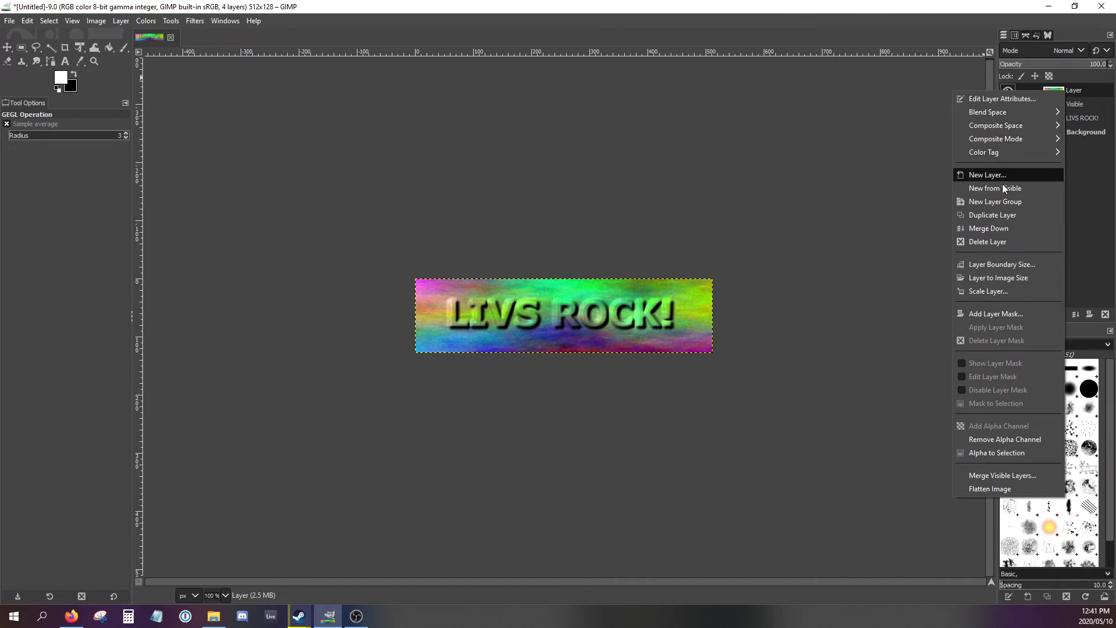
pyautogui.click(995, 313)
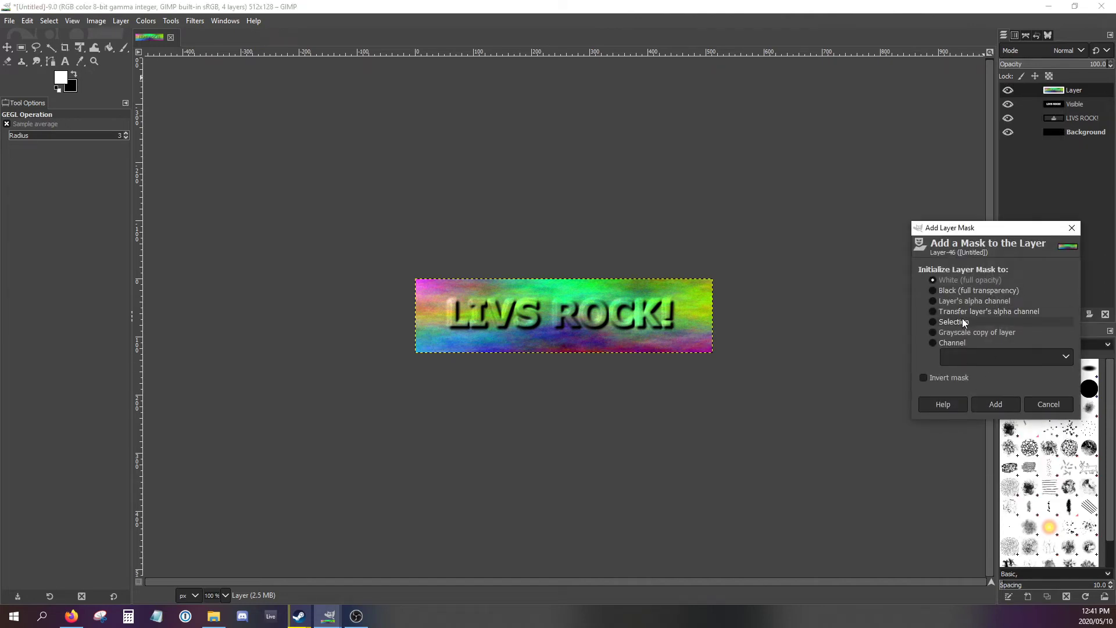
pyautogui.click(990, 401)
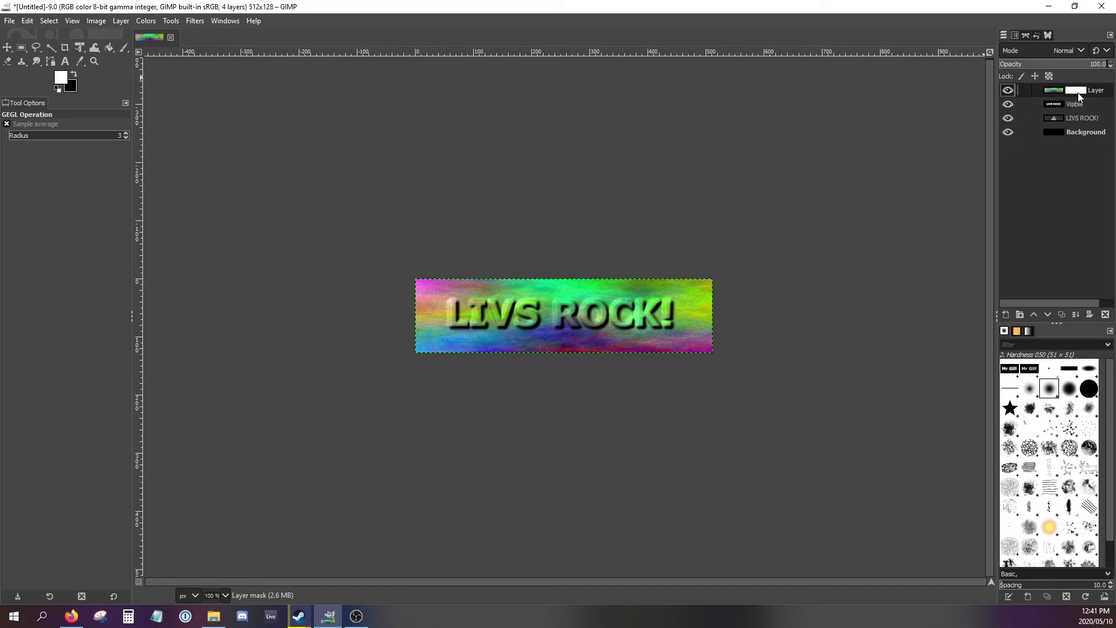
# - Read the tutorial's explanation of active layers and masks, and compare the selection borders on the plasma layer and its mask in GIMP
pyautogui.click(1055, 94)
pyautogui.click(1070, 95)
pyautogui.click(71, 616)
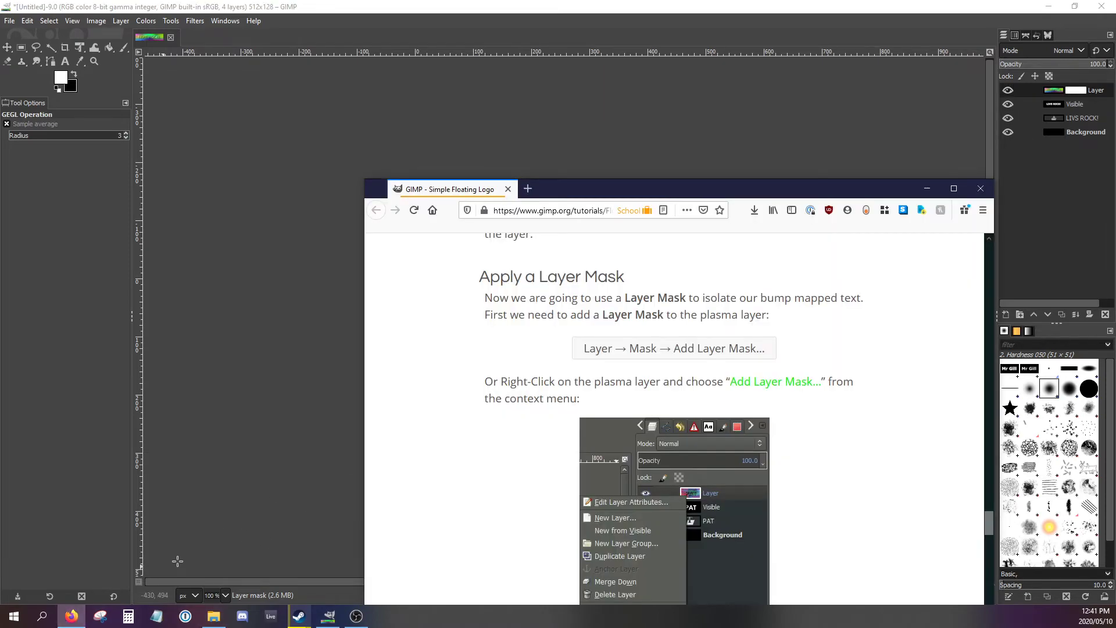
pyautogui.scroll(-3, 567, 503)
pyautogui.scroll(-5, 567, 503)
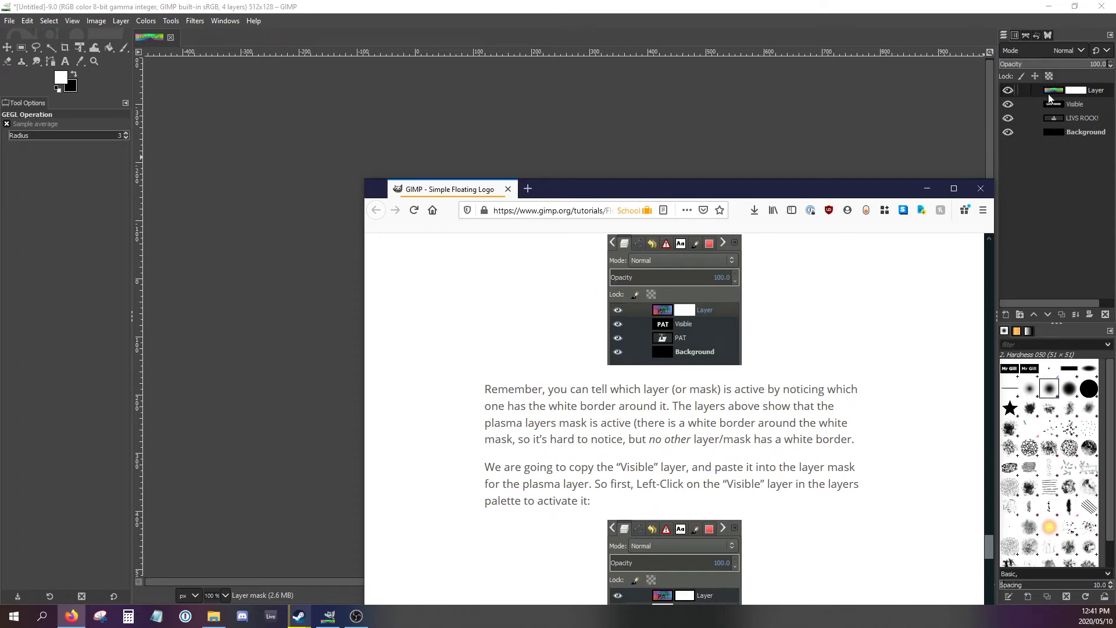
pyautogui.click(1050, 97)
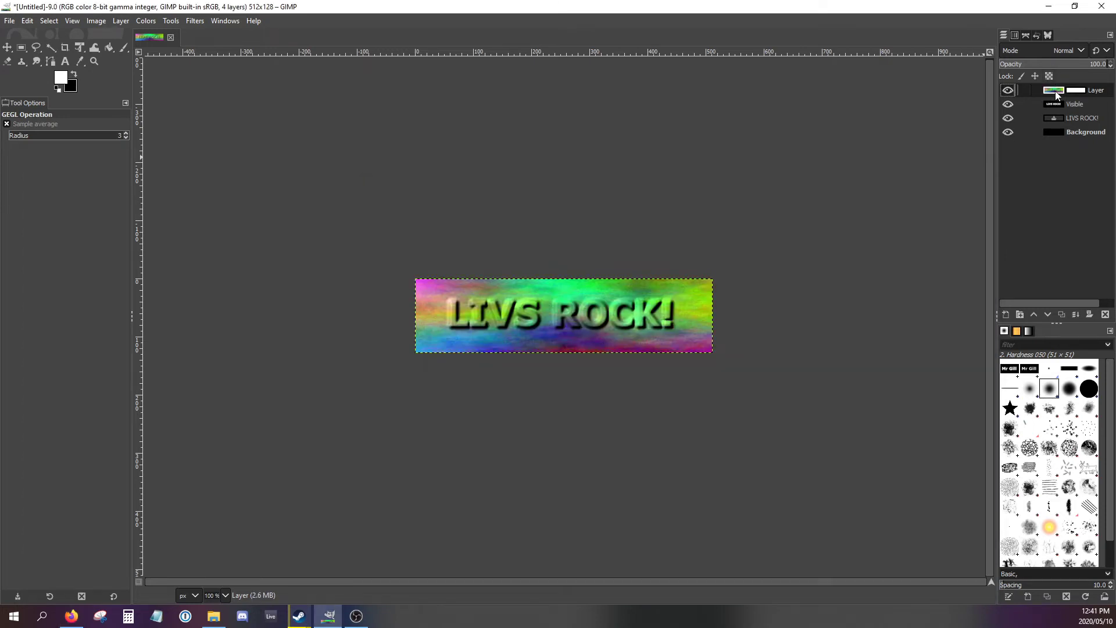
pyautogui.click(1054, 101)
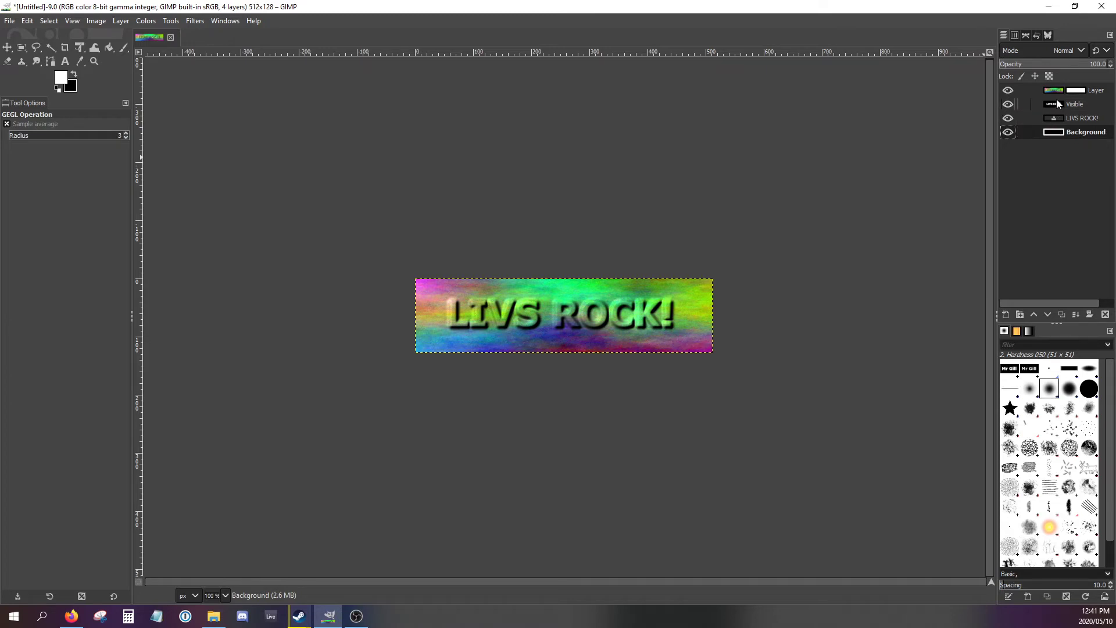
pyautogui.click(1057, 95)
pyautogui.click(1076, 92)
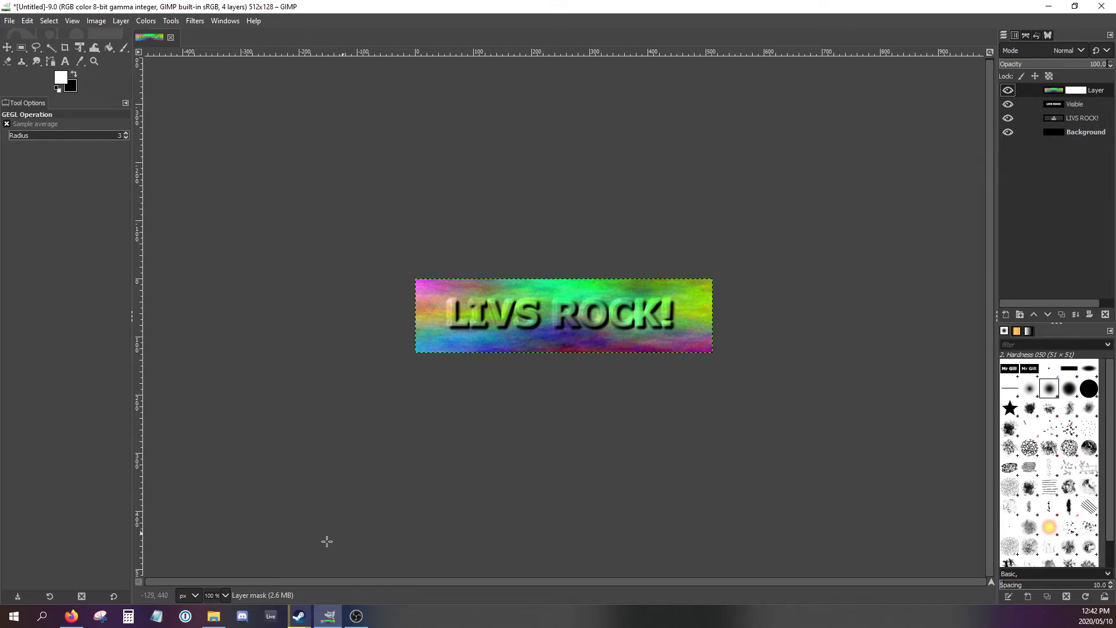
# - Check the next tutorial instruction in the browser and copy the Visible layer to the clipboard in GIMP
pyautogui.click(71, 616)
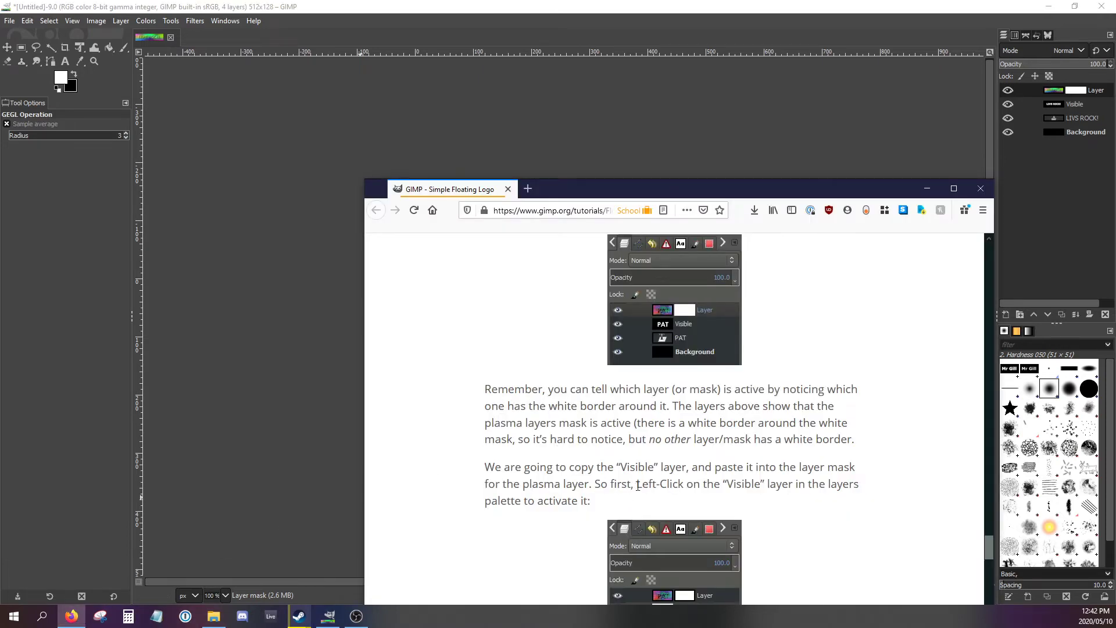
pyautogui.click(961, 9)
pyautogui.click(1058, 106)
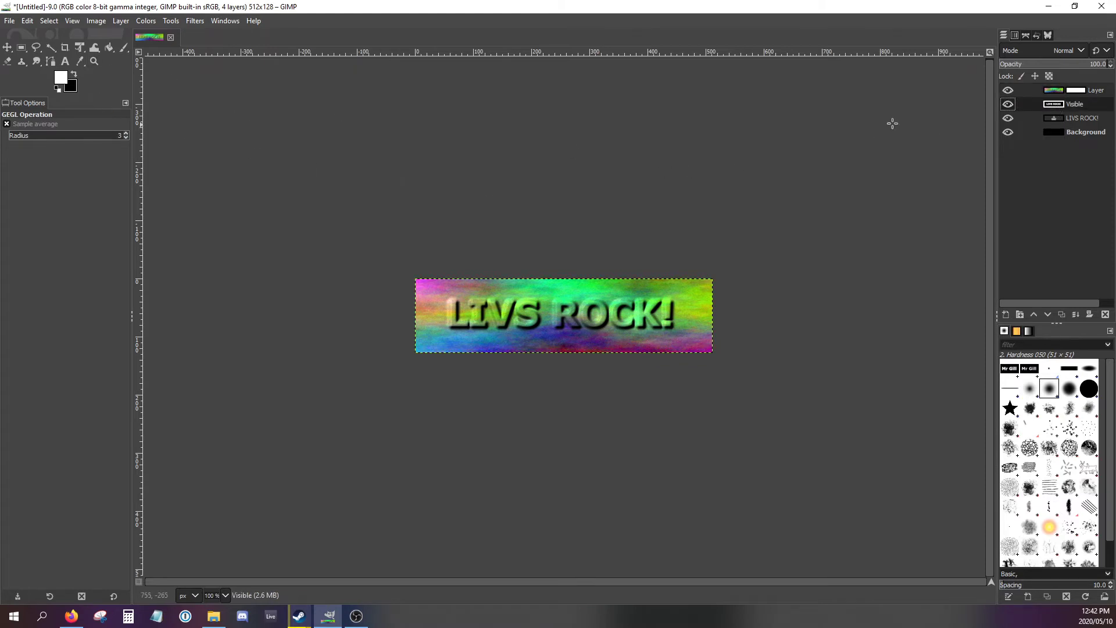
pyautogui.rightClick(1059, 107)
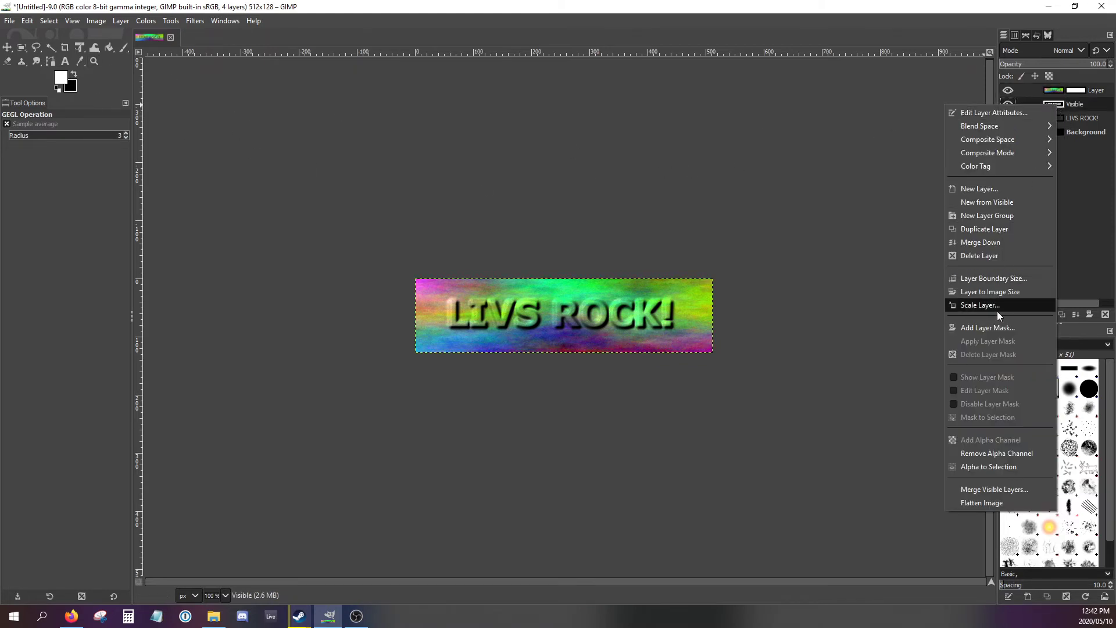
pyautogui.click(228, 11)
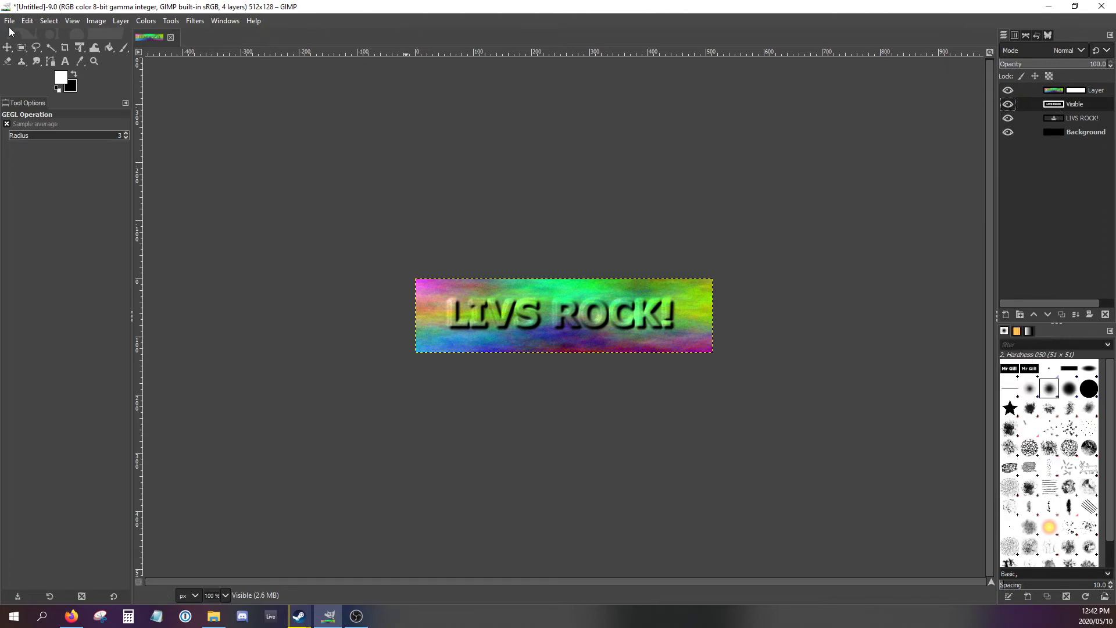
pyautogui.click(28, 20)
pyautogui.click(40, 100)
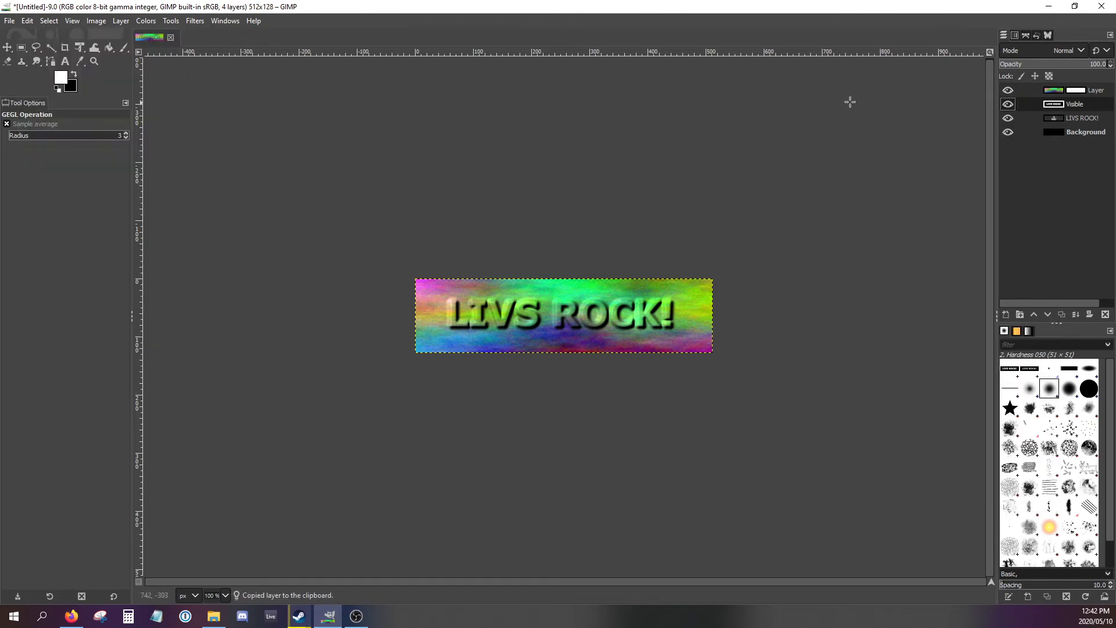
# - Paste the copied Visible layer into the plasma layer's mask, anchor the floating selection, and leave the mask active
pyautogui.click(1083, 92)
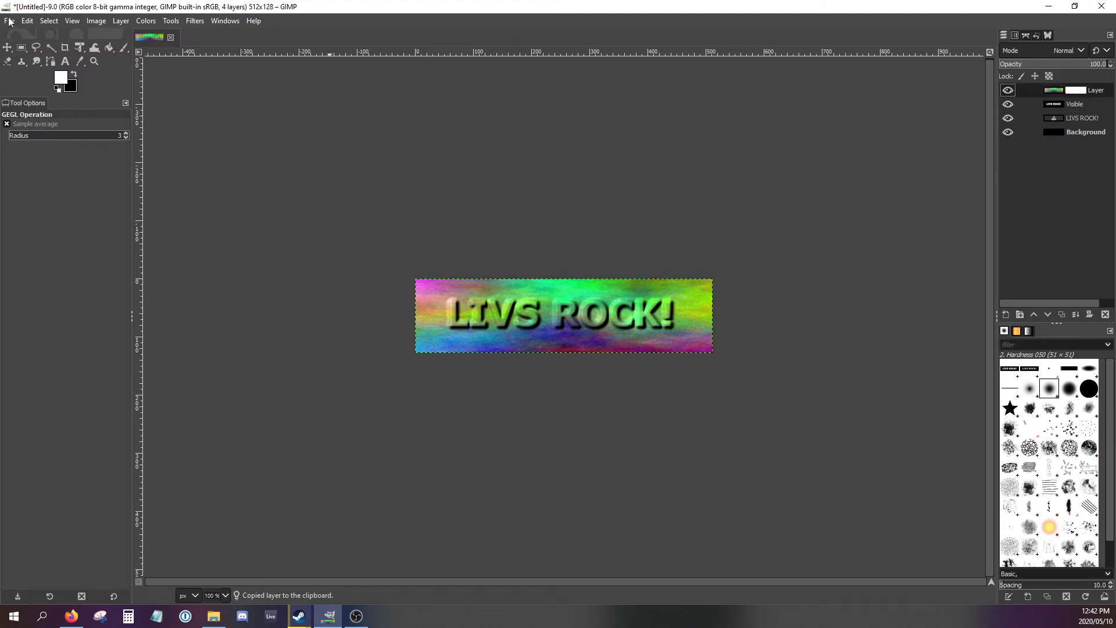
pyautogui.click(28, 20)
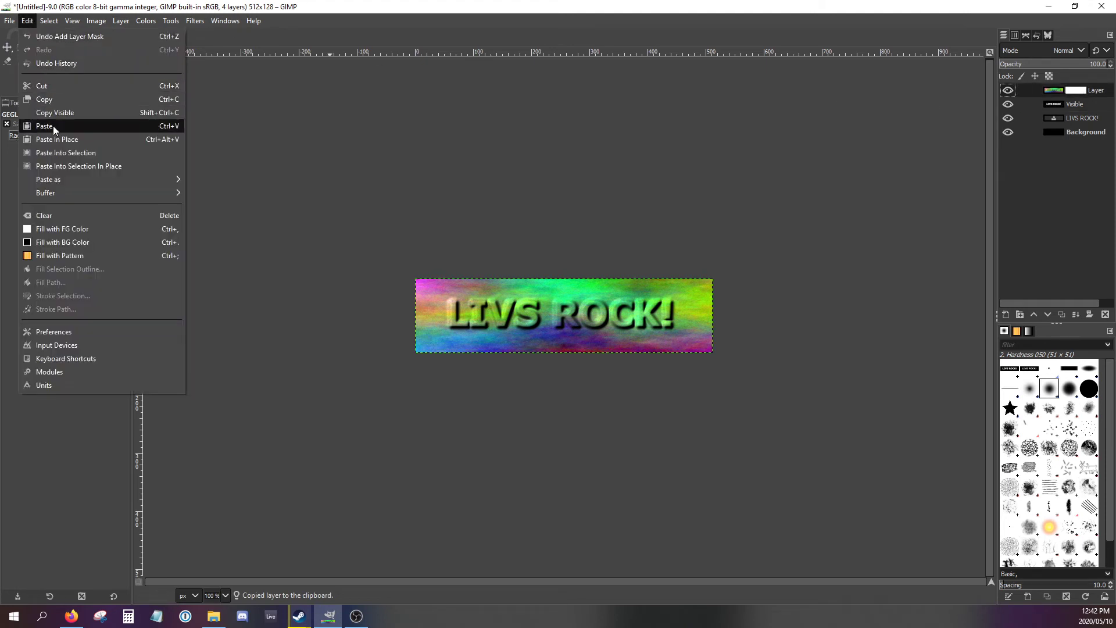
pyautogui.click(53, 126)
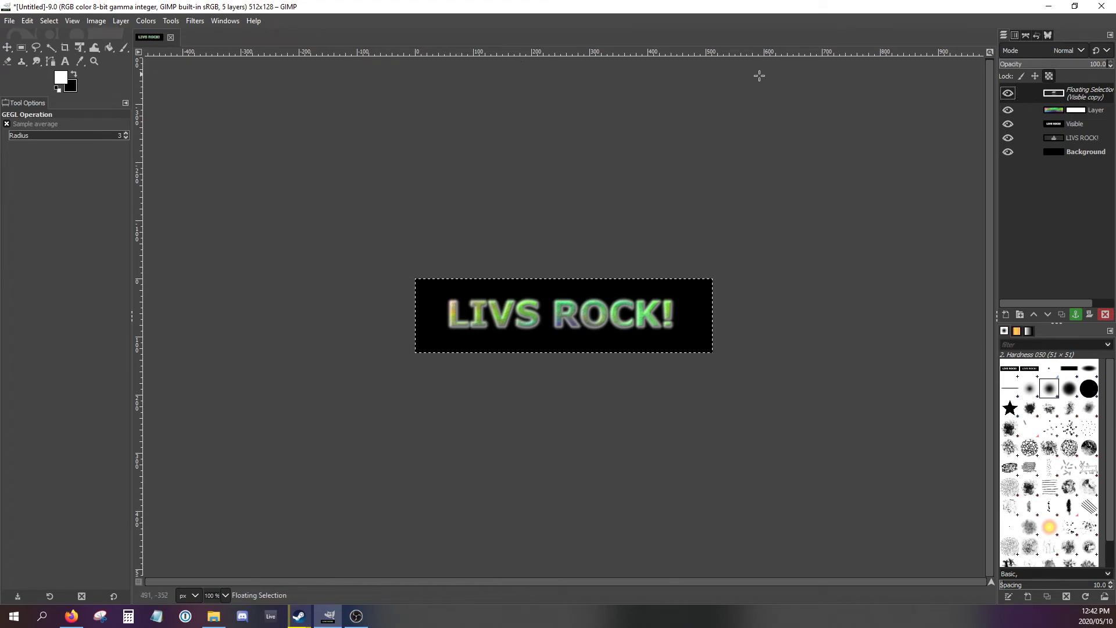
pyautogui.rightClick(1037, 95)
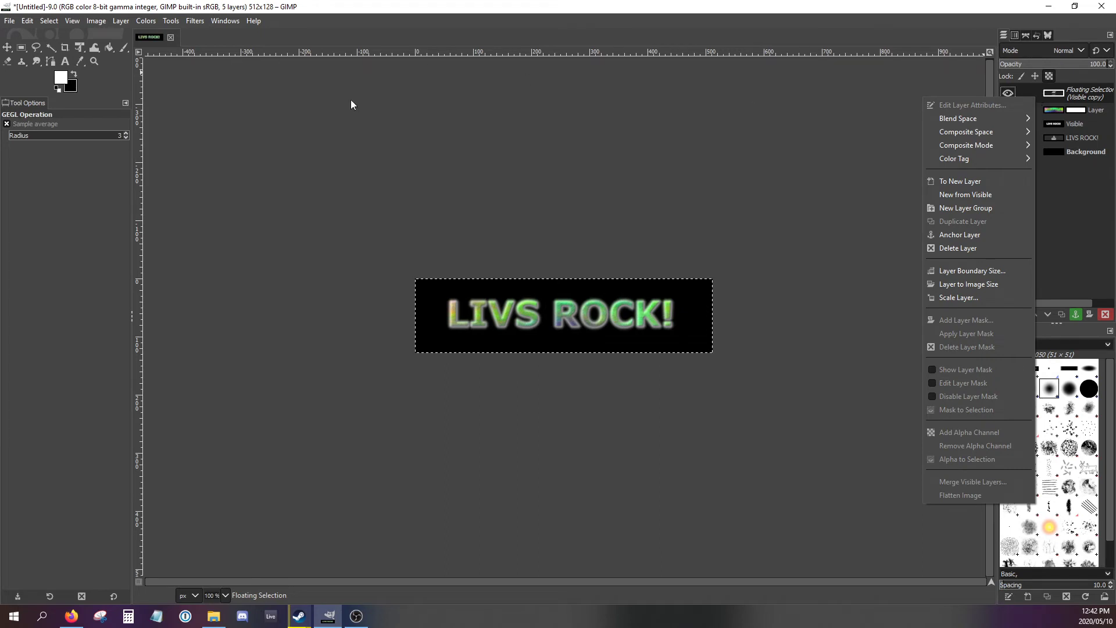
pyautogui.click(950, 235)
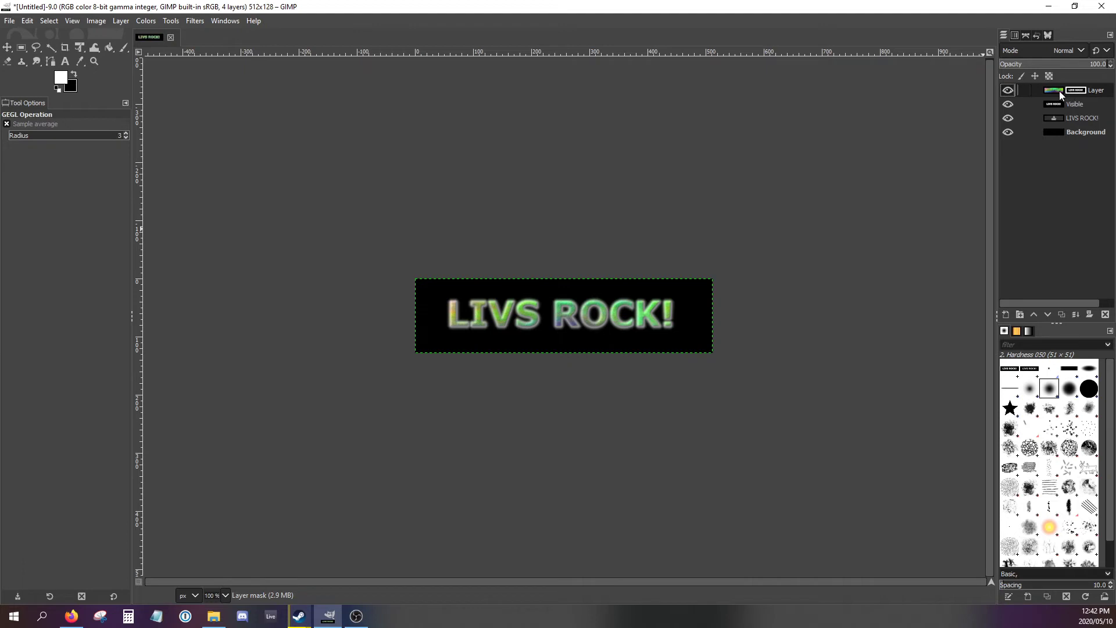
pyautogui.click(1055, 92)
pyautogui.click(1075, 90)
# - Review the tutorial's paste and anchor instructions in the browser and read how to add a differently colored background layer
pyautogui.click(71, 615)
pyautogui.scroll(-10, 601, 502)
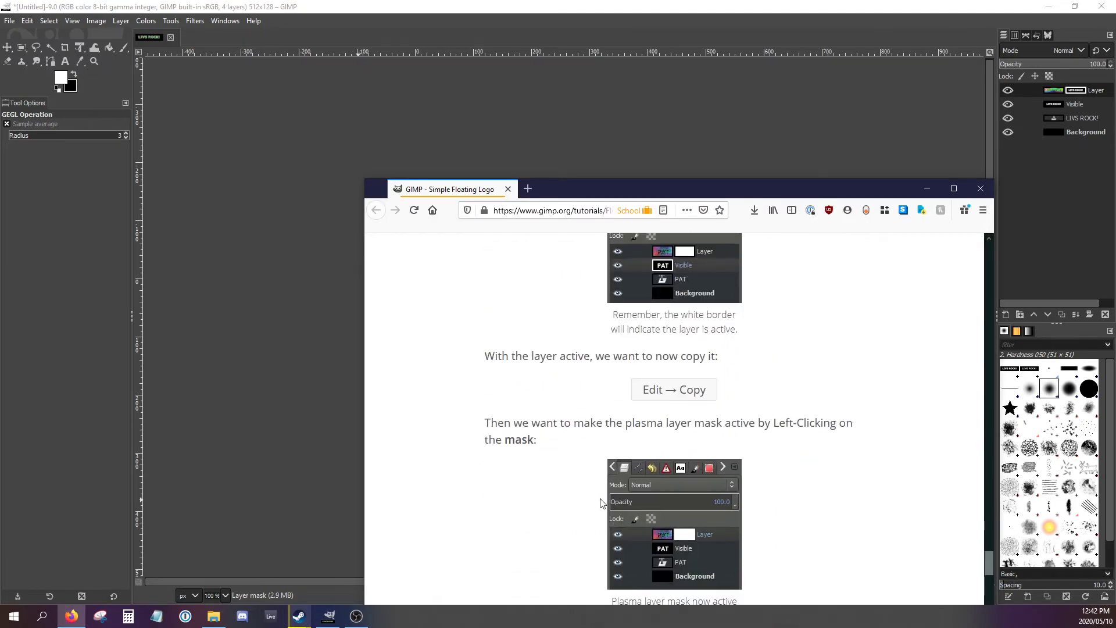
pyautogui.scroll(3, 601, 502)
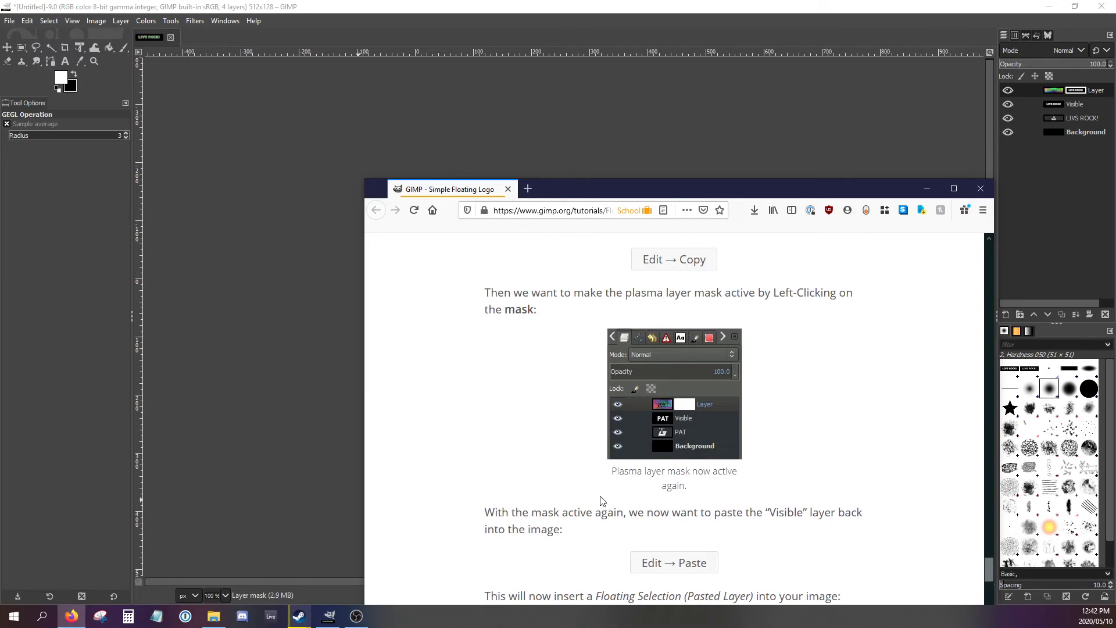
pyautogui.scroll(1, 601, 501)
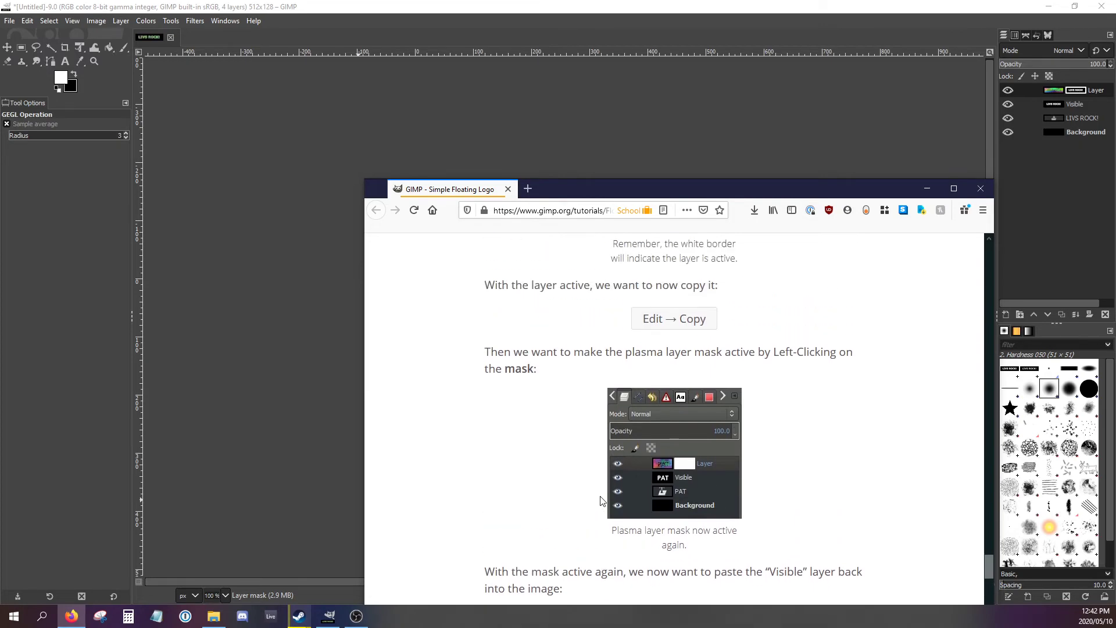
pyautogui.scroll(-15, 601, 501)
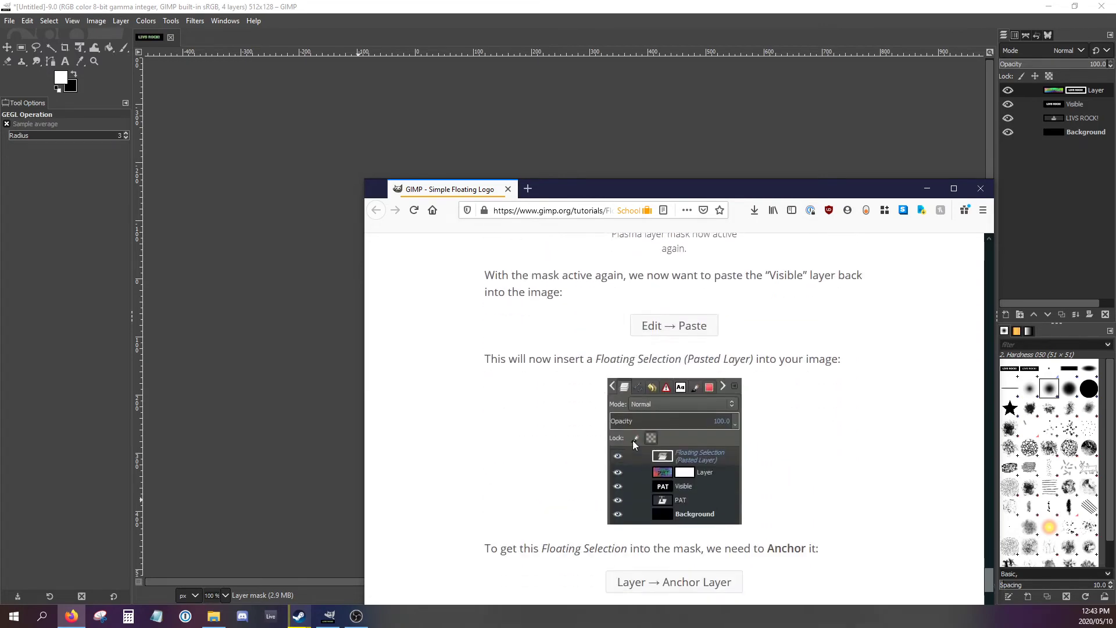
pyautogui.scroll(-3, 634, 444)
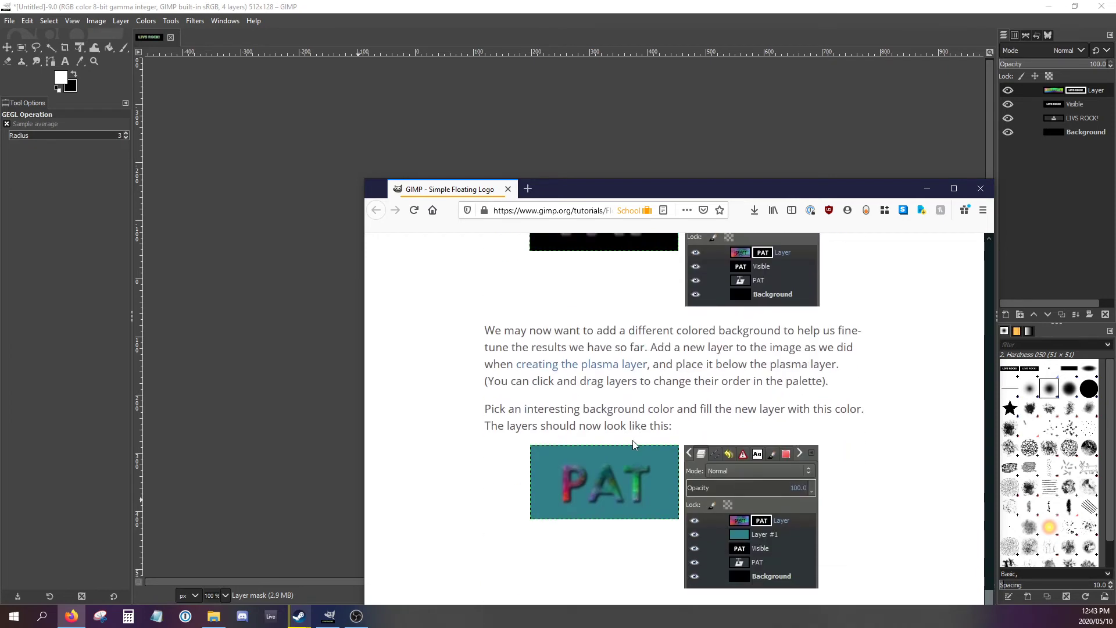
pyautogui.click(919, 18)
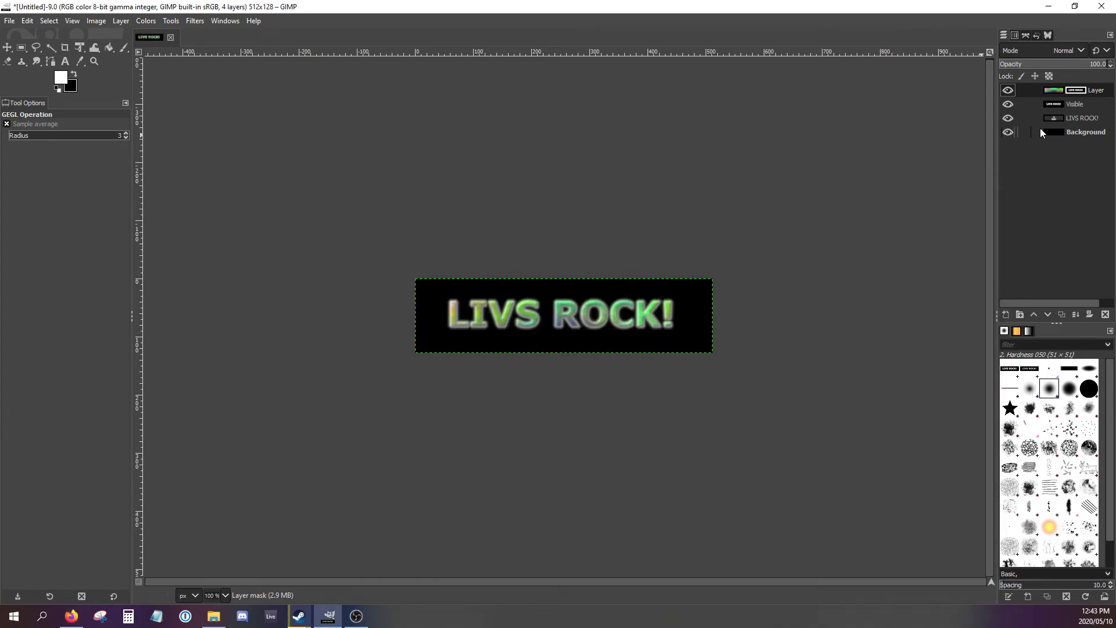
# - Create a new 512 × 128 px layer in GIMP named Background, filled with transparency
pyautogui.rightClick(1050, 94)
pyautogui.click(958, 176)
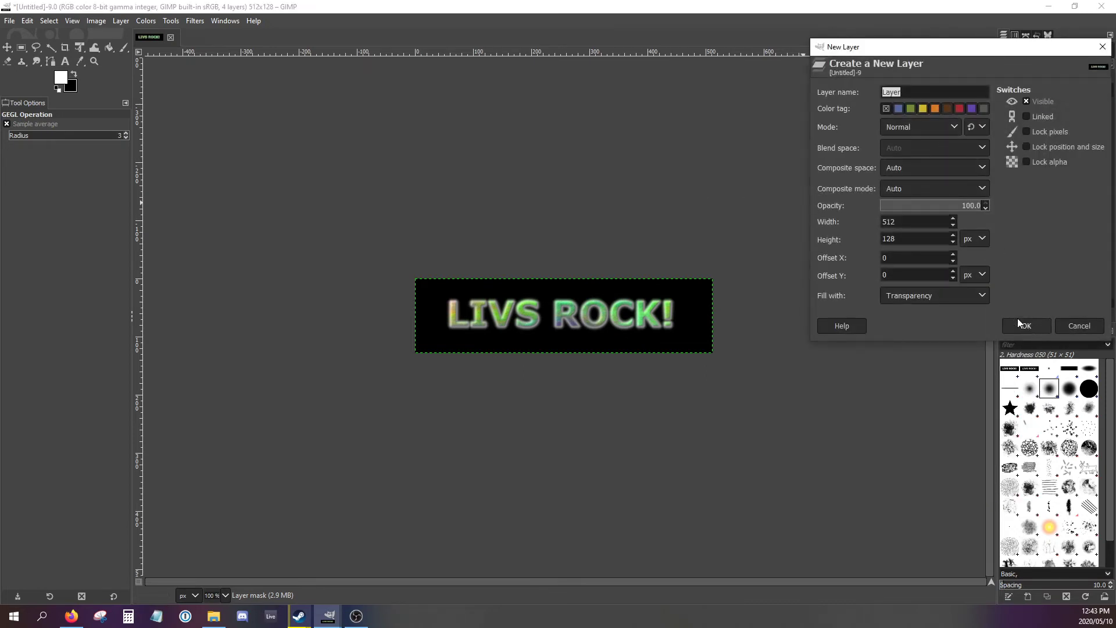
pyautogui.write('bACKG')
pyautogui.press('BackSpace')
pyautogui.press('BackSpace')
pyautogui.write('kground')
pyautogui.click(1030, 323)
# - Bucket-fill the new background layer with the white foreground color
pyautogui.click(62, 85)
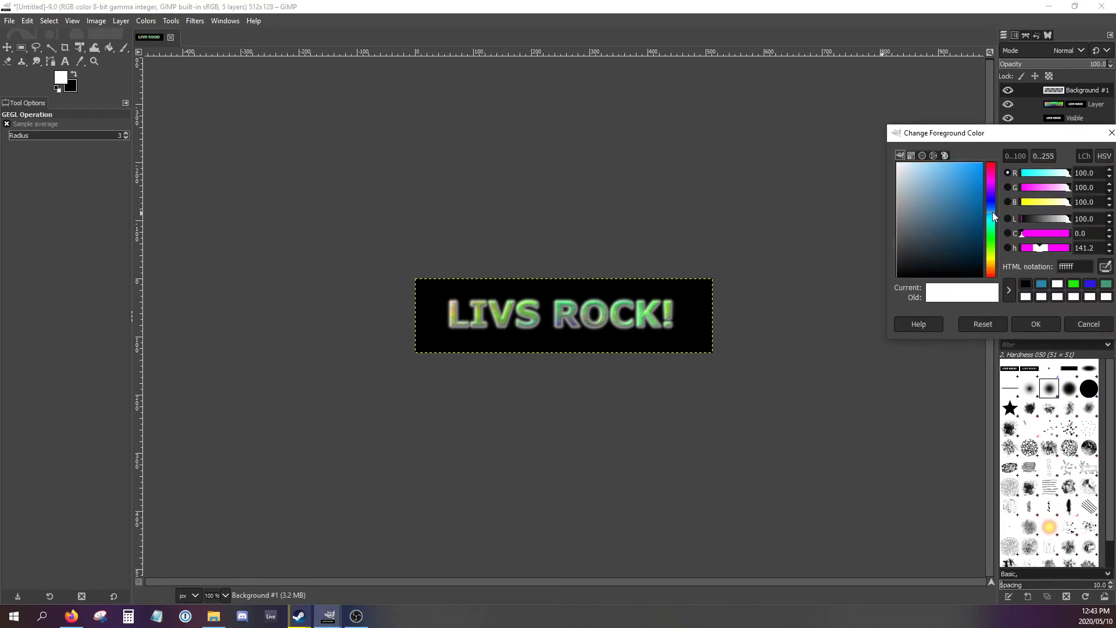
pyautogui.click(1022, 322)
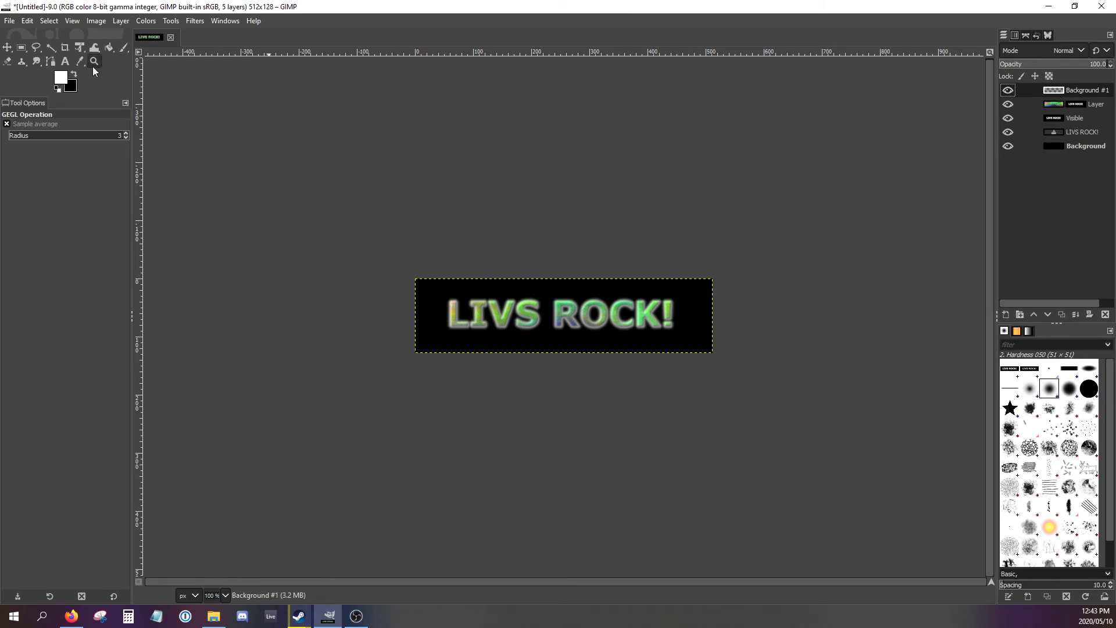
pyautogui.click(109, 50)
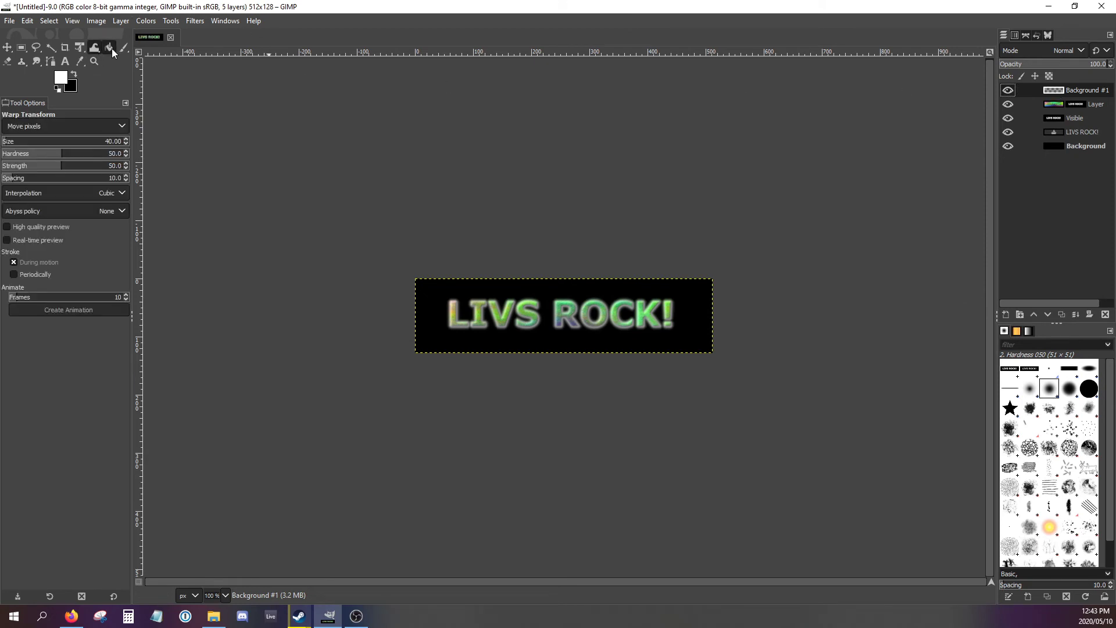
pyautogui.click(110, 48)
pyautogui.click(521, 294)
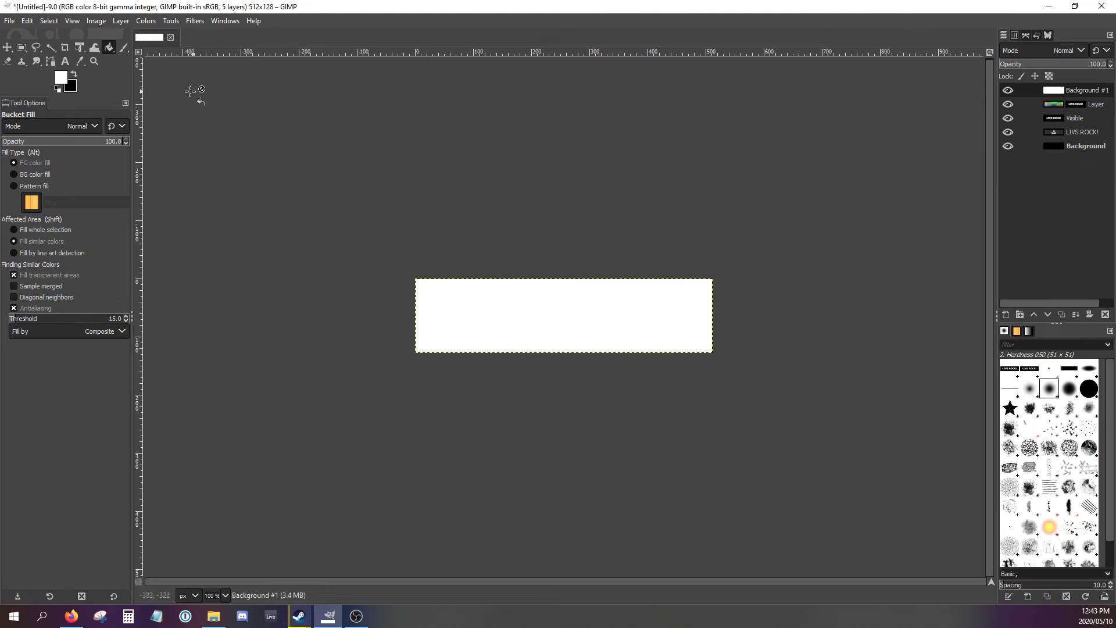
# - Fill the new background layer with a medium light blue foreground color and move it directly below the plasma layer
pyautogui.click(60, 78)
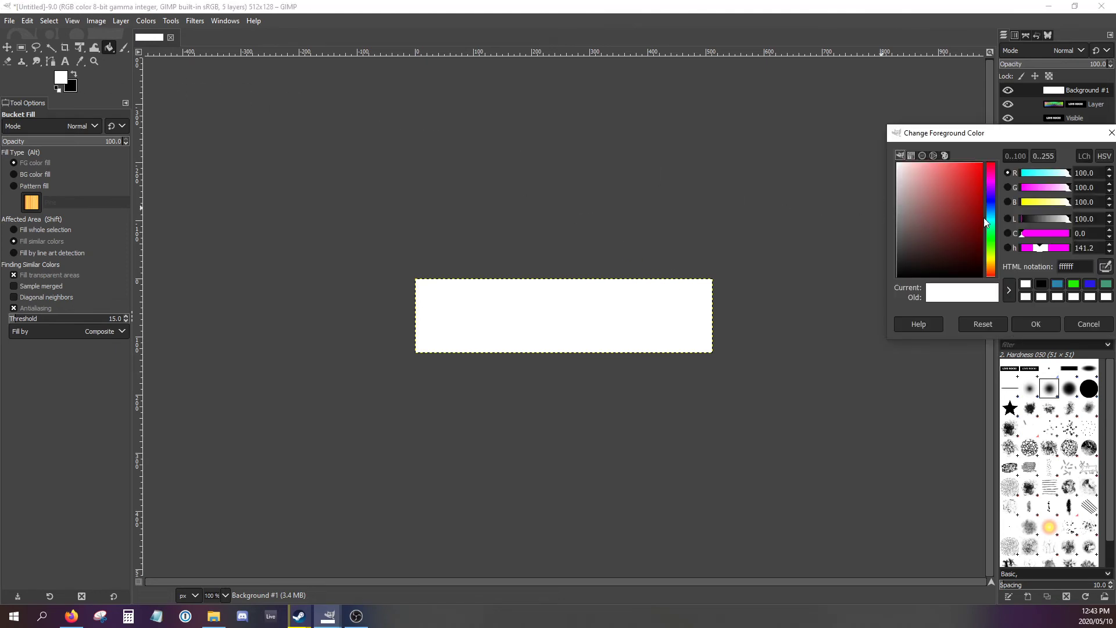
pyautogui.click(990, 218)
pyautogui.moveTo(974, 182); pyautogui.dragTo(957, 184)
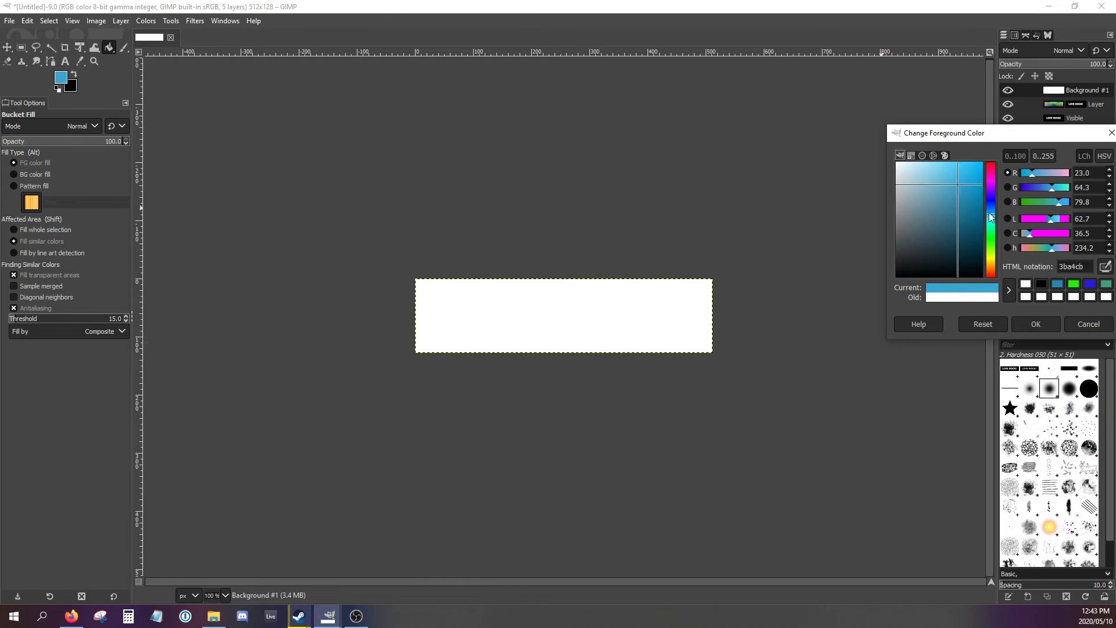
pyautogui.click(1036, 324)
pyautogui.click(673, 332)
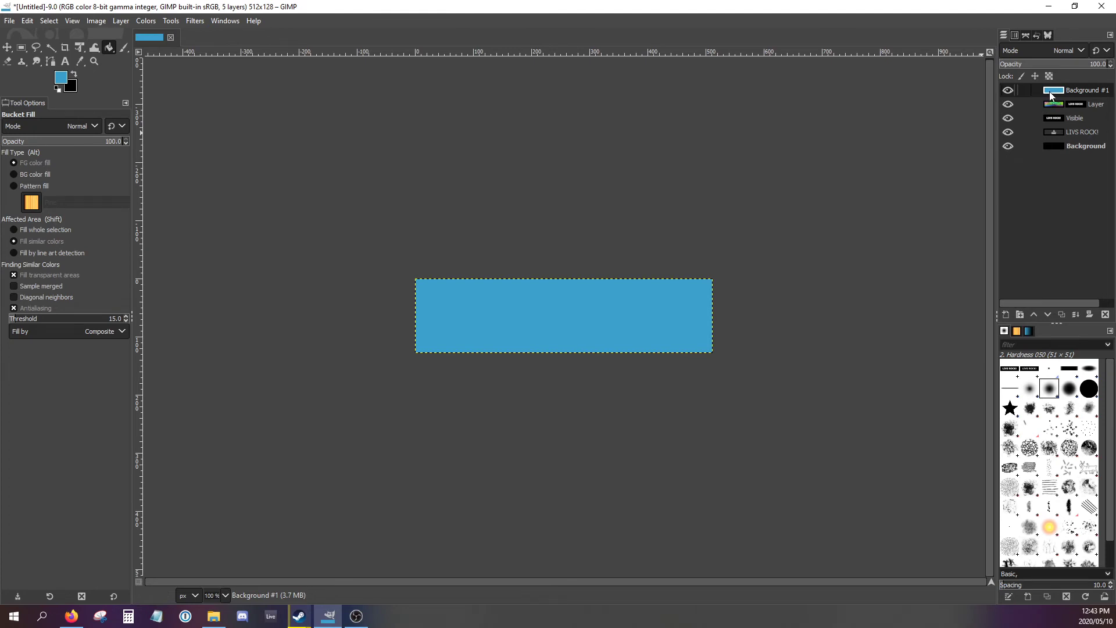
pyautogui.moveTo(1038, 93); pyautogui.dragTo(1039, 110)
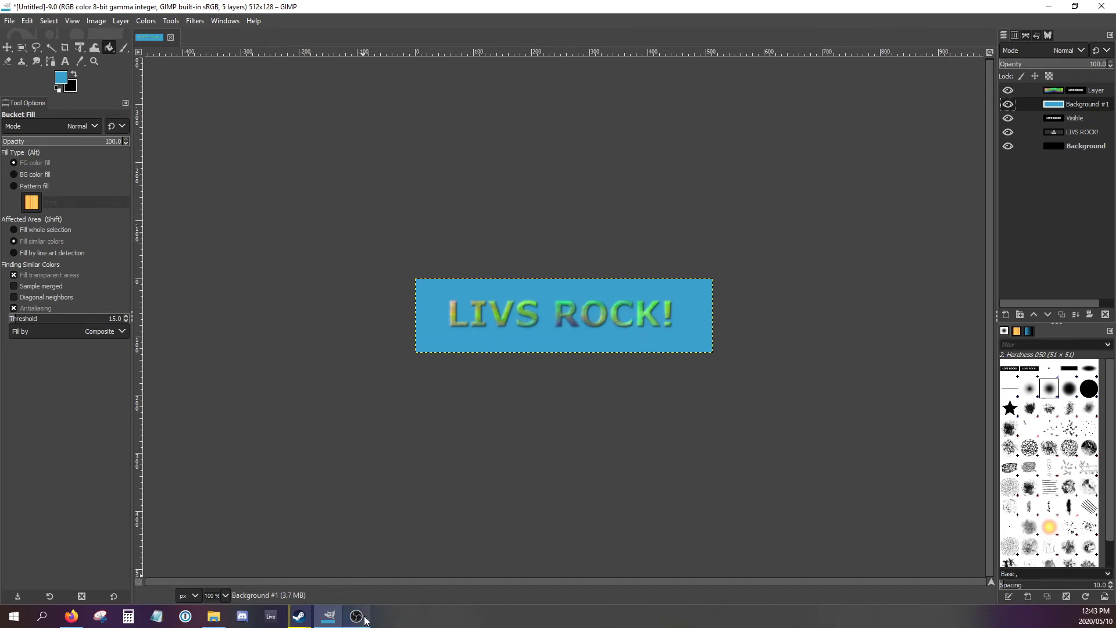
# - Read the tutorial's "Adjusting the Levels" section in the browser for sharpening the mask edges
pyautogui.click(71, 616)
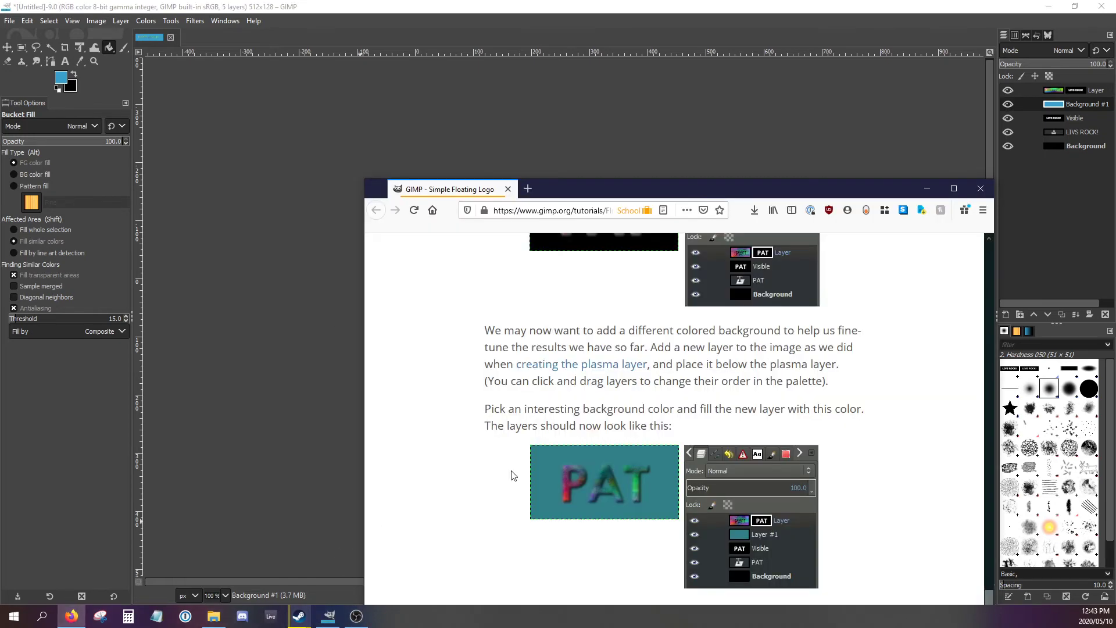
pyautogui.scroll(5, 529, 459)
pyautogui.scroll(3, 539, 456)
pyautogui.scroll(-4, 611, 442)
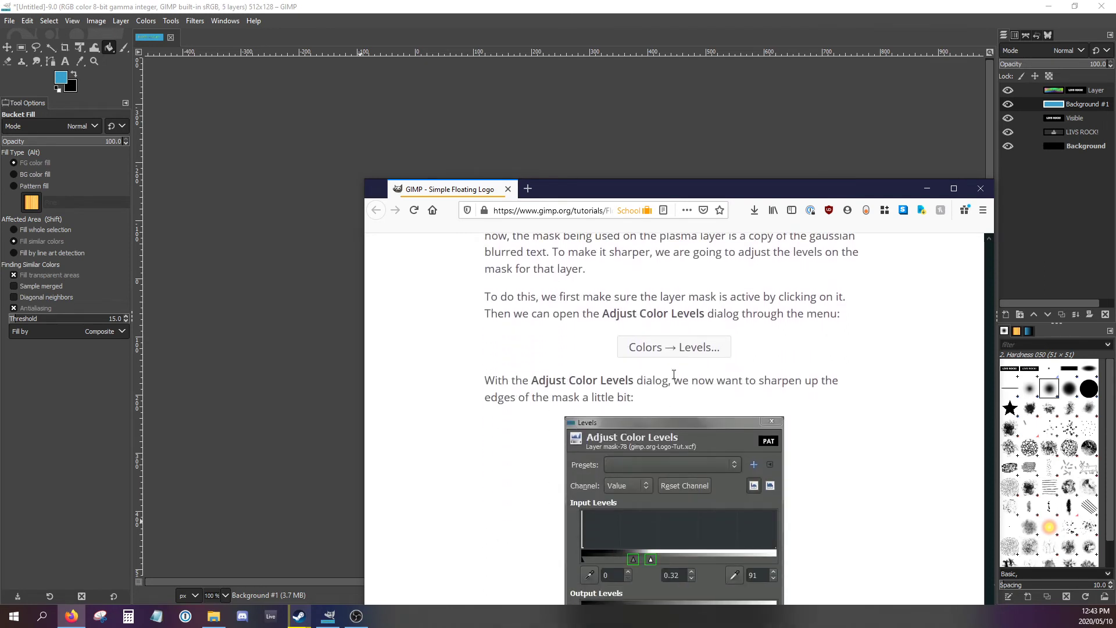
pyautogui.scroll(-1, 648, 340)
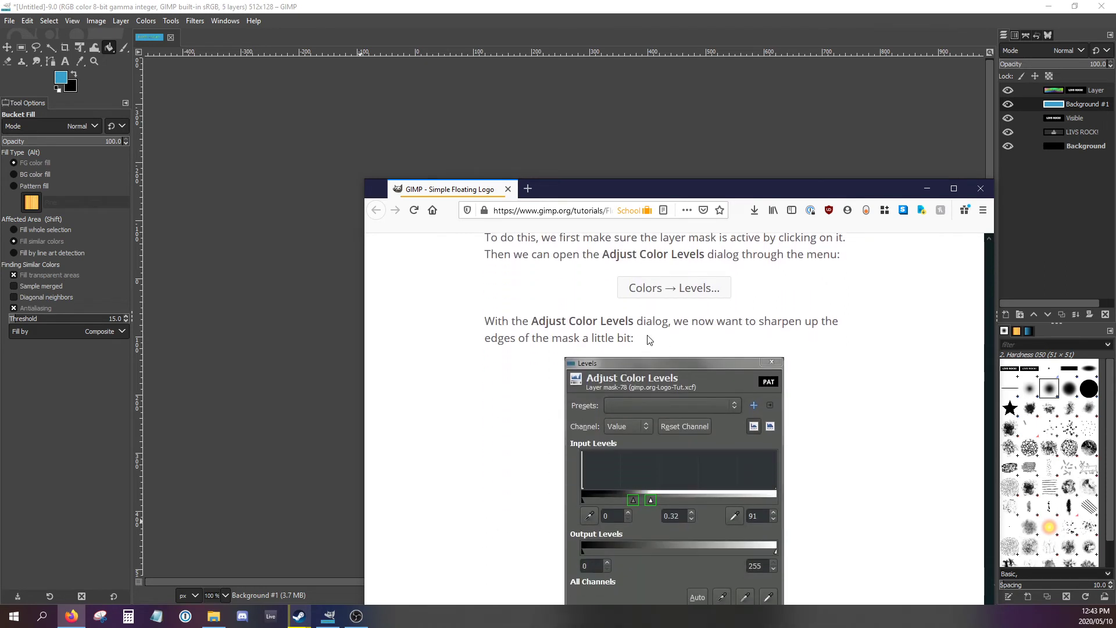
pyautogui.scroll(3, 648, 338)
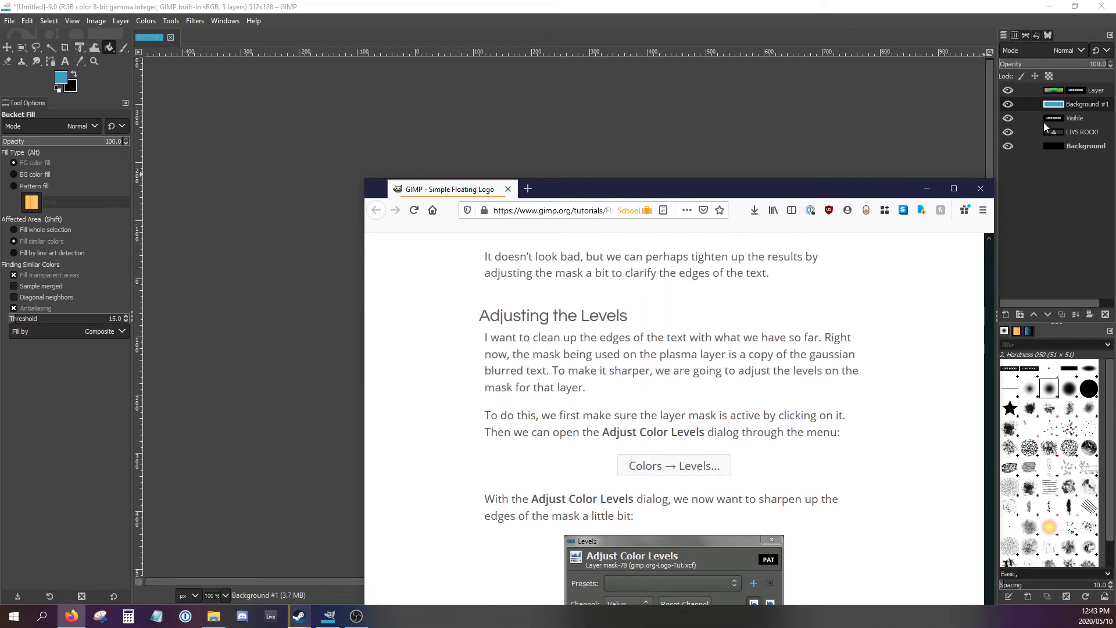
# - Apply Levels to the plasma layer's mask in GIMP with the black input at 57 and the white input at 126
pyautogui.click(1074, 92)
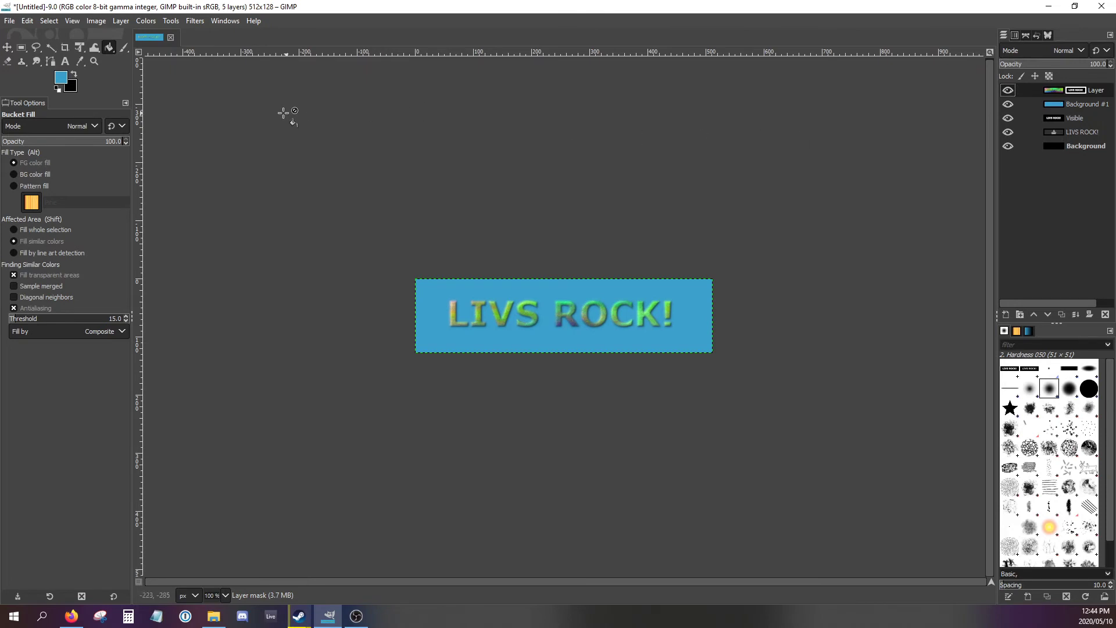
pyautogui.click(156, 24)
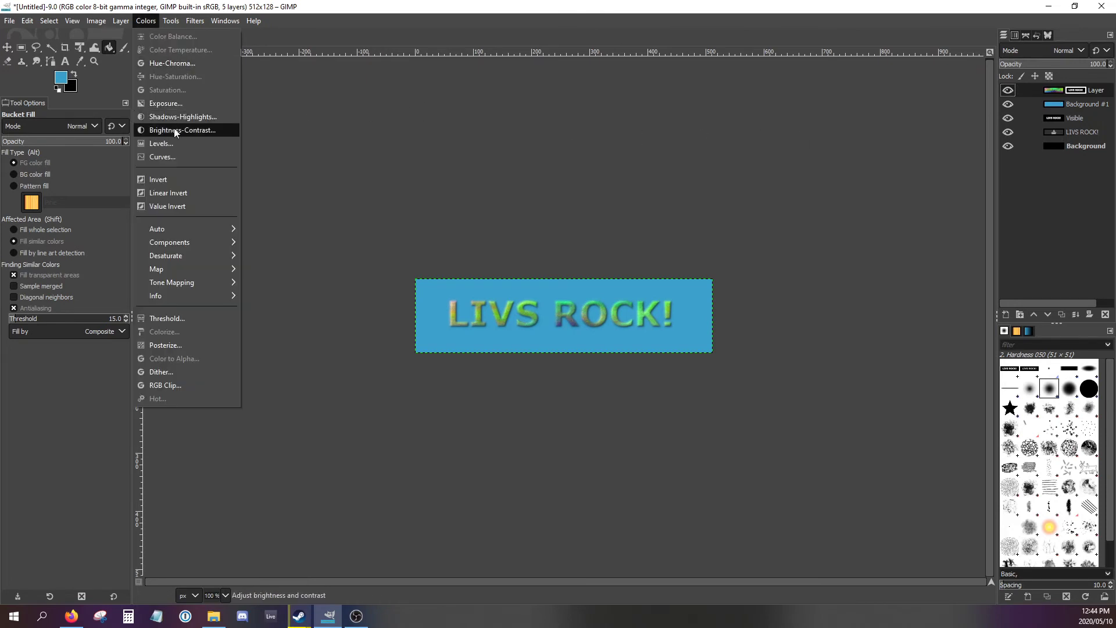
pyautogui.click(172, 149)
pyautogui.moveTo(360, 195); pyautogui.dragTo(812, 180)
pyautogui.moveTo(721, 316); pyautogui.dragTo(762, 316)
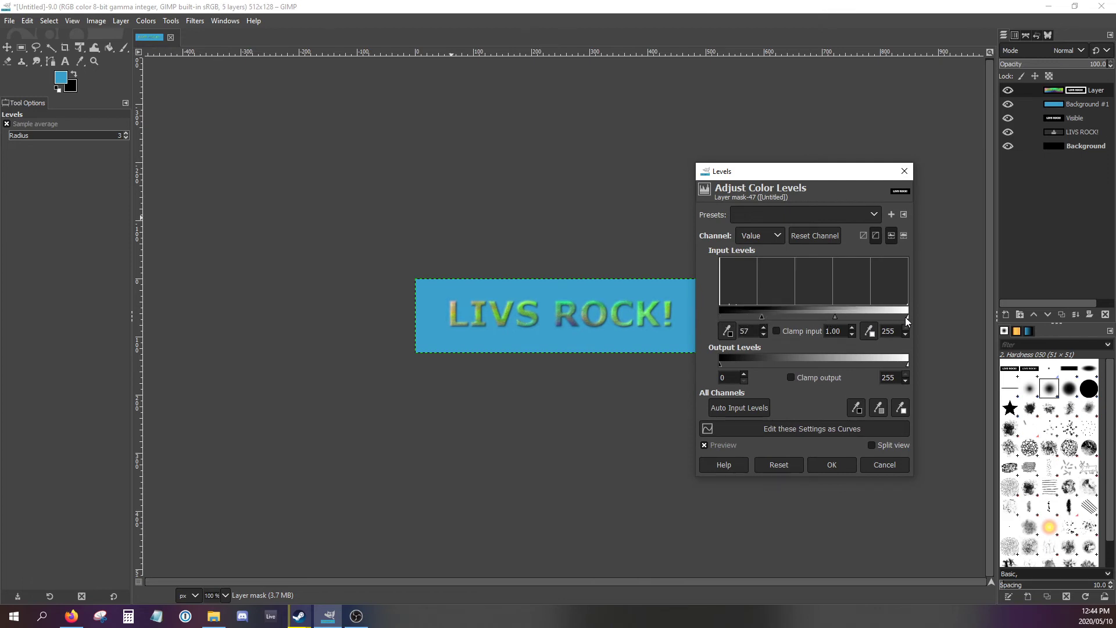
pyautogui.moveTo(903, 316); pyautogui.dragTo(812, 316)
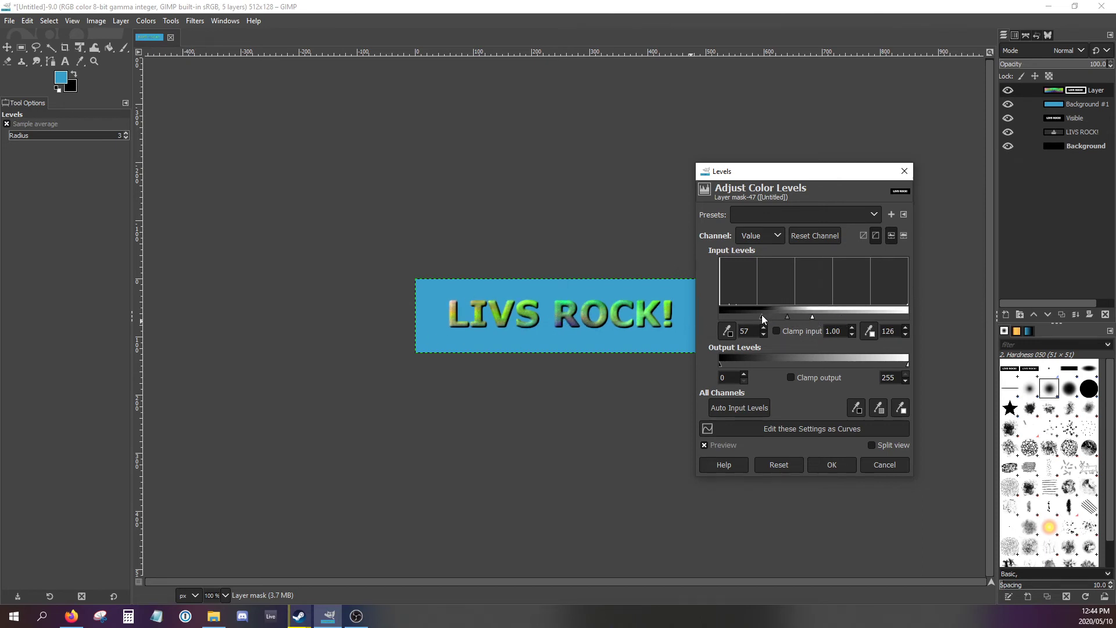
pyautogui.click(830, 464)
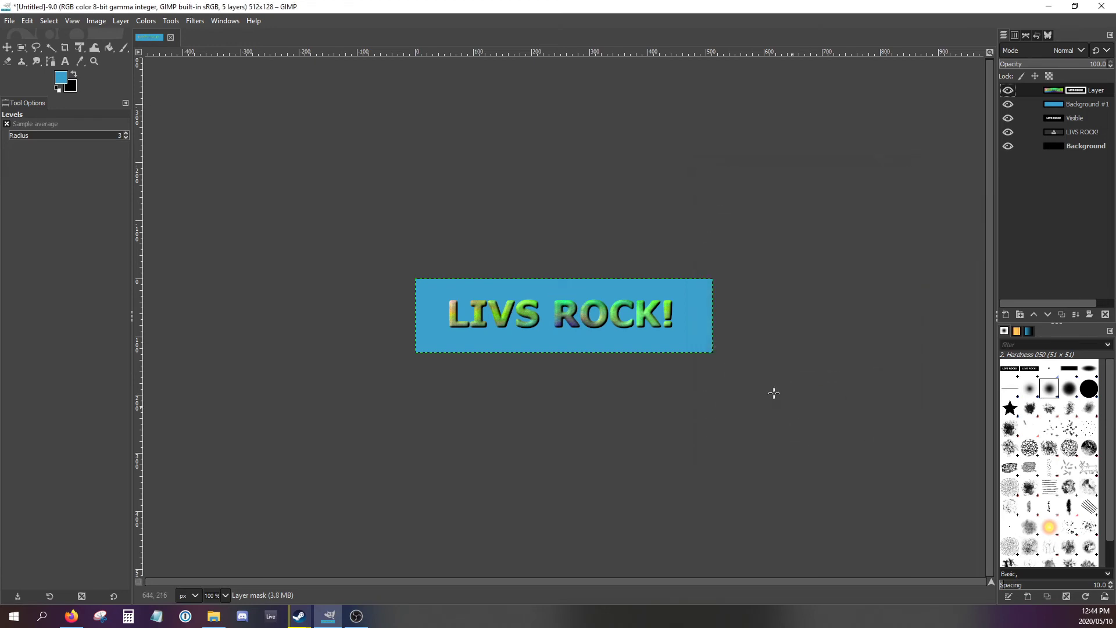
# - Check the tutorial's remaining levels advice in the browser and read the start of its "Creating a Drop Shadow" section
pyautogui.click(83, 620)
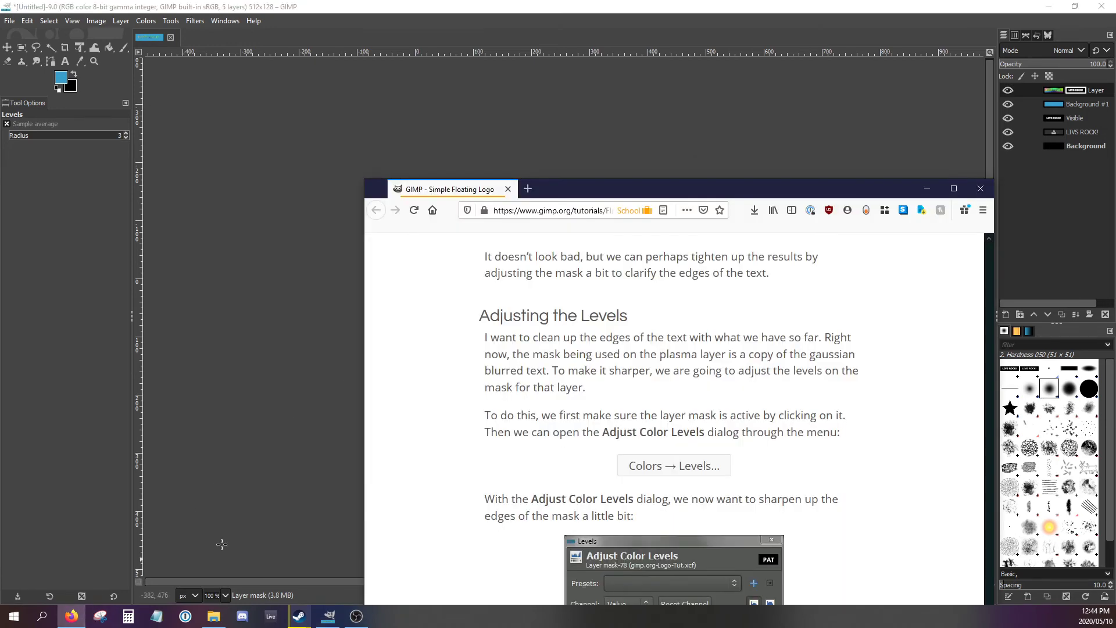
pyautogui.scroll(-4, 572, 413)
pyautogui.scroll(-5, 578, 416)
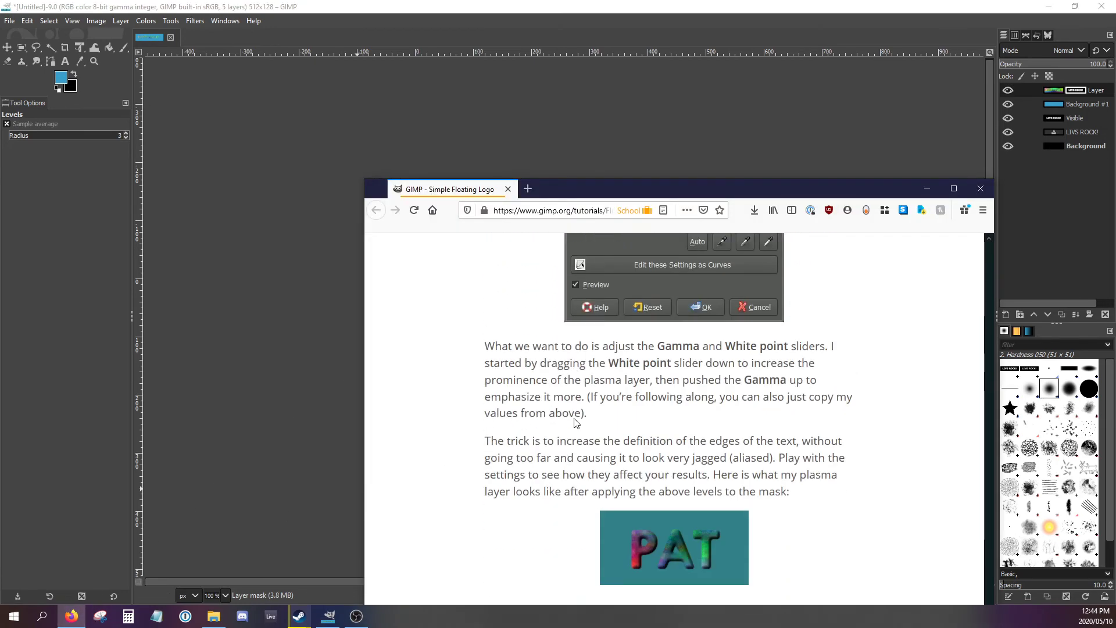
pyautogui.scroll(-4, 581, 415)
pyautogui.scroll(-2, 605, 416)
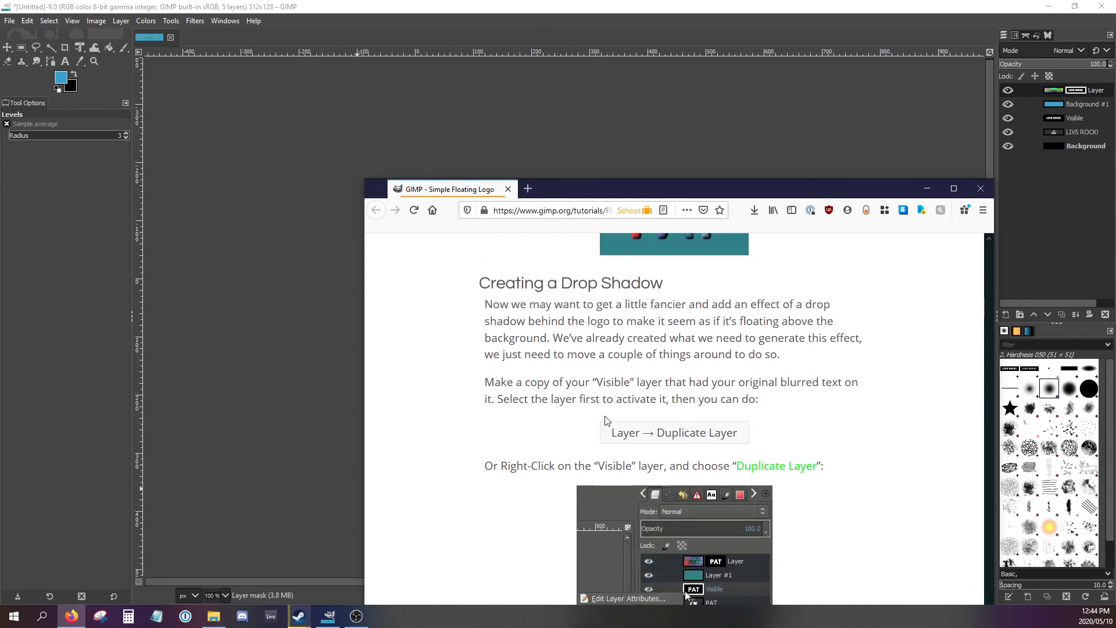
pyautogui.scroll(5, 616, 422)
pyautogui.scroll(-6, 635, 429)
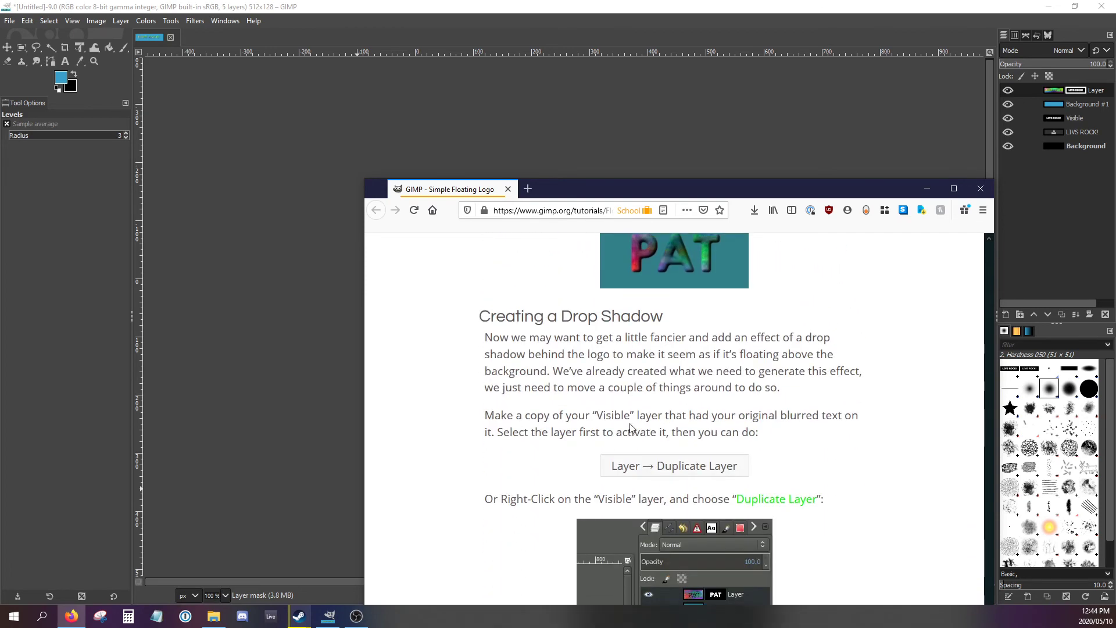
# - Inspect the "Visible" layer's blurred text in GIMP by temporarily hiding the plasma and blue background layers
pyautogui.moveTo(693, 184); pyautogui.dragTo(578, 401)
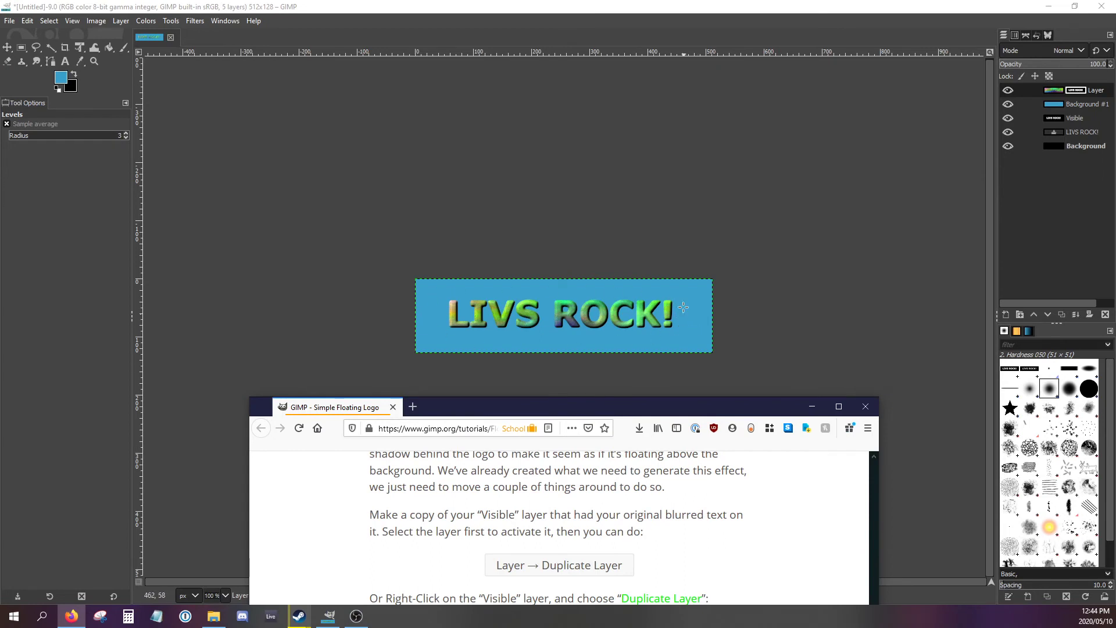
pyautogui.click(1006, 105)
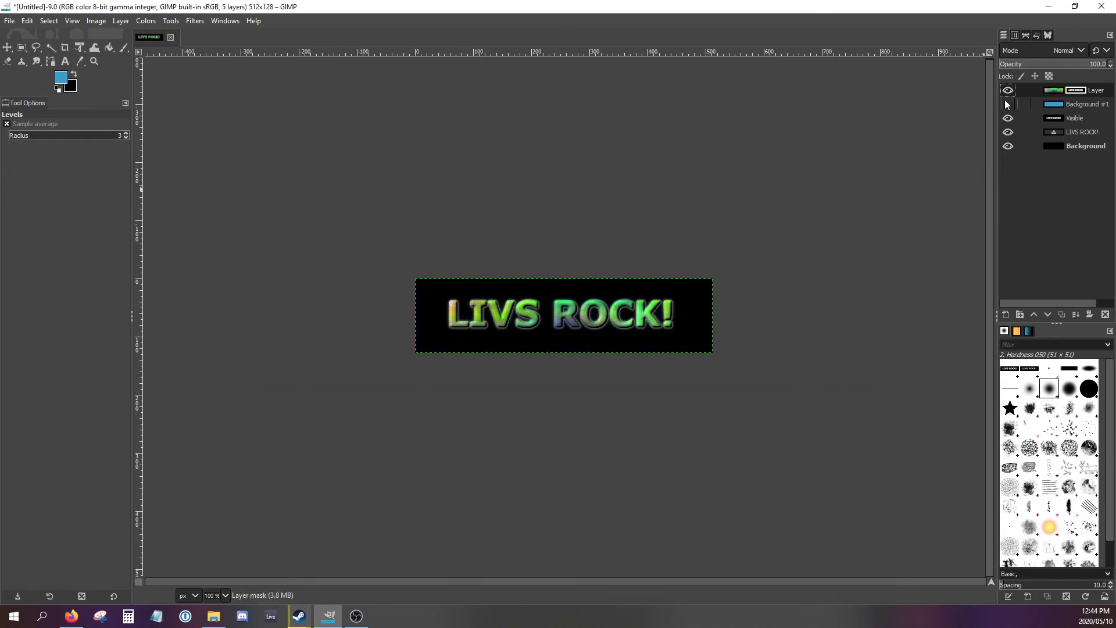
pyautogui.click(1005, 94)
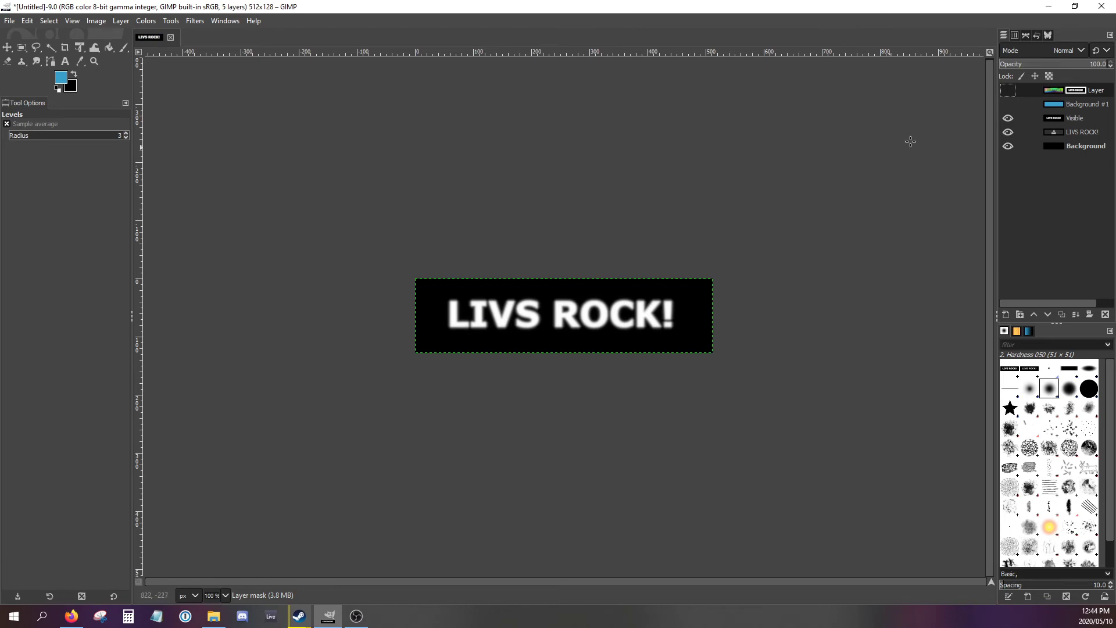
pyautogui.moveTo(1008, 90); pyautogui.dragTo(1005, 106)
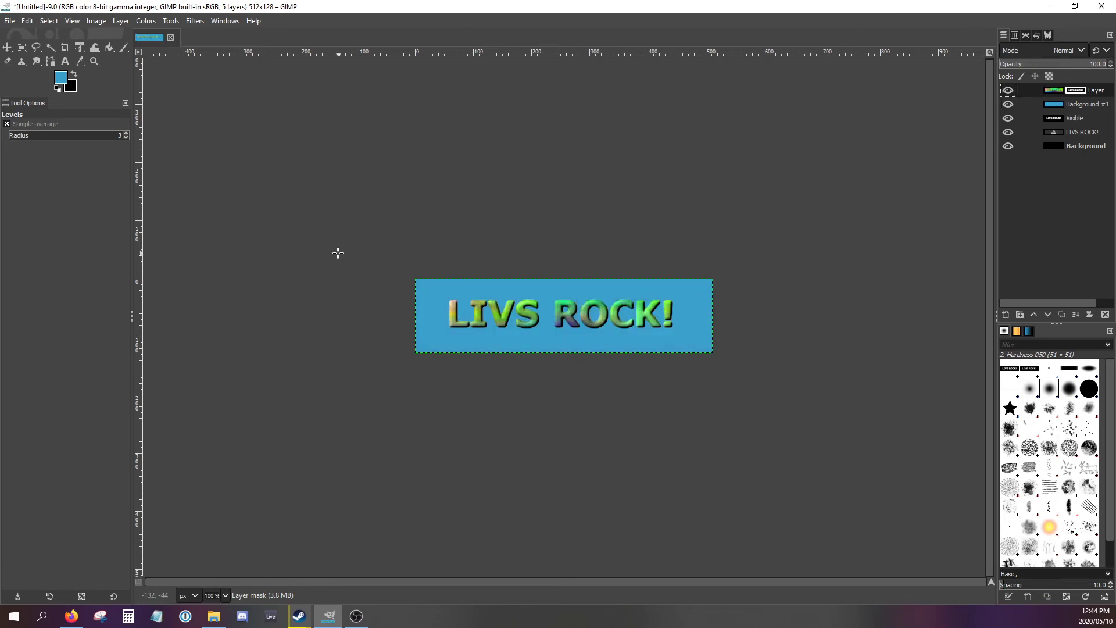
# - Duplicate the "Visible" layer and invert the colors of the copy
pyautogui.click(1055, 117)
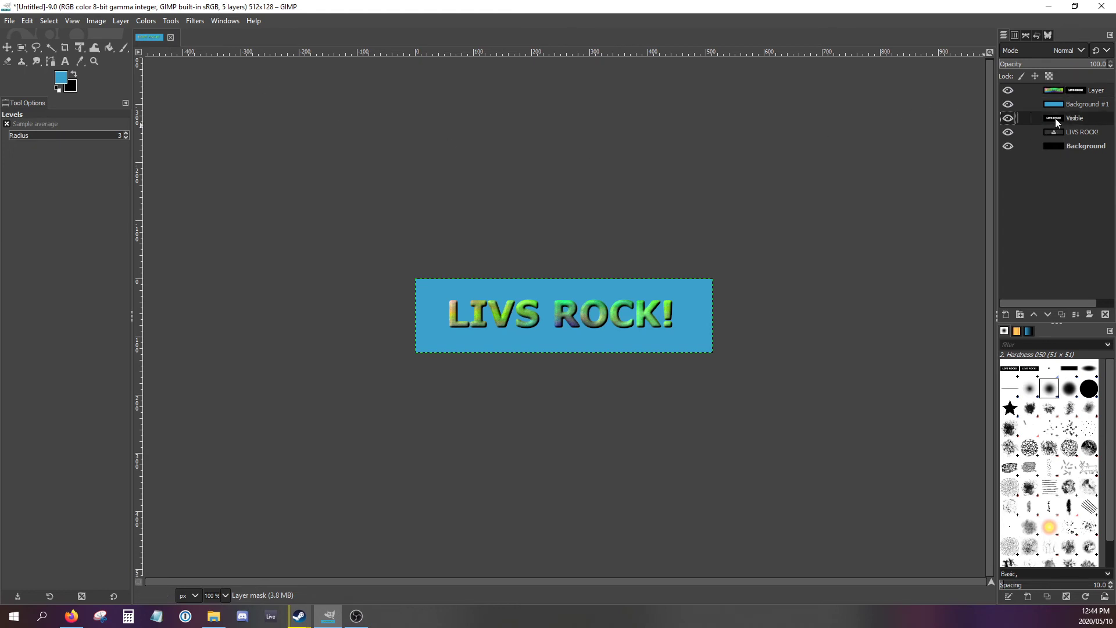
pyautogui.rightClick(1072, 118)
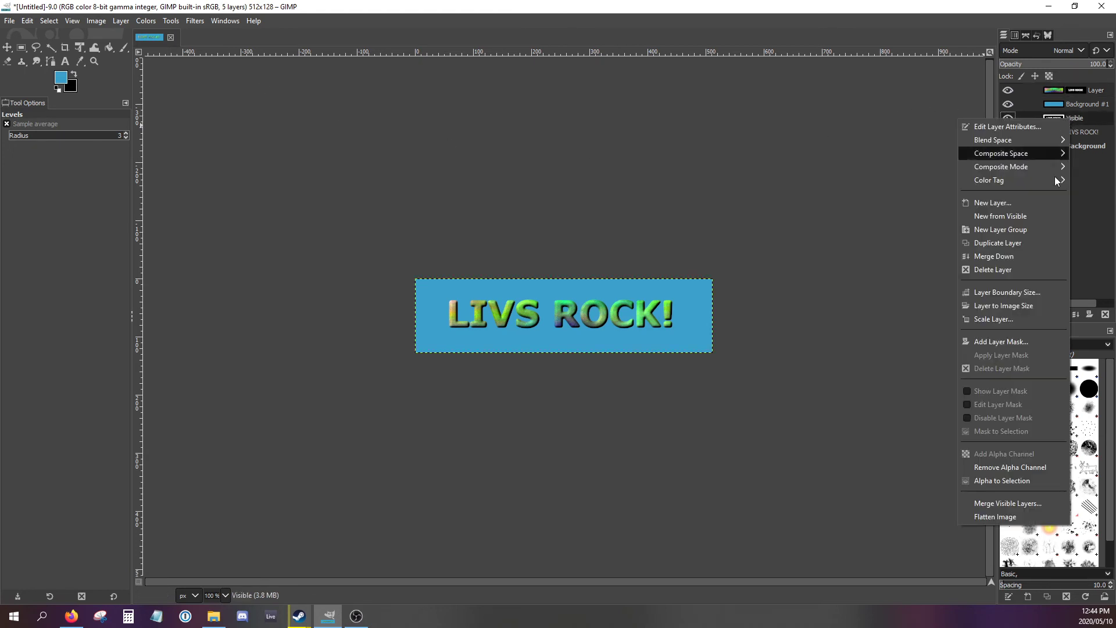
pyautogui.click(1010, 241)
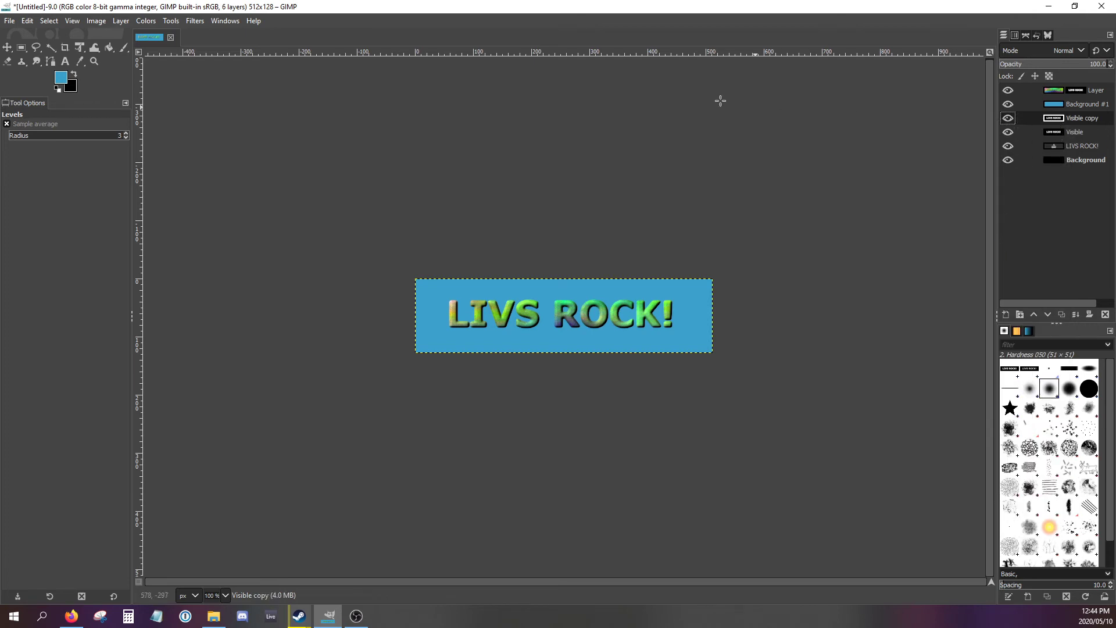
pyautogui.click(153, 23)
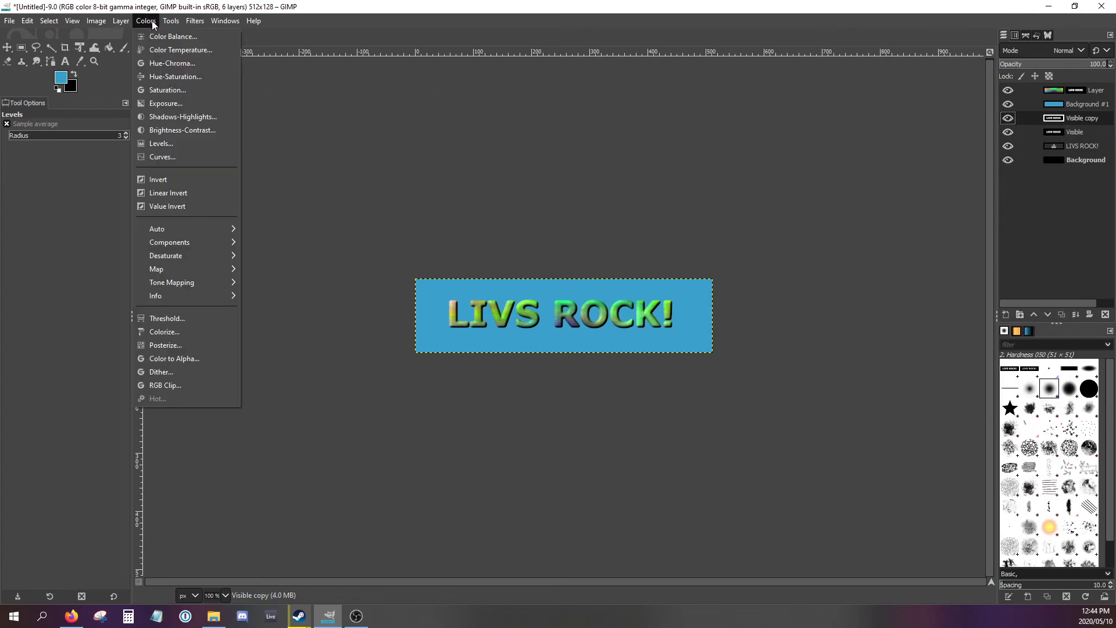
pyautogui.click(155, 179)
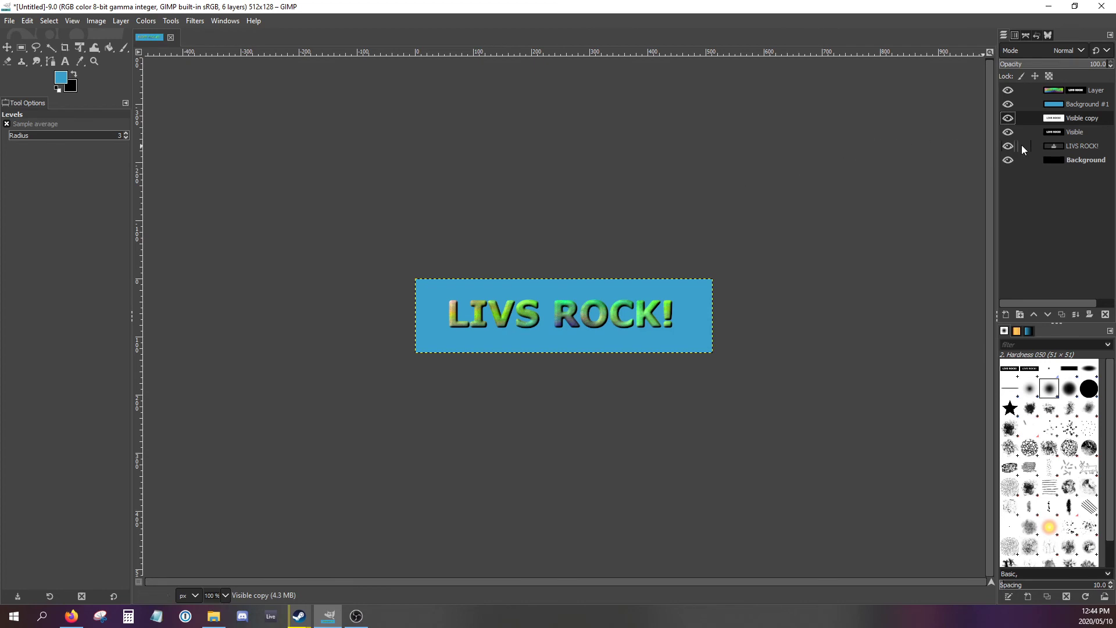
# - Compare the original "Visible" layer with its inverted copy by isolating each one, and show the logo layers again
pyautogui.click(1009, 118)
pyautogui.moveTo(1010, 106); pyautogui.dragTo(1006, 163)
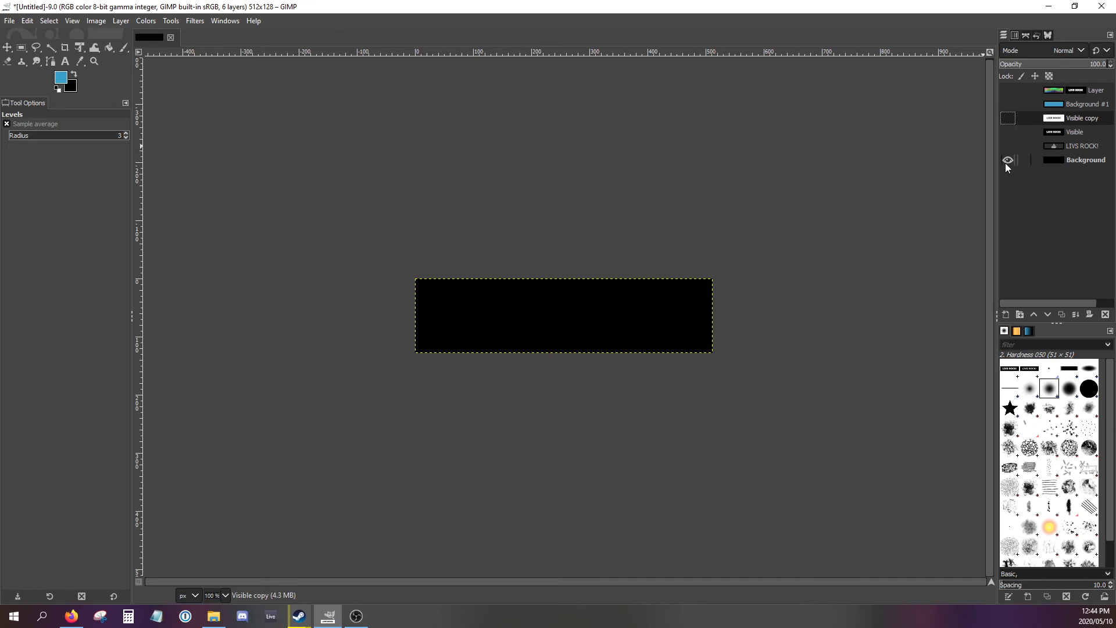
pyautogui.click(1009, 132)
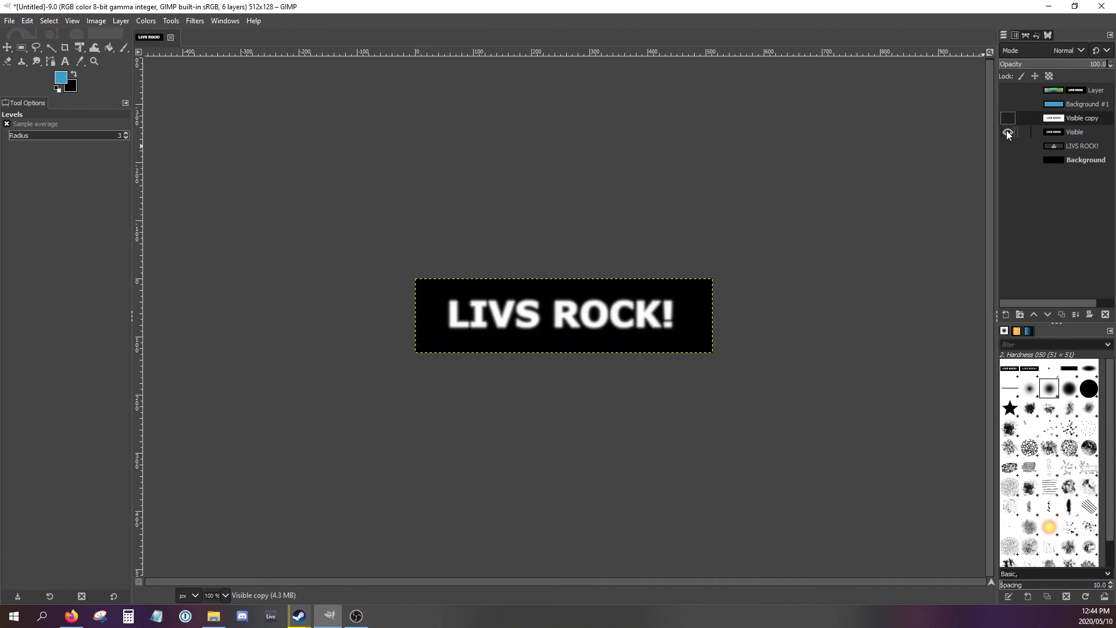
pyautogui.click(1007, 119)
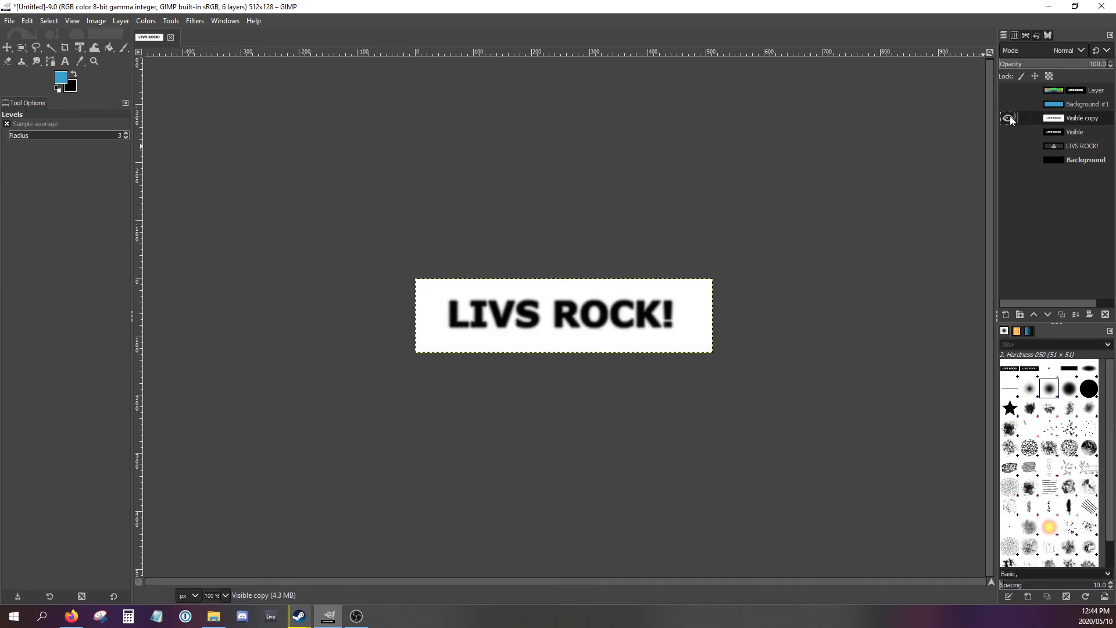
pyautogui.moveTo(1009, 105); pyautogui.dragTo(1011, 93)
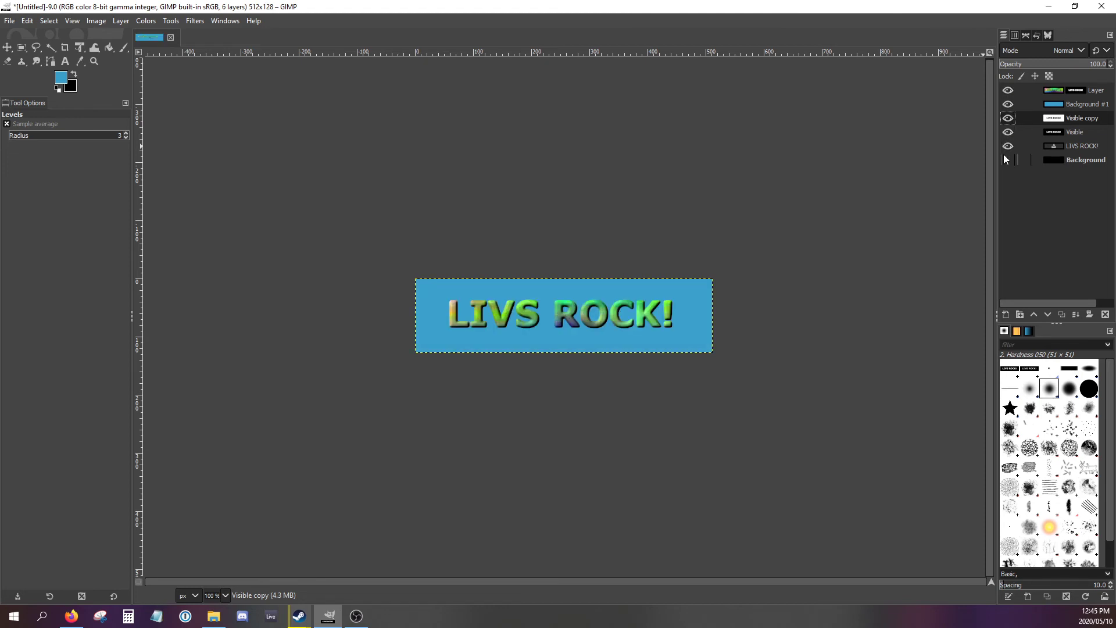
# - Read the tutorial's drop shadow instructions in the browser on reordering the copied layer, inverting it and making its white areas transparent
pyautogui.click(70, 615)
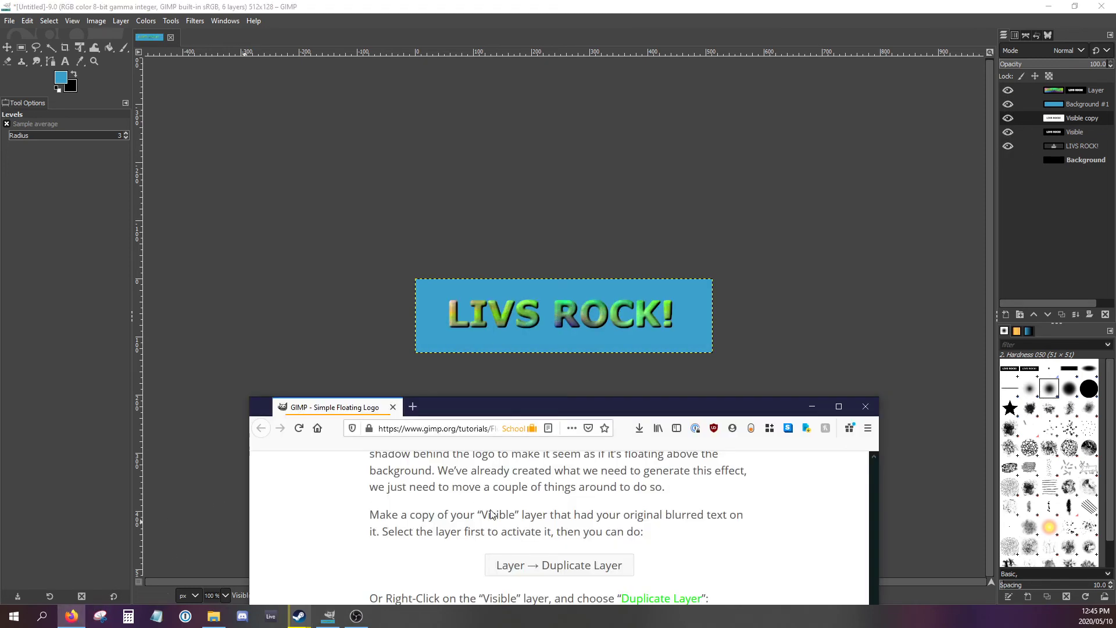
pyautogui.scroll(-6, 490, 514)
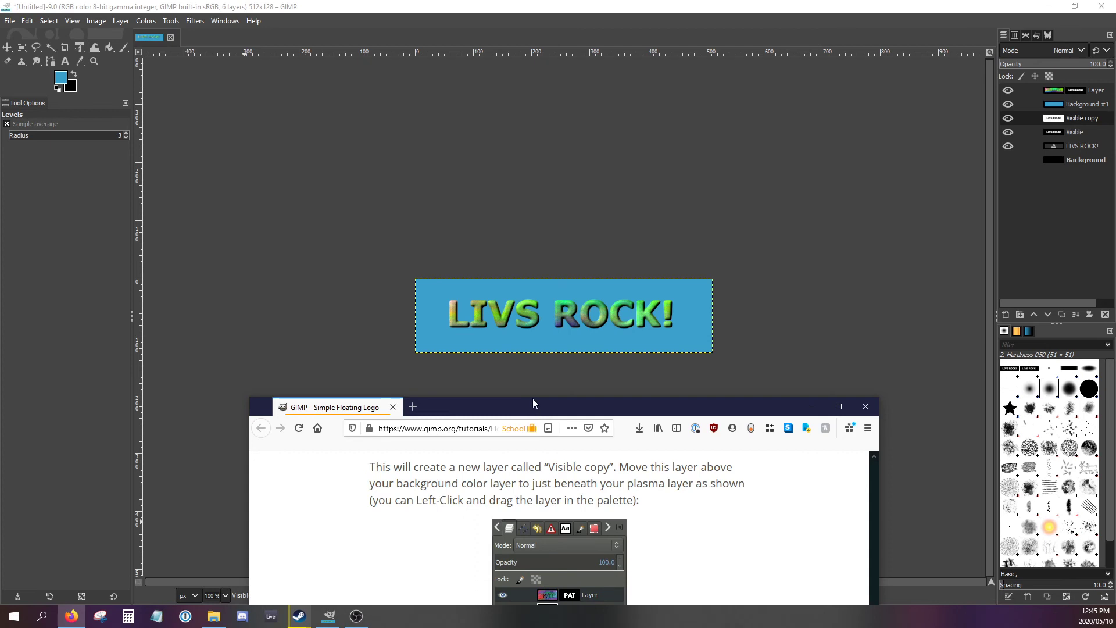
pyautogui.click(532, 393)
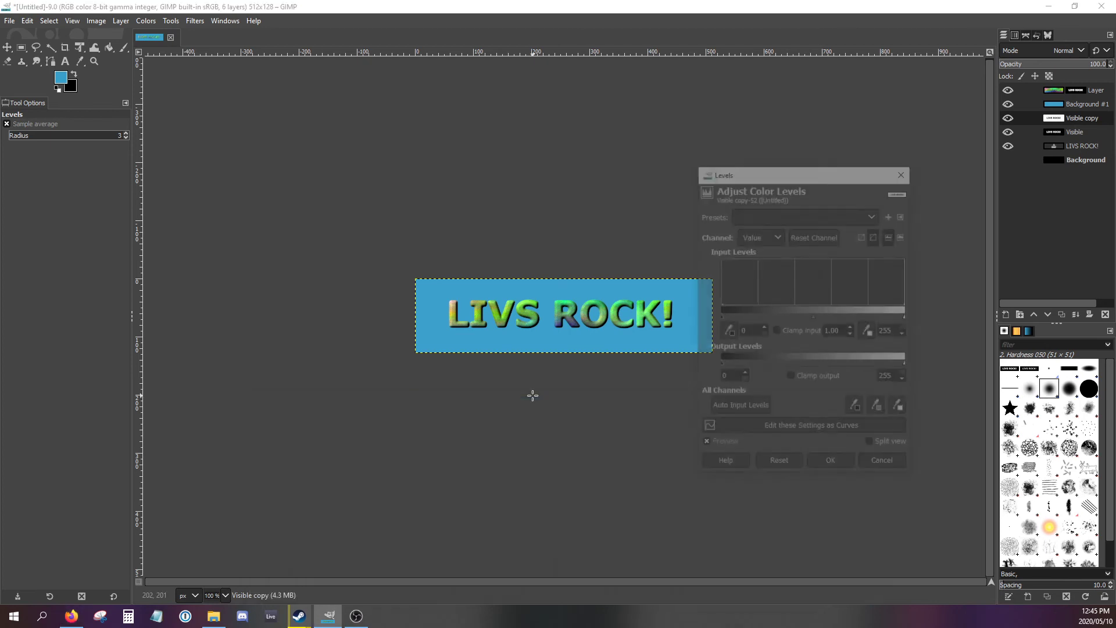
pyautogui.click(870, 465)
pyautogui.click(71, 616)
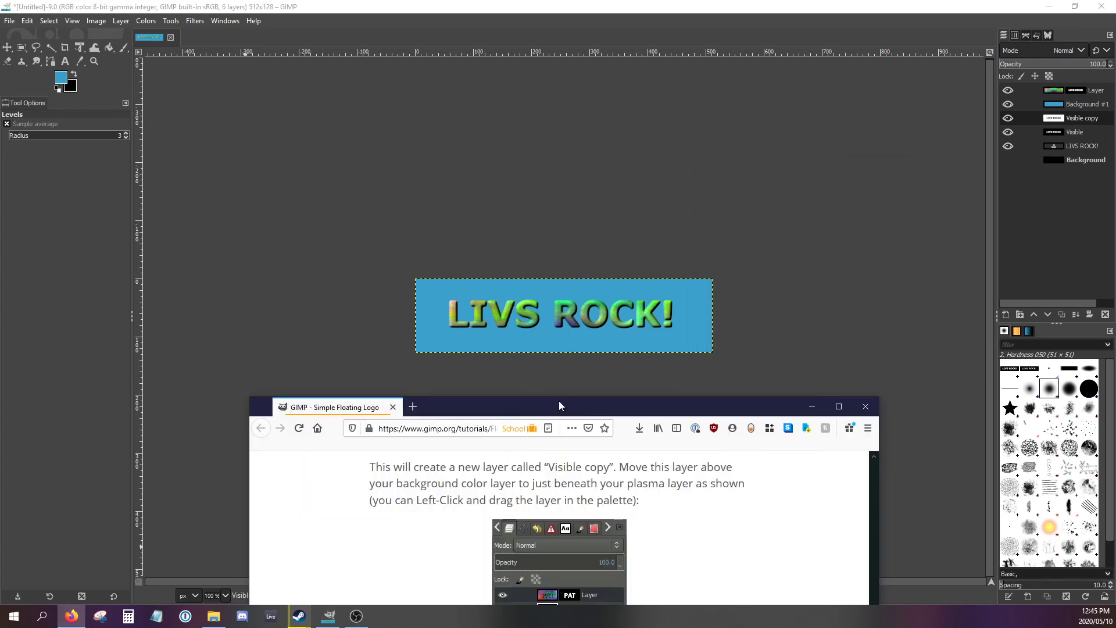
pyautogui.moveTo(559, 405); pyautogui.dragTo(620, 108)
pyautogui.scroll(-2, 620, 327)
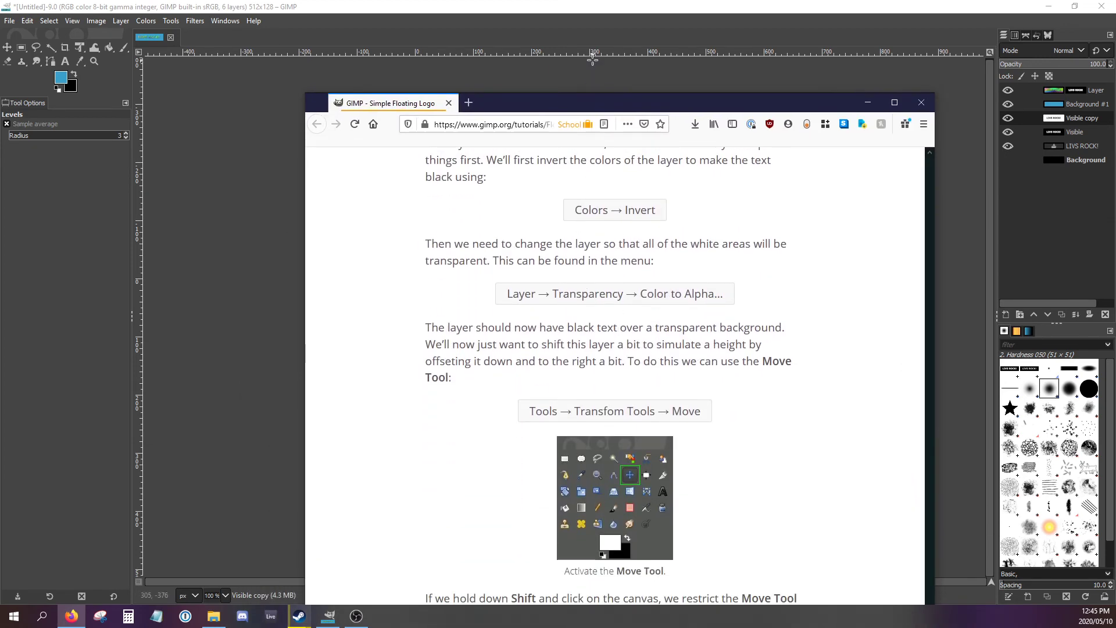
# - Make the white areas of the "Visible copy" layer transparent in GIMP using Color to Alpha with white as the color
pyautogui.click(585, 25)
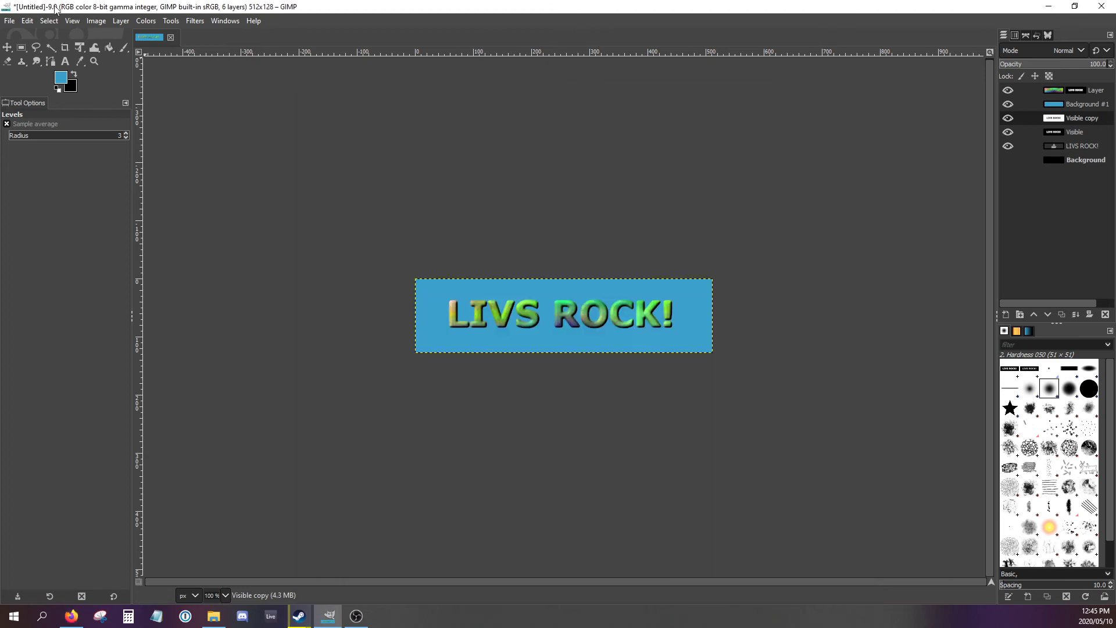
pyautogui.click(147, 21)
pyautogui.moveTo(115, 22)
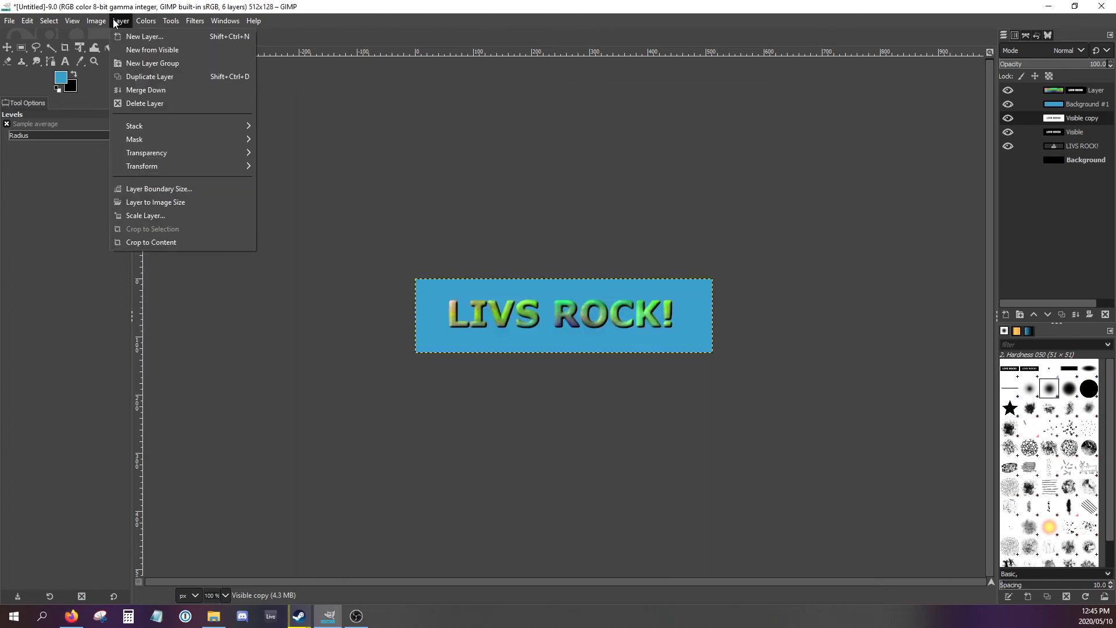
pyautogui.moveTo(148, 24)
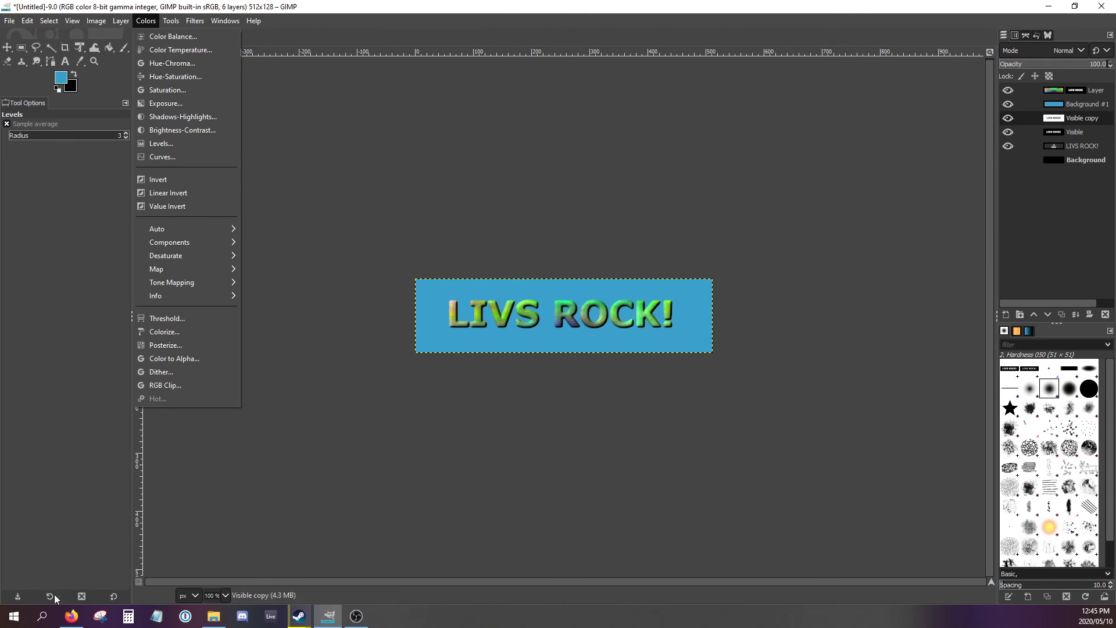
pyautogui.click(71, 615)
pyautogui.click(482, 6)
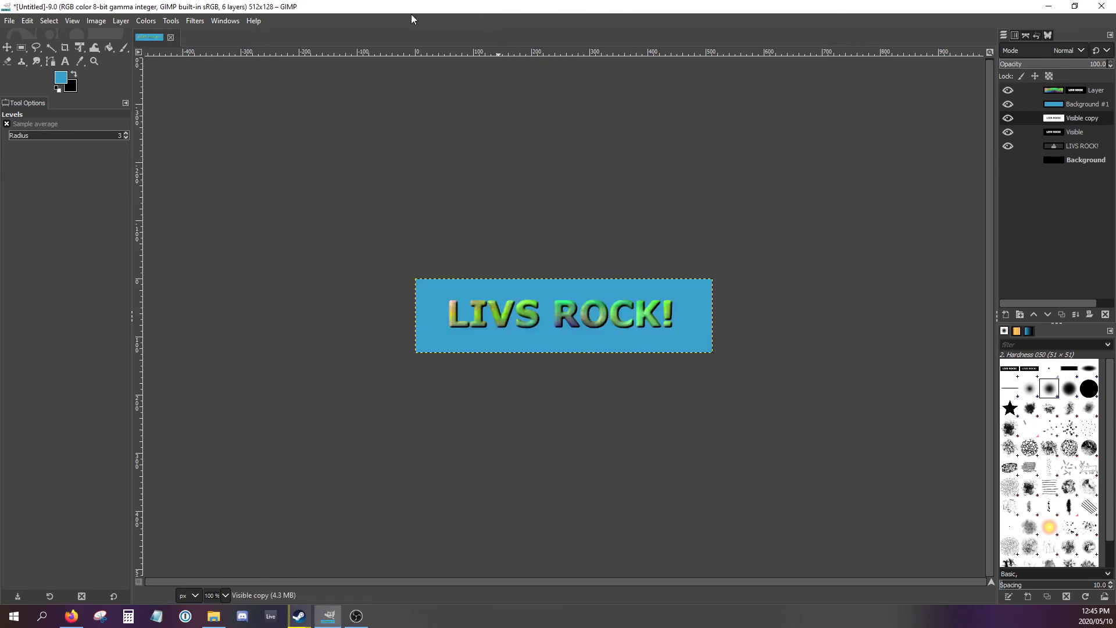
pyautogui.click(121, 21)
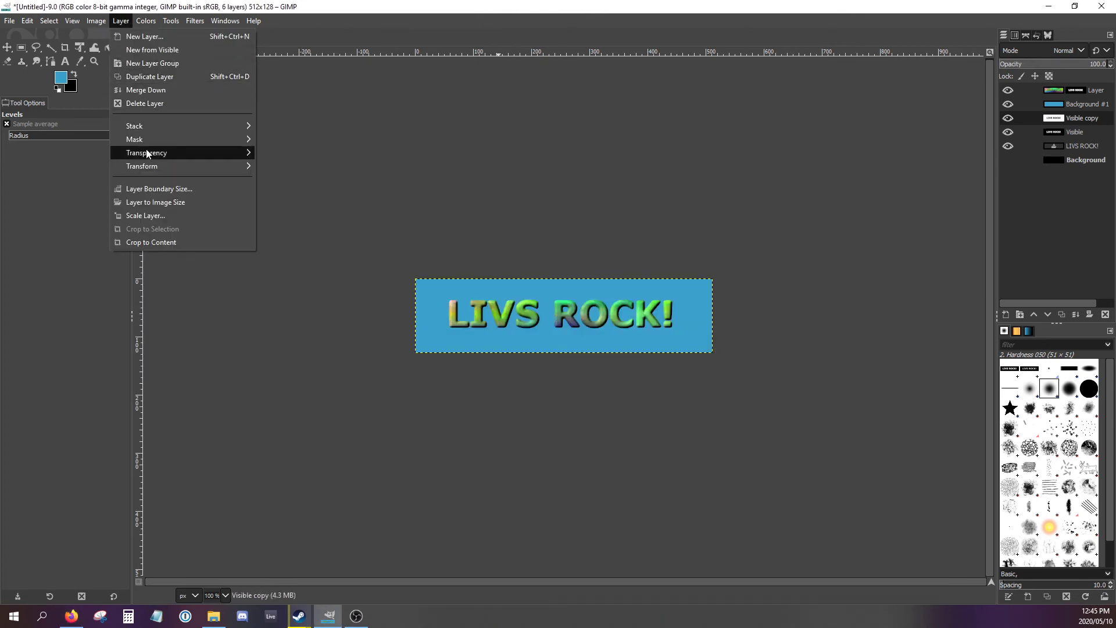
pyautogui.moveTo(147, 154)
pyautogui.click(293, 182)
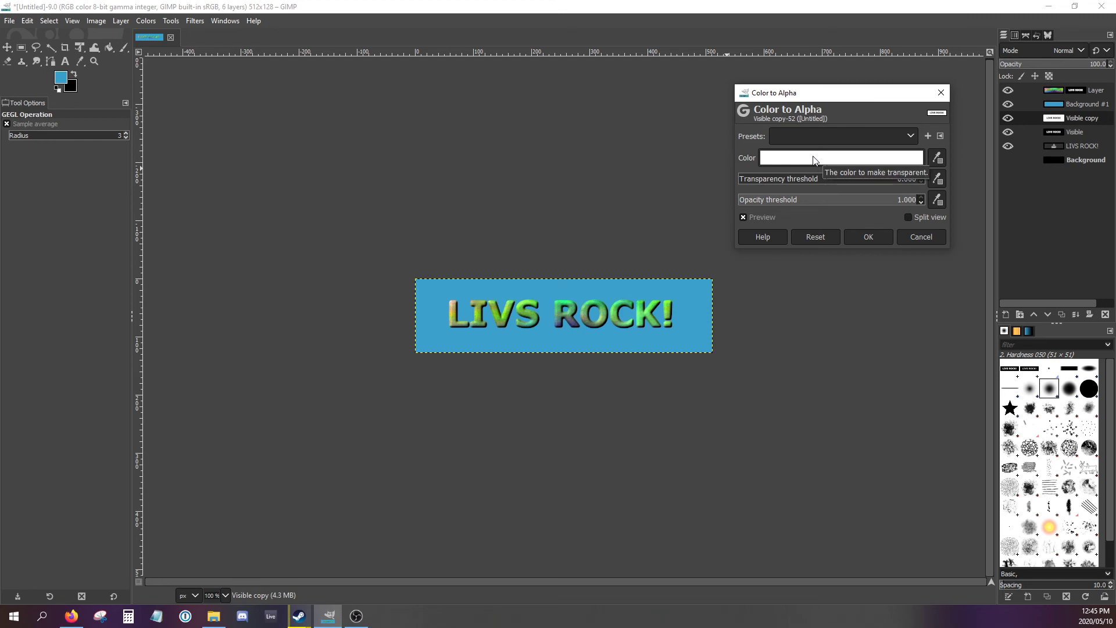
pyautogui.click(869, 236)
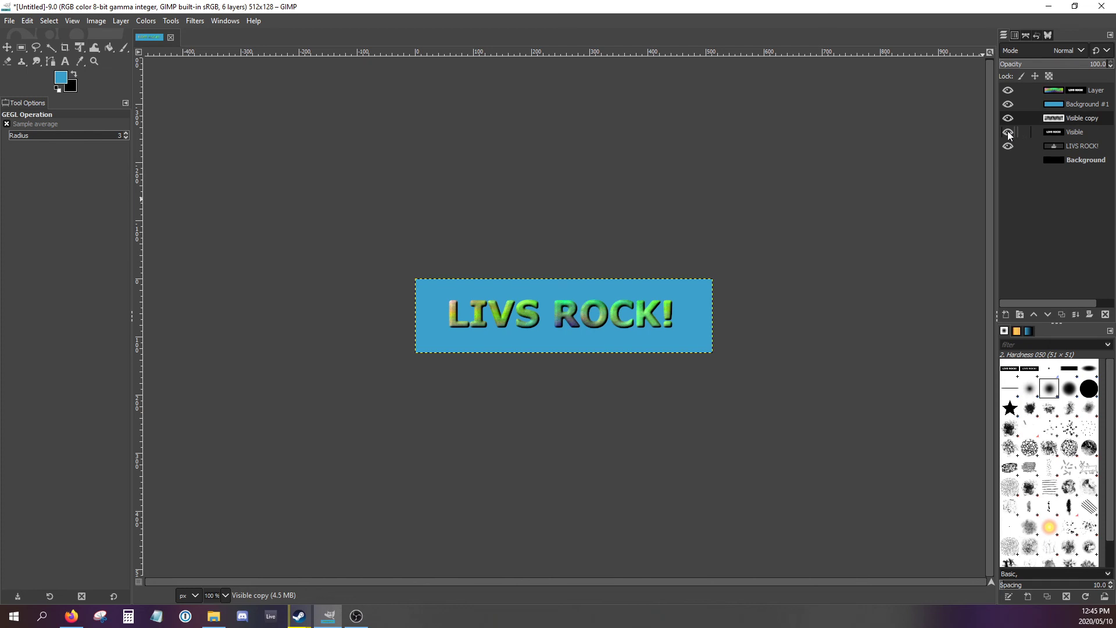
# - Check the transparency of the "Visible copy" layer by toggling the plasma, blue background and original "Visible" layers
pyautogui.click(1008, 105)
pyautogui.click(1008, 91)
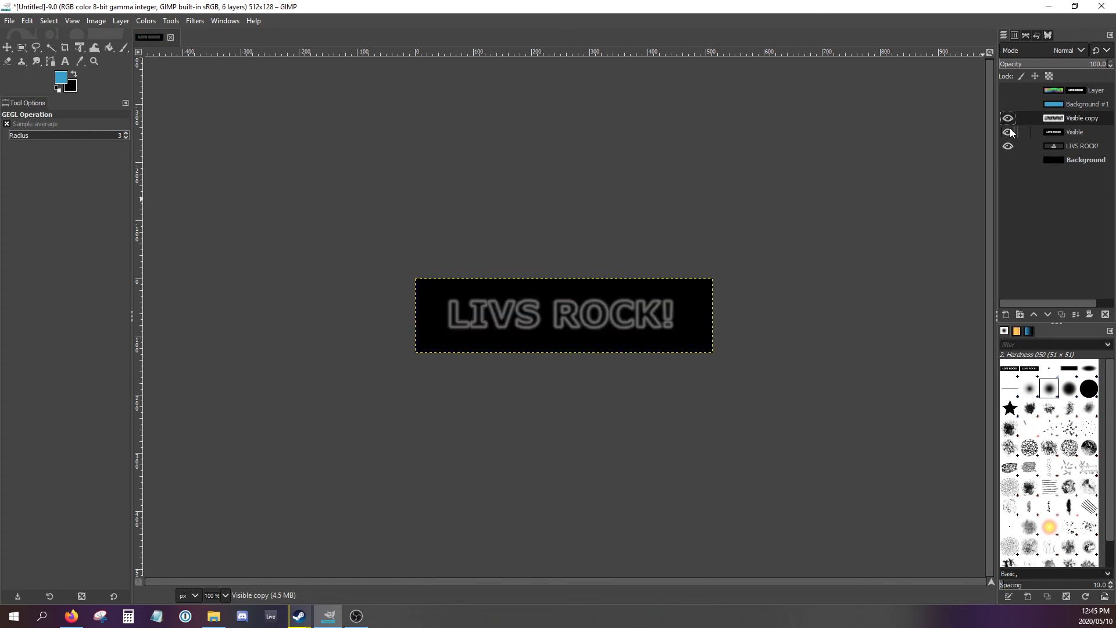
pyautogui.click(1009, 133)
pyautogui.click(1008, 132)
pyautogui.click(1008, 132)
pyautogui.click(1008, 105)
pyautogui.click(1008, 91)
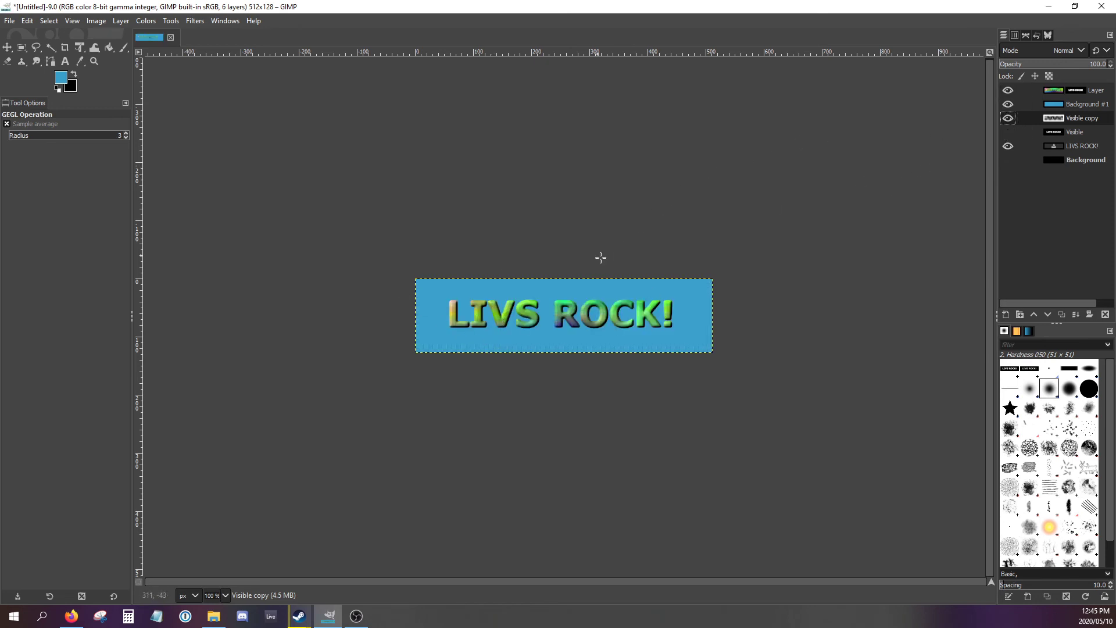
# - Try to offset the "Visible copy" layer with the Move tool while it lies below the blue background, and undo the moves
pyautogui.click(7, 47)
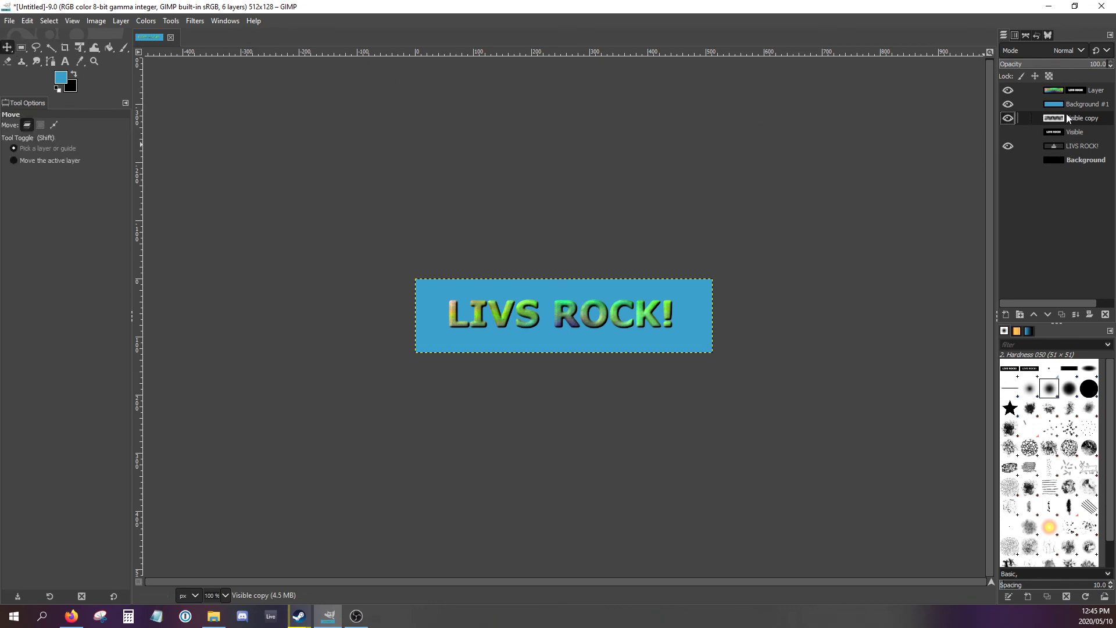
pyautogui.moveTo(602, 296); pyautogui.dragTo(609, 301)
pyautogui.click(1052, 132)
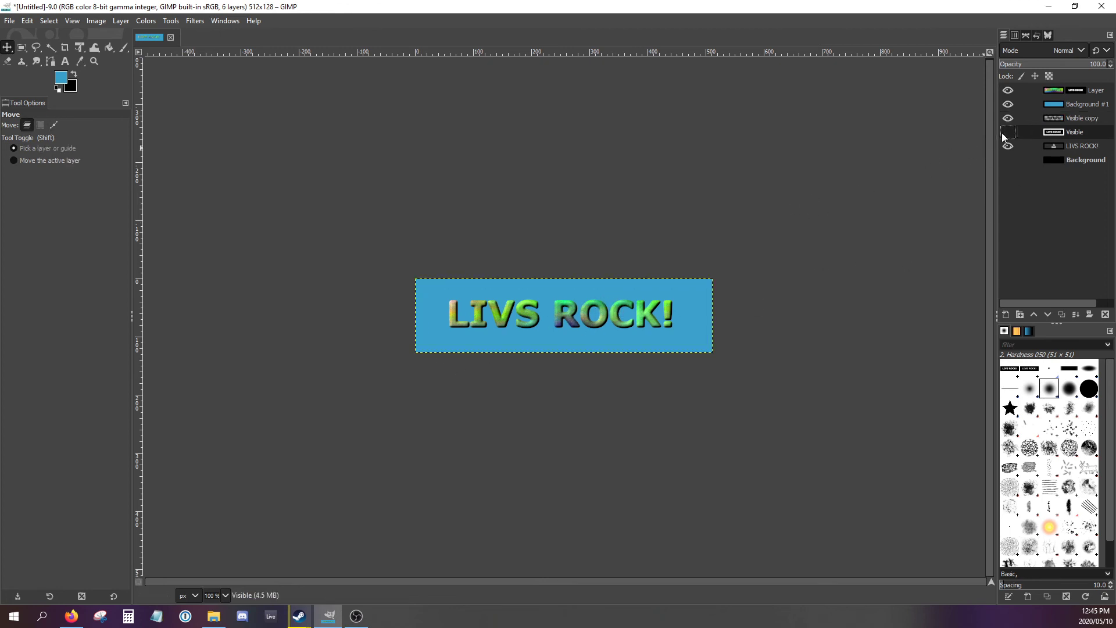
pyautogui.moveTo(614, 290); pyautogui.dragTo(621, 298)
pyautogui.click(1056, 121)
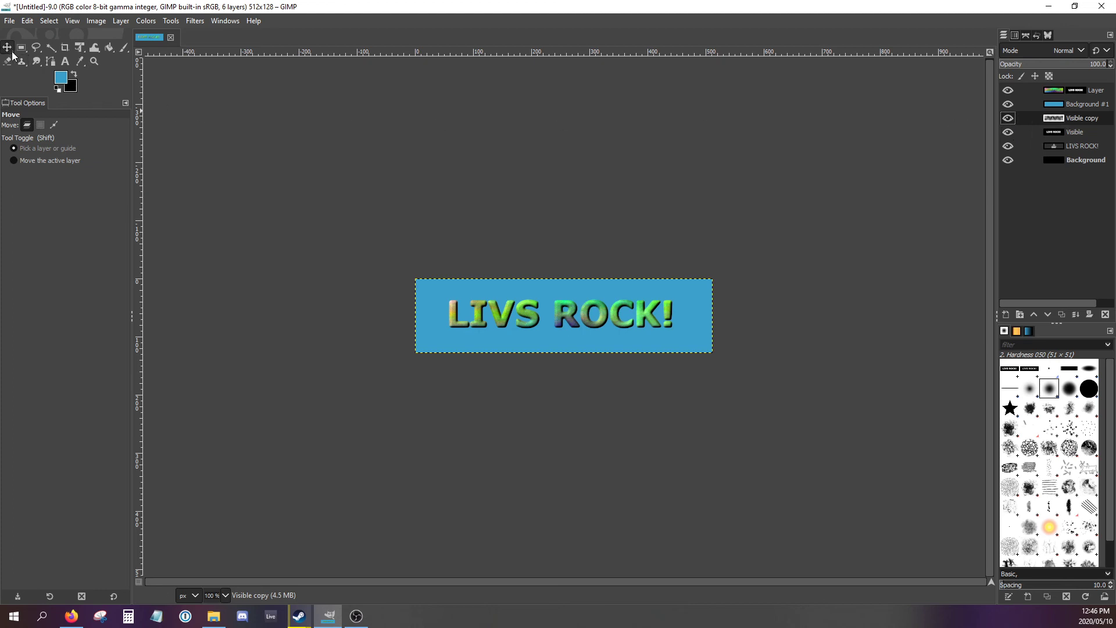
pyautogui.moveTo(532, 295); pyautogui.dragTo(552, 306)
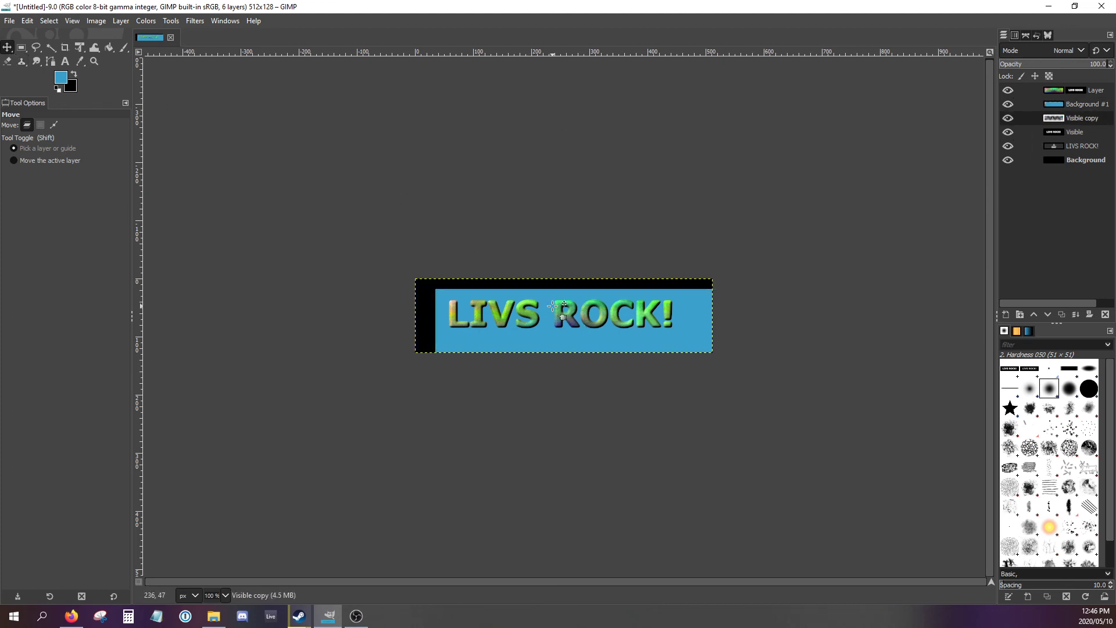
pyautogui.hotkey('ctrl', 'z')
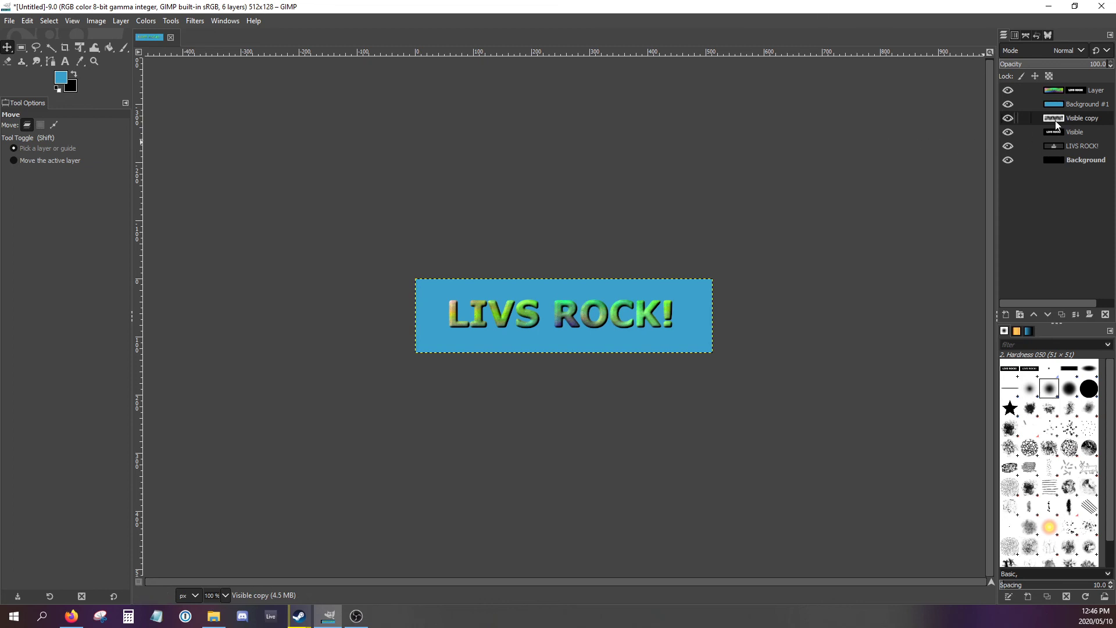
pyautogui.moveTo(552, 290); pyautogui.dragTo(559, 295)
pyautogui.hotkey('ctrl', 'z')
pyautogui.hotkey('alt', 'Tab')
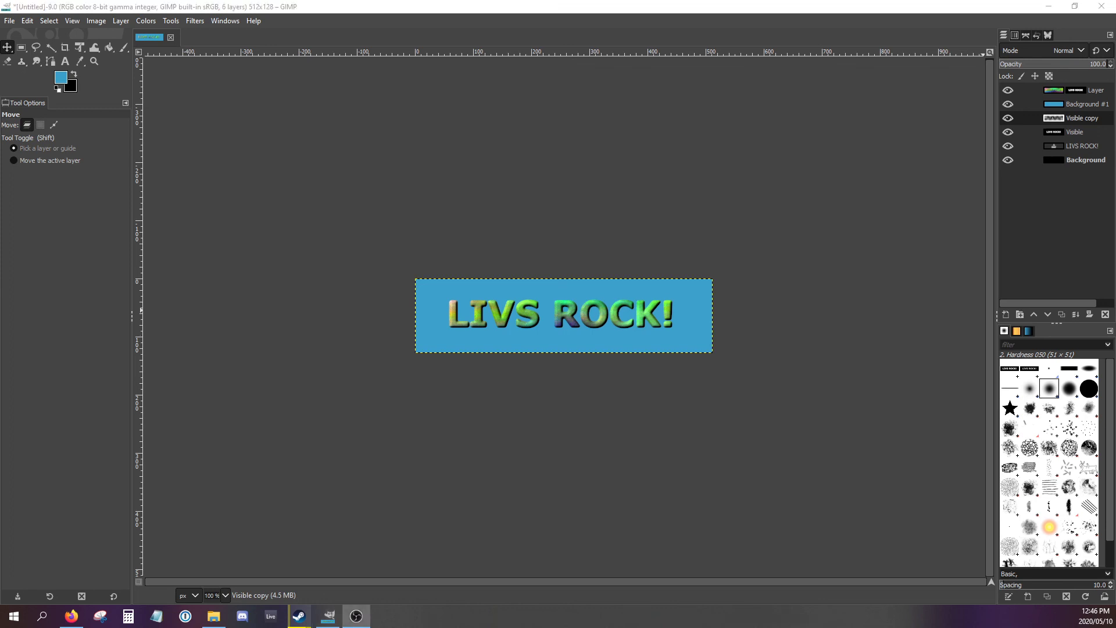
# - Place the "Visible copy" layer directly beneath the plasma layer and shift it slightly down and to the right as a drop shadow
pyautogui.moveTo(1048, 120); pyautogui.dragTo(1048, 104)
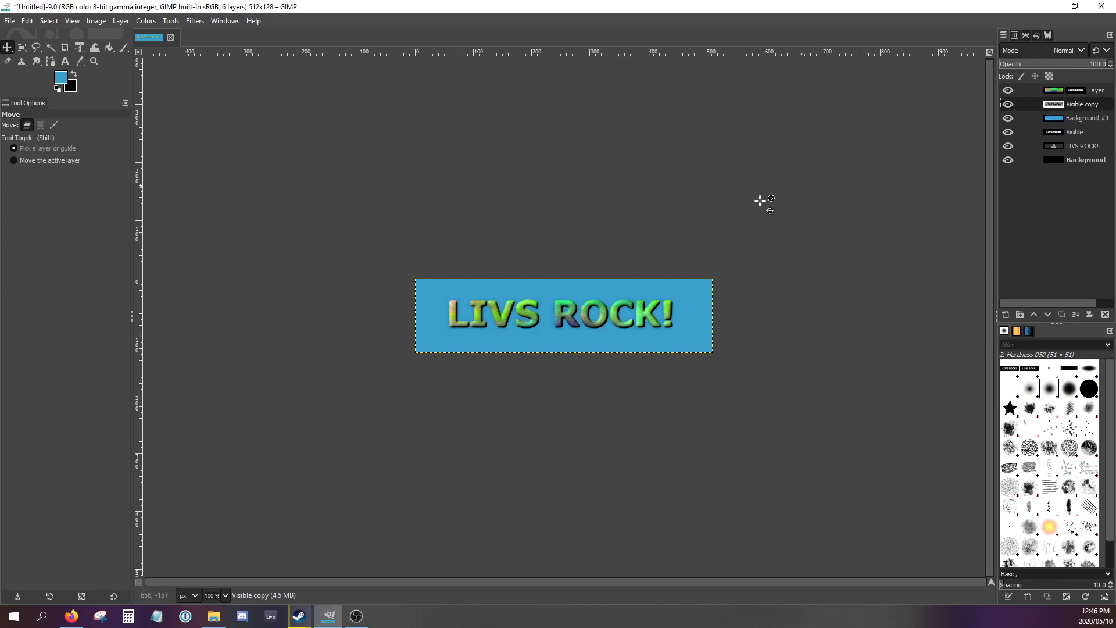
pyautogui.click(1008, 92)
pyautogui.click(1009, 91)
pyautogui.moveTo(612, 289); pyautogui.dragTo(617, 295)
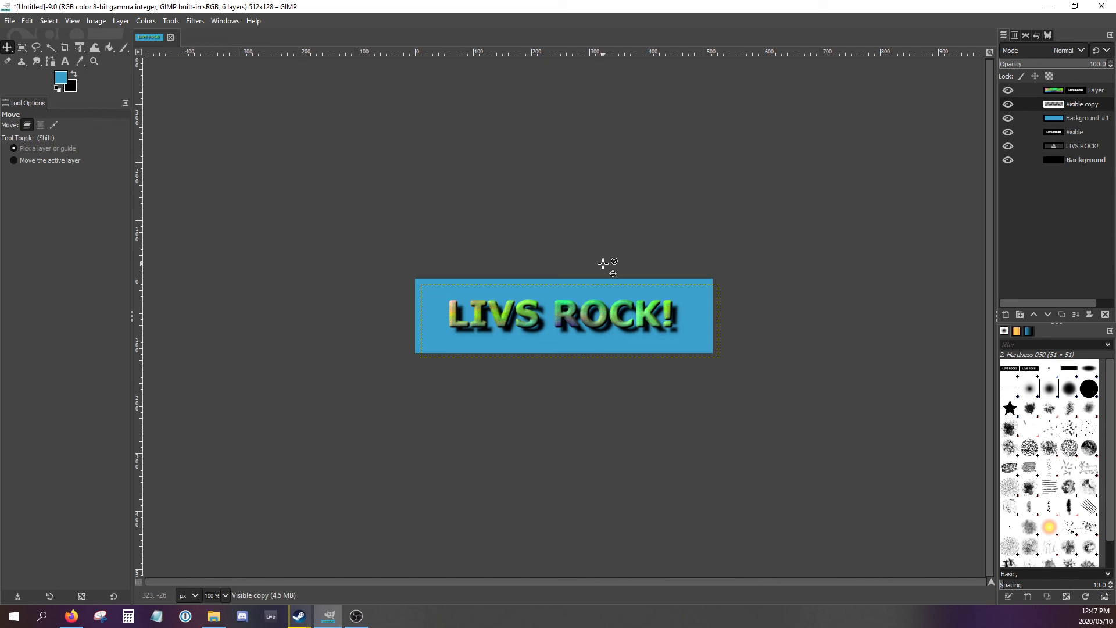
pyautogui.click(1051, 95)
pyautogui.doubleClick(1046, 94)
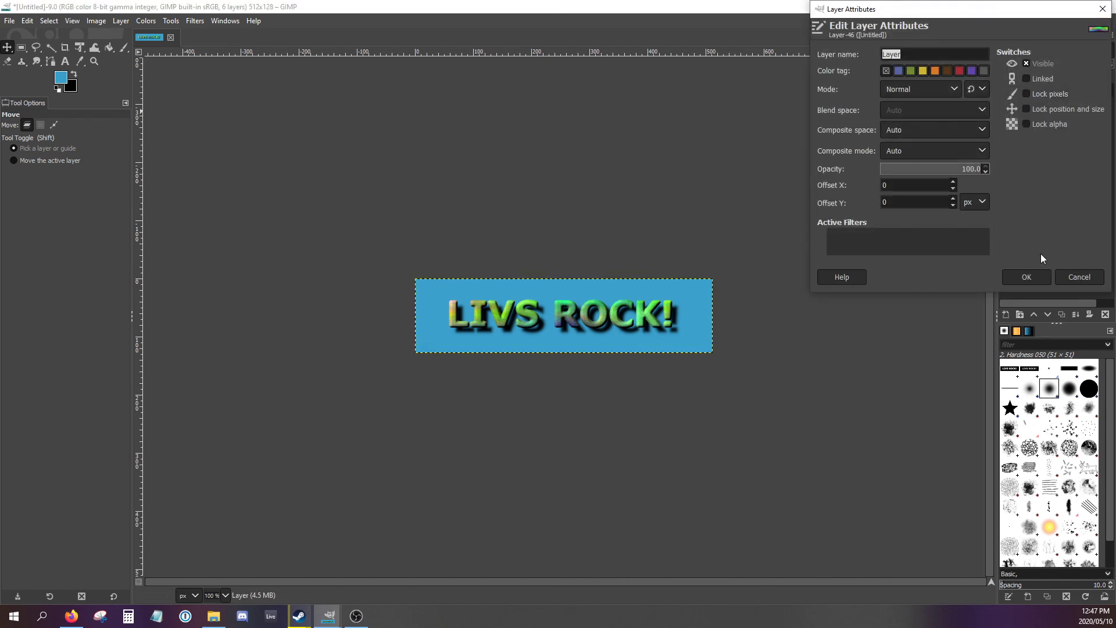
pyautogui.click(1064, 271)
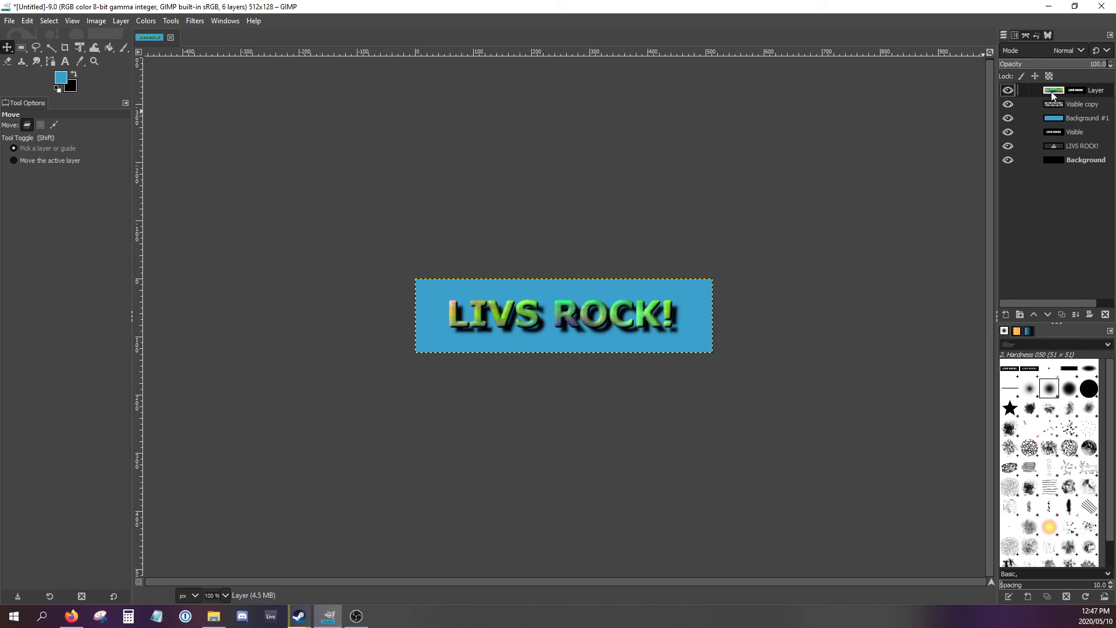
pyautogui.click(1060, 137)
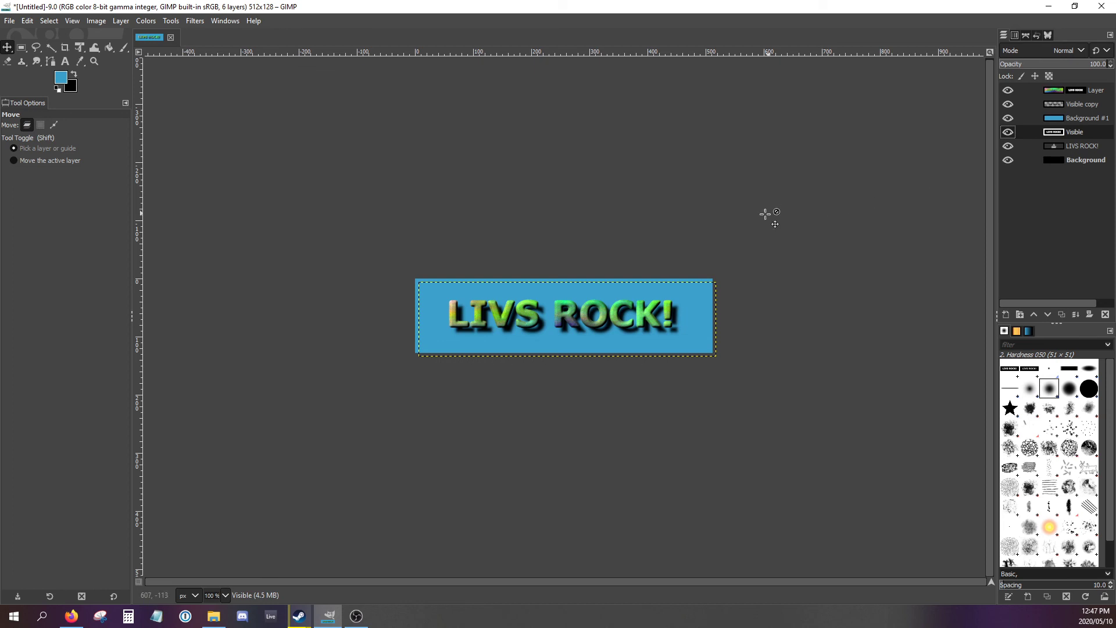
# - Recolor the "Background #1" layer by setting the foreground color to purple a83bcb and filling the blue area with Bucket Fill
pyautogui.doubleClick(1053, 119)
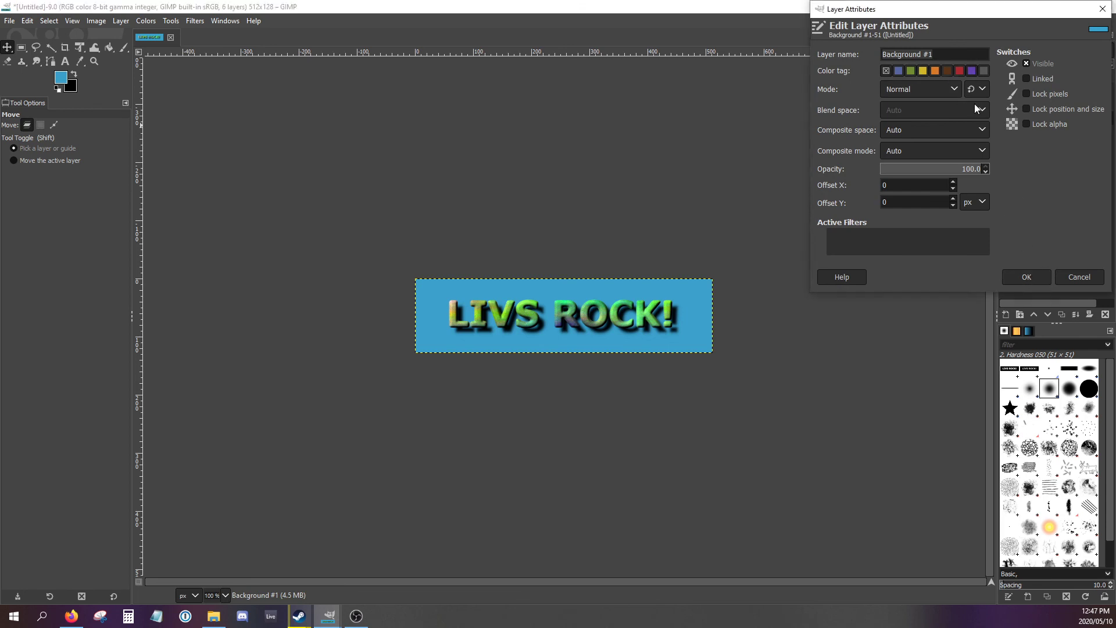
pyautogui.click(1083, 273)
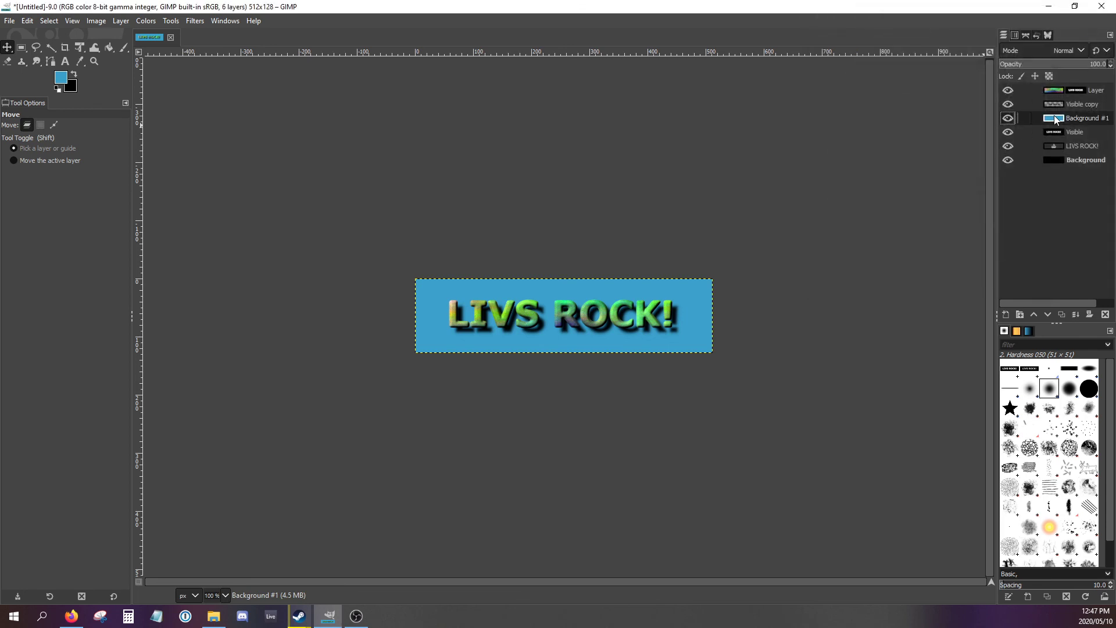
pyautogui.click(62, 77)
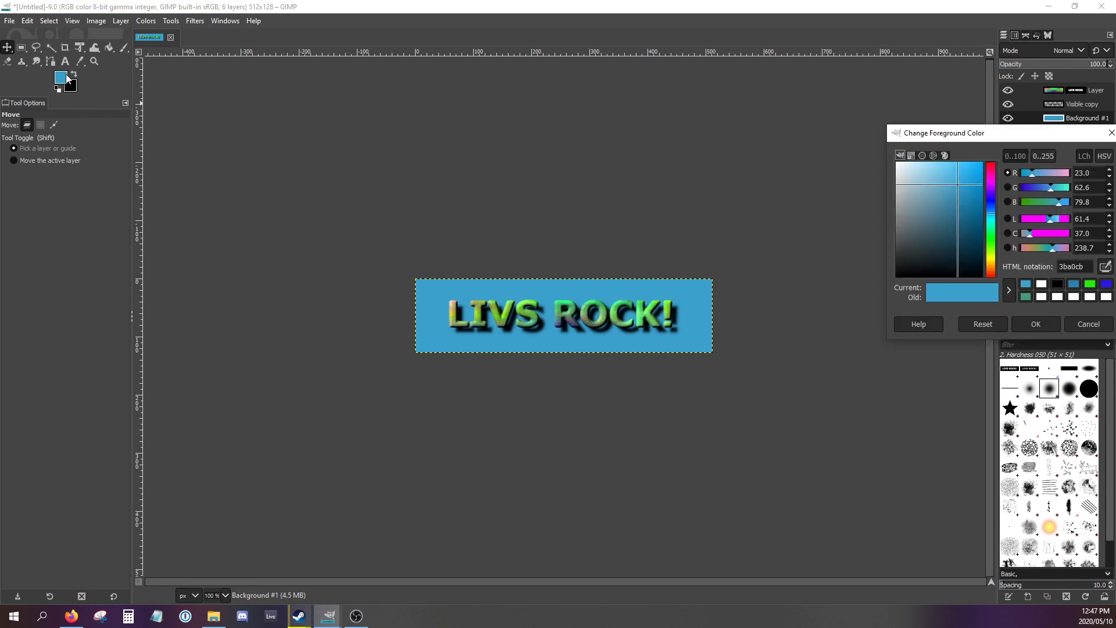
pyautogui.click(990, 186)
pyautogui.moveTo(990, 185); pyautogui.dragTo(991, 190)
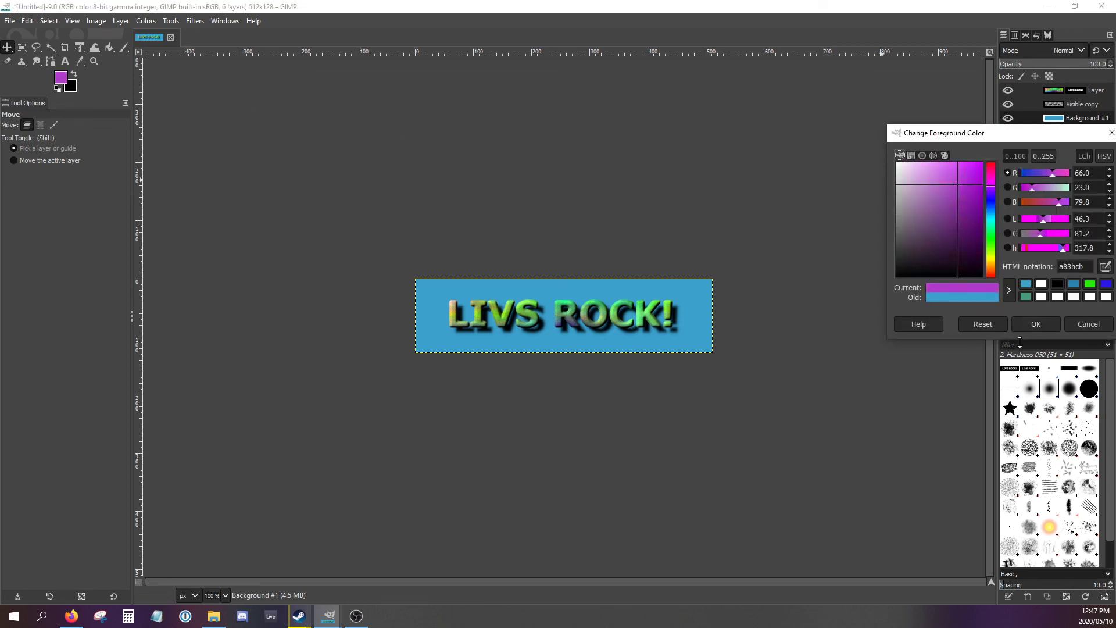
pyautogui.click(1036, 324)
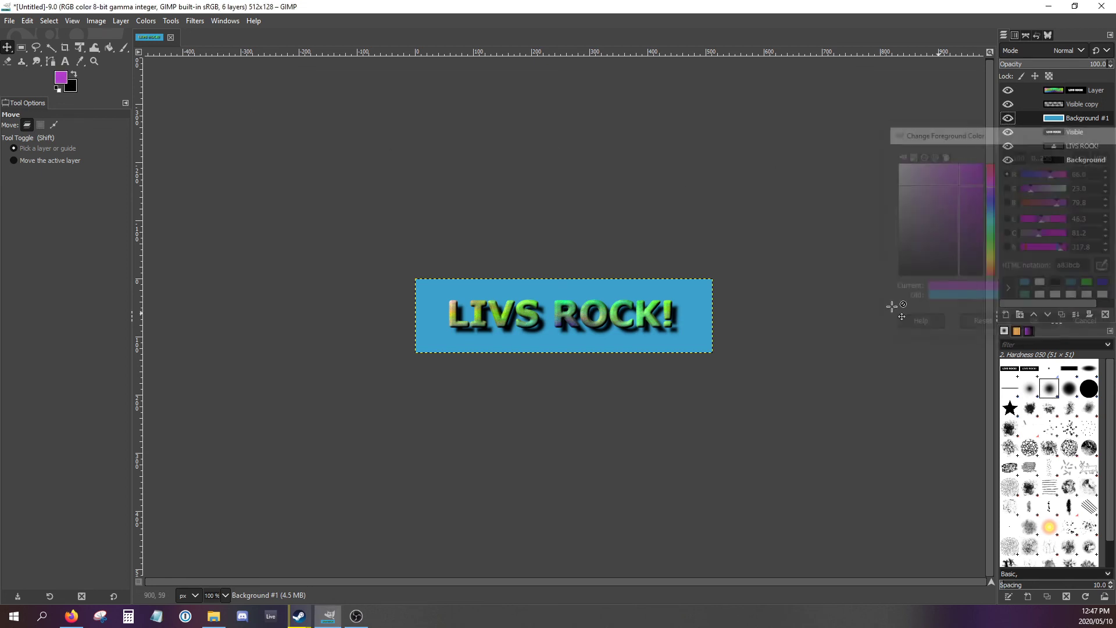
pyautogui.click(109, 48)
pyautogui.click(462, 288)
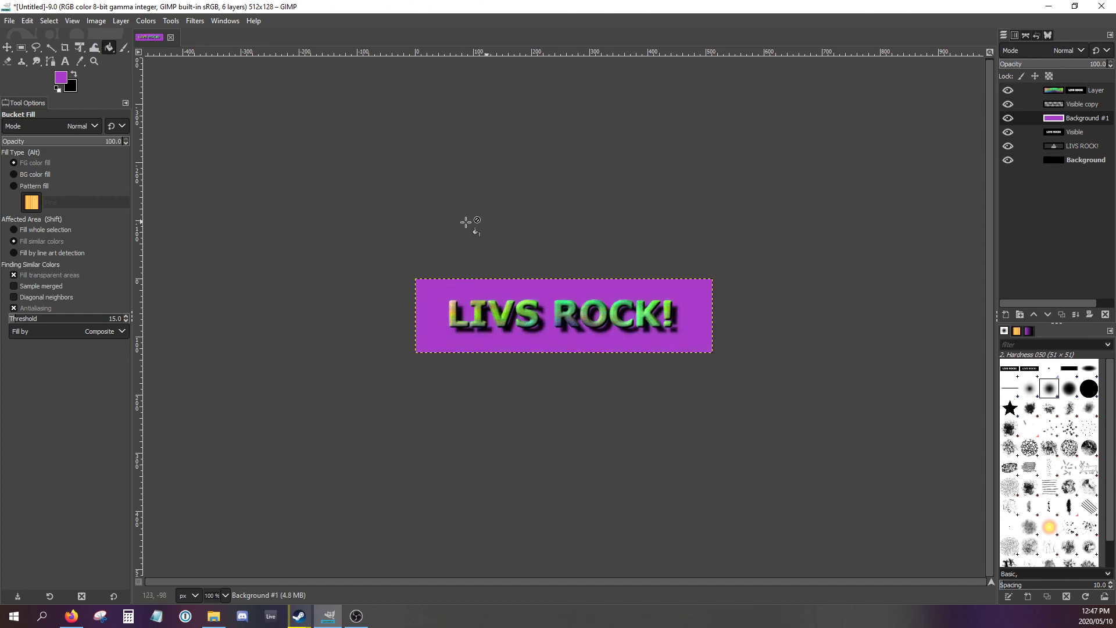
# - Save the layered image as "Floating Text.xcf" in the Documents folder
pyautogui.click(9, 21)
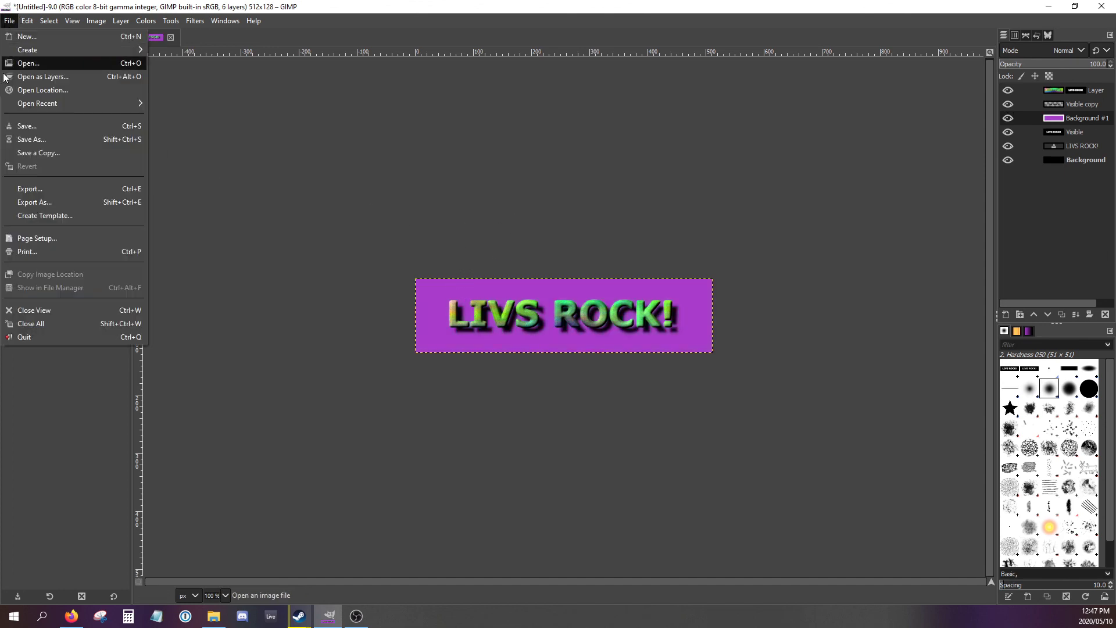
pyautogui.click(24, 139)
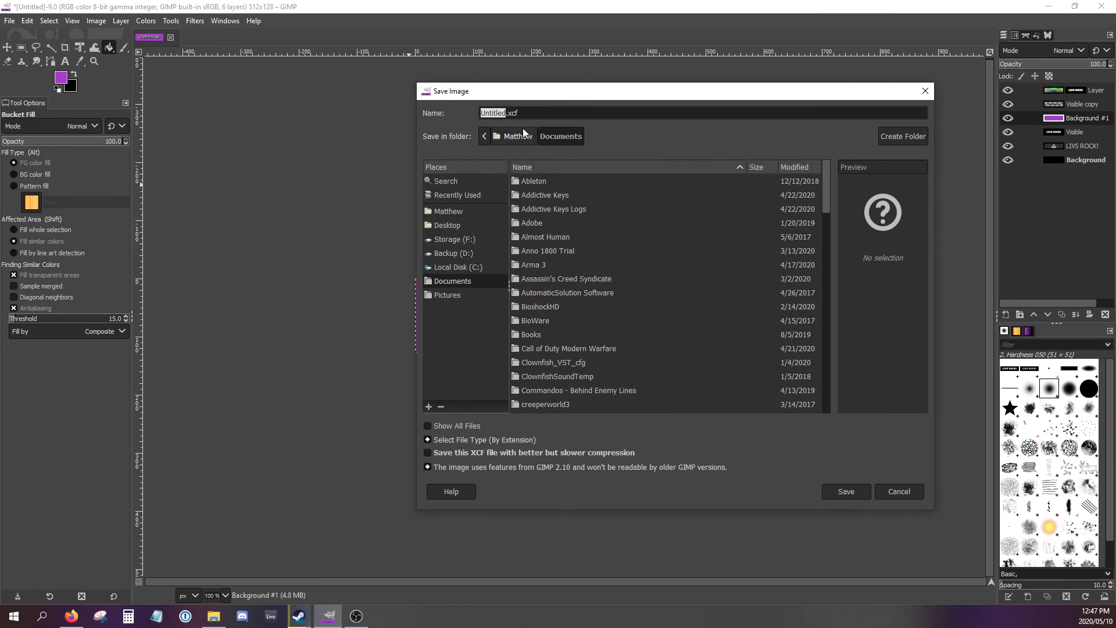
pyautogui.write('Floating Tex')
pyautogui.press('Return')
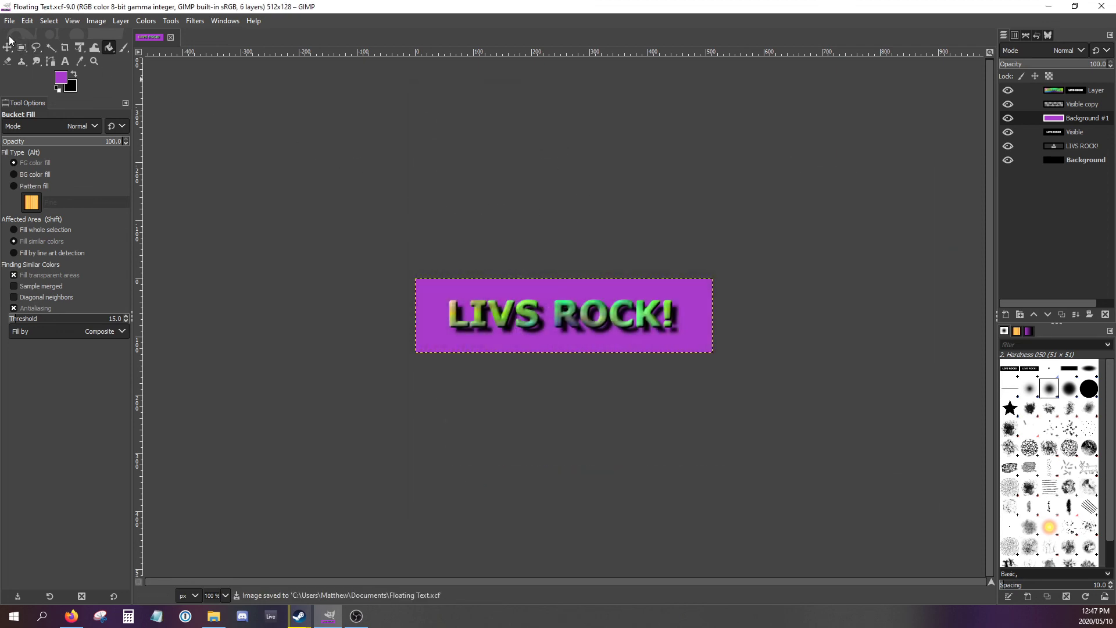
# - Export the image as the JPEG "Floating Text.jpg" in the Documents folder with quality 90
pyautogui.click(8, 21)
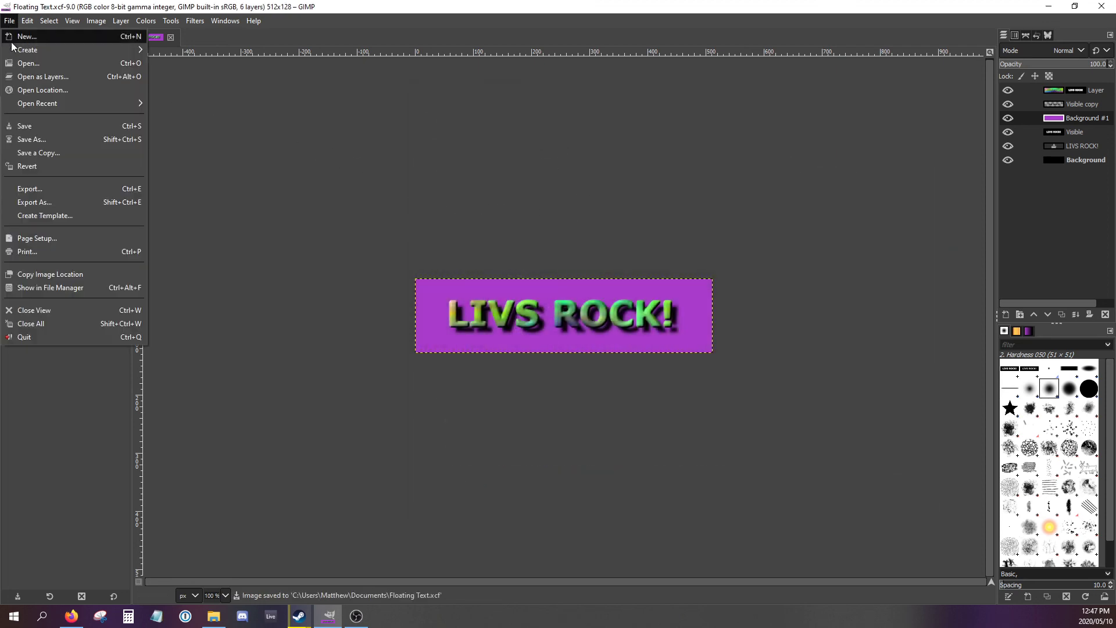
pyautogui.click(33, 186)
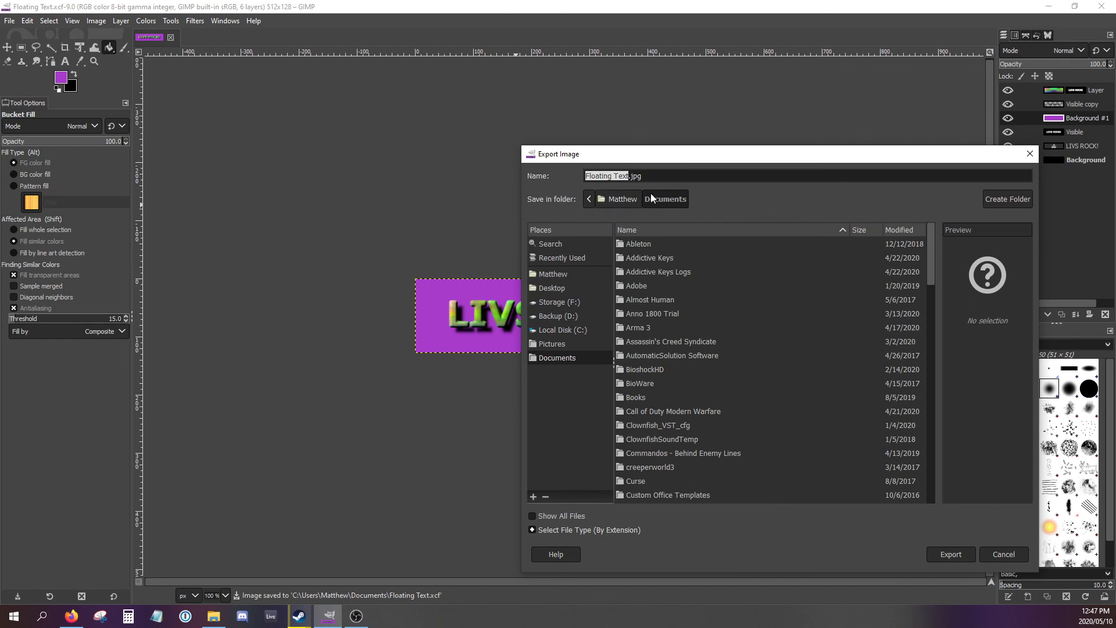
pyautogui.click(950, 554)
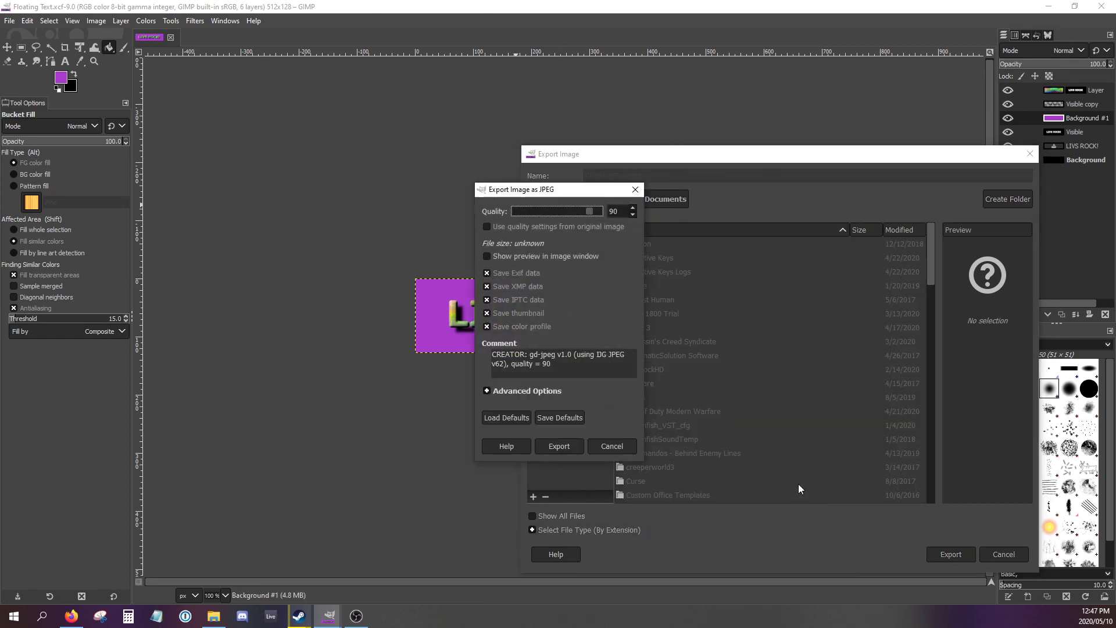
pyautogui.click(557, 447)
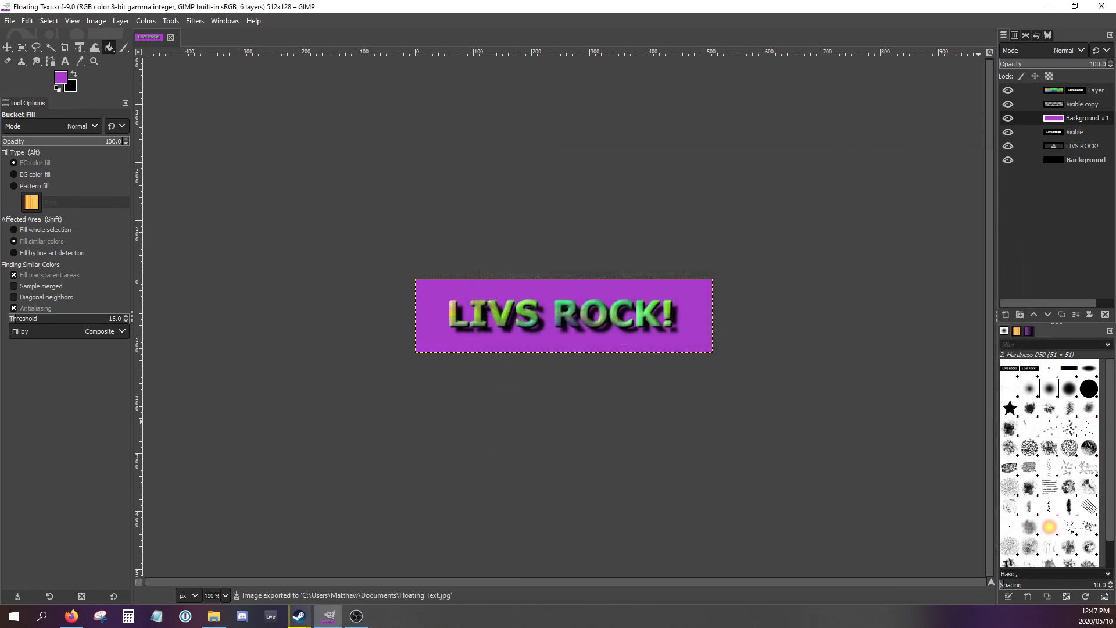